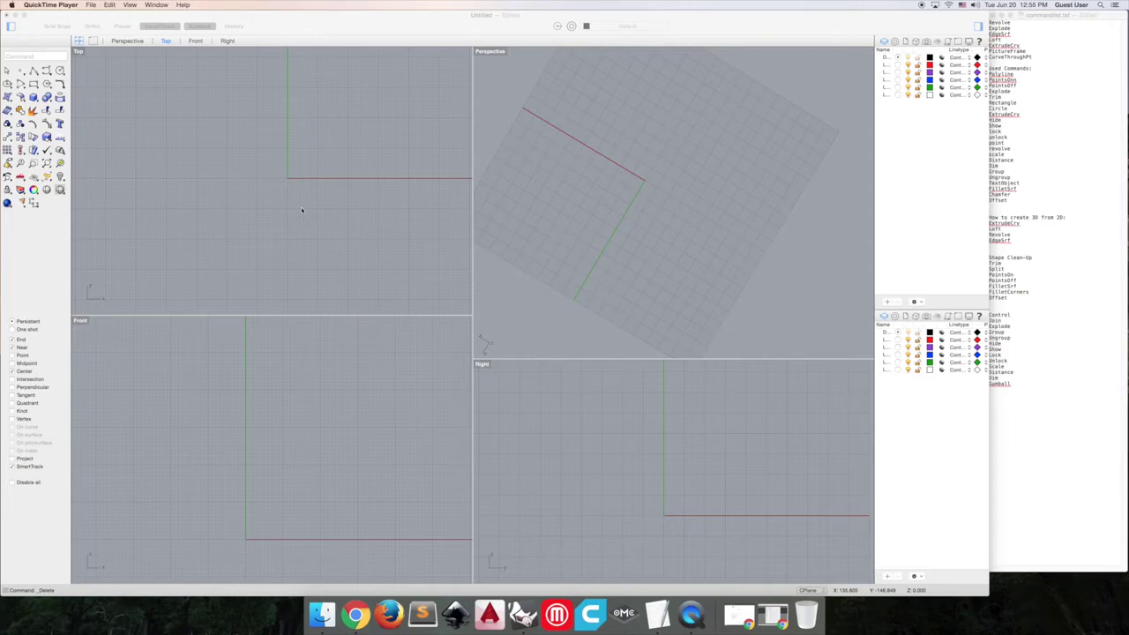
- Maximize the Front viewport and bring the origin near the middle of the view
{"action": "left_click", "coordinate": [80, 322]}
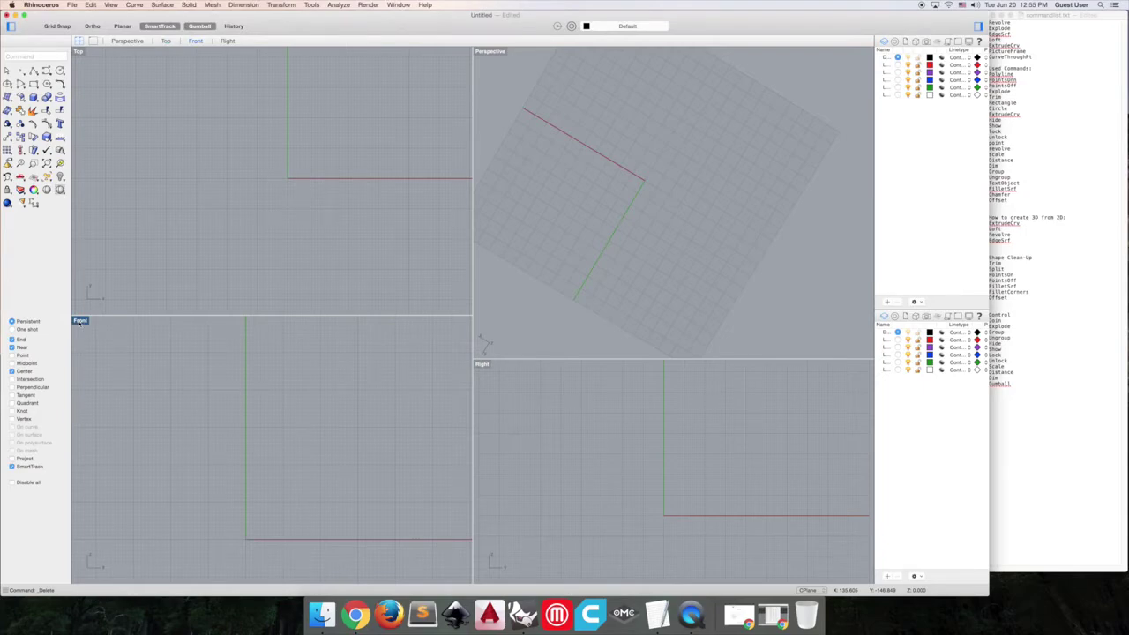
{"action": "double_click", "coordinate": [79, 321]}
{"action": "right_click_drag", "start_coordinate": [208, 437], "coordinate": [226, 342]}
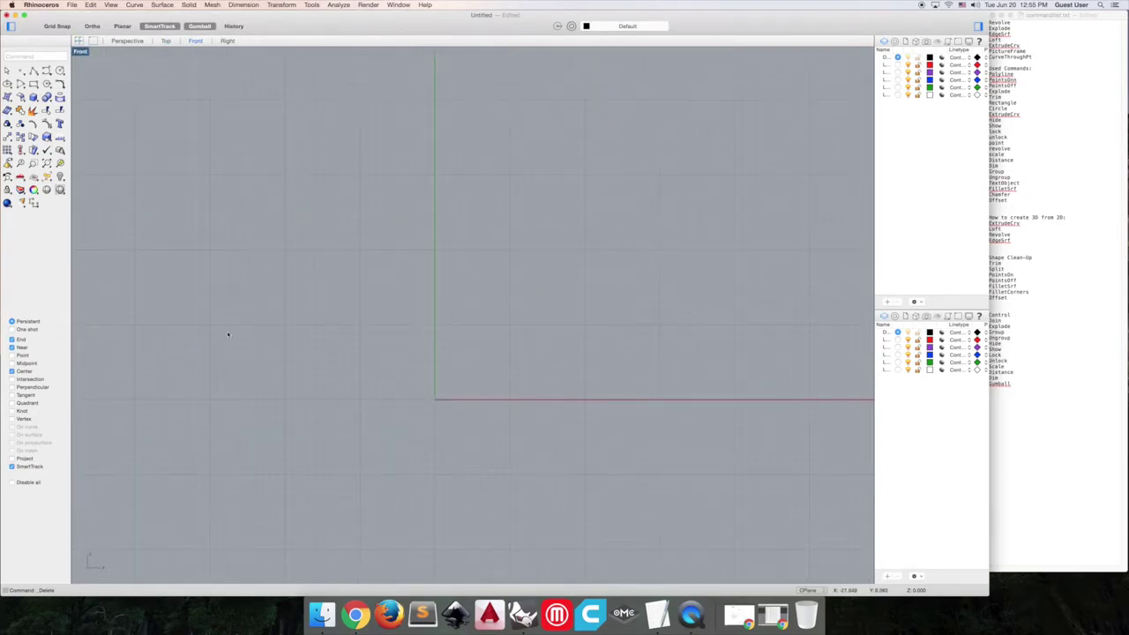
- Start the PictureFrame command and load the chess bishop image from the Desktop folder
{"action": "type", "text": "PictureFrame"}
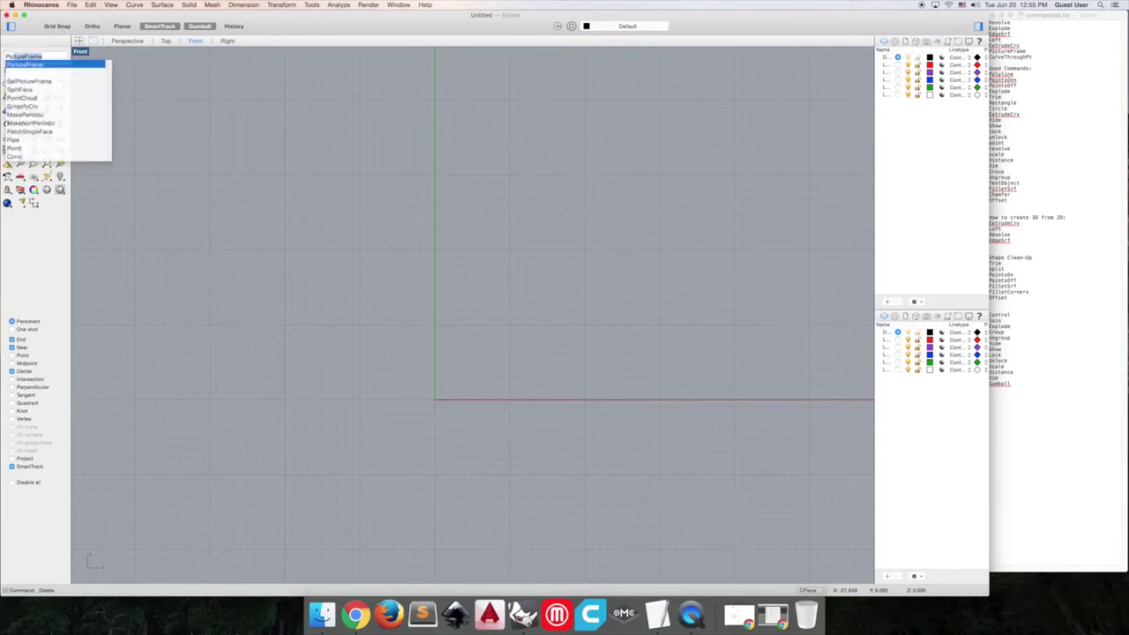
{"action": "key", "text": "Return"}
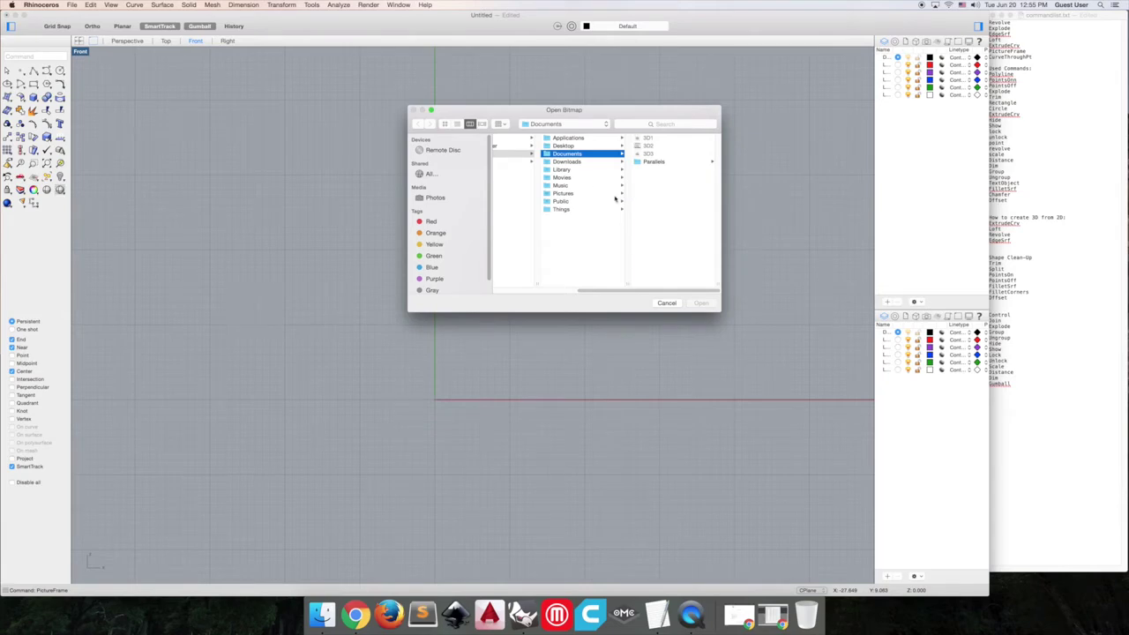
{"action": "left_click", "coordinate": [648, 163]}
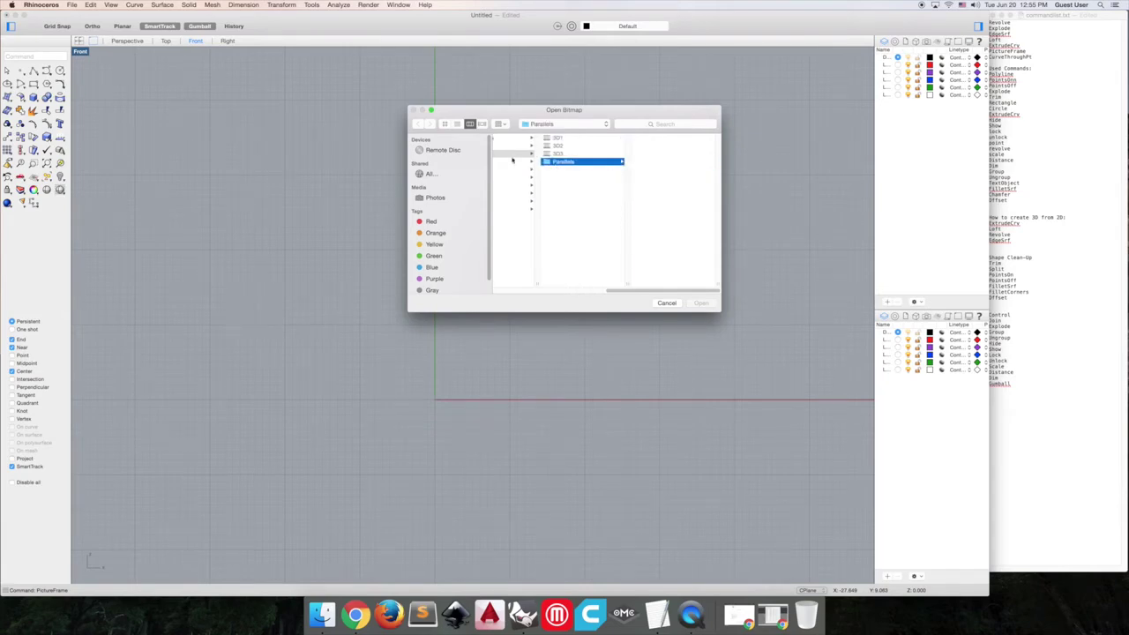
{"action": "left_click", "coordinate": [511, 156]}
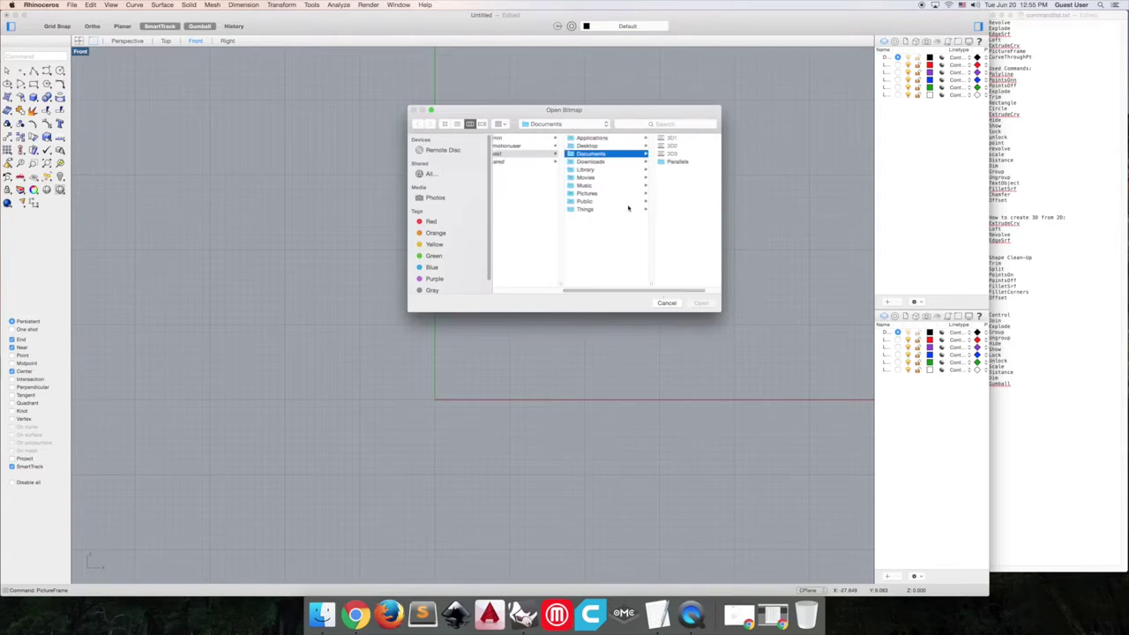
{"action": "left_click", "coordinate": [599, 161]}
{"action": "left_click", "coordinate": [654, 139]}
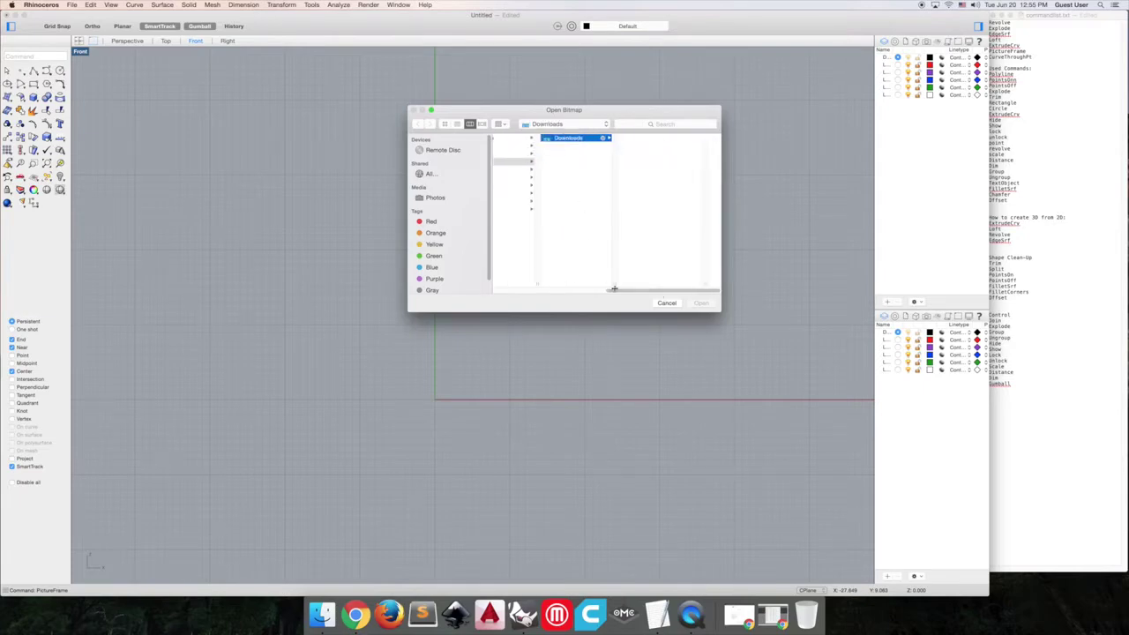
{"action": "left_click_drag", "start_coordinate": [621, 291], "coordinate": [572, 292]}
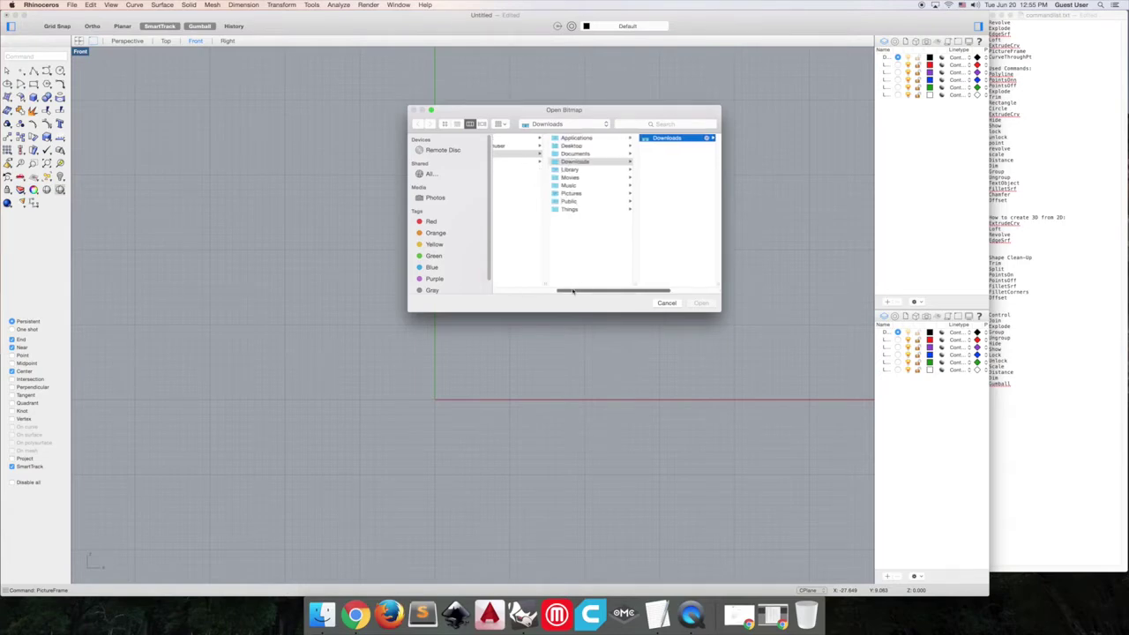
{"action": "left_click", "coordinate": [571, 146]}
{"action": "double_click", "coordinate": [674, 162]}
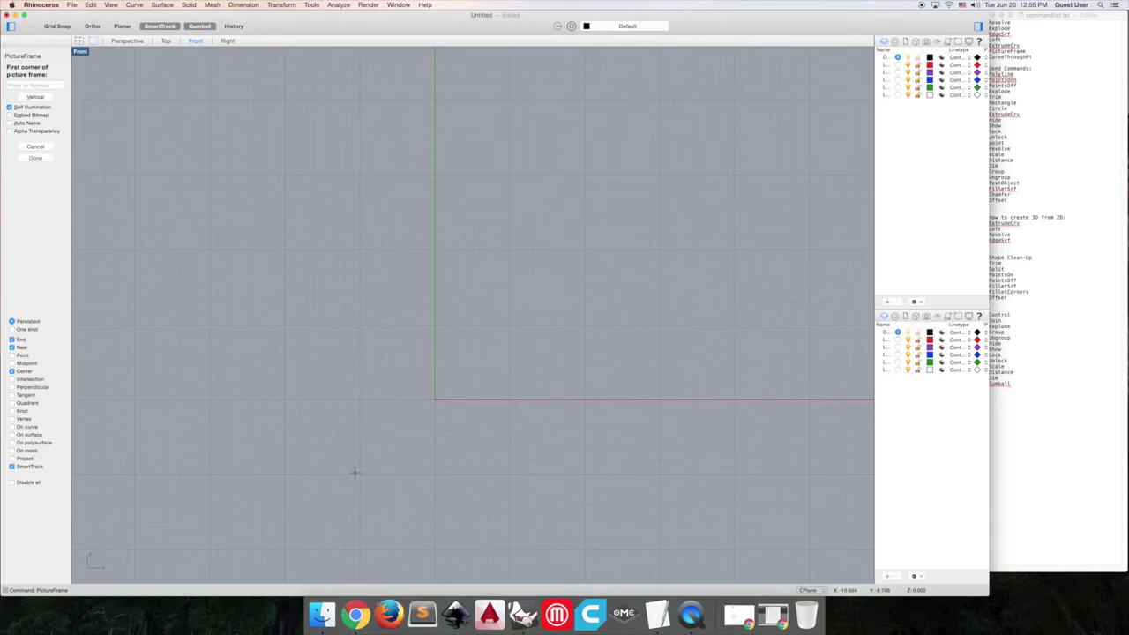
- Place the bishop picture frame upright in the Front view near the origin and shift it straight down
{"action": "left_click", "coordinate": [296, 479]}
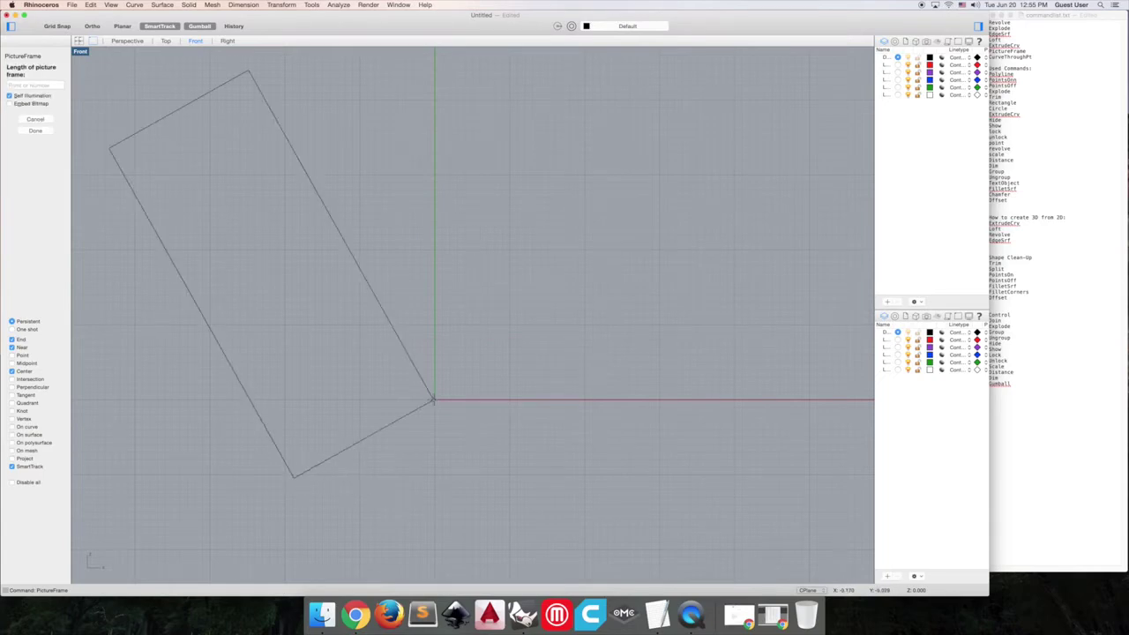
{"action": "scroll", "coordinate": [499, 476], "scroll_direction": "down", "scroll_amount": 3}
{"action": "scroll", "coordinate": [498, 476], "scroll_direction": "down", "scroll_amount": 3}
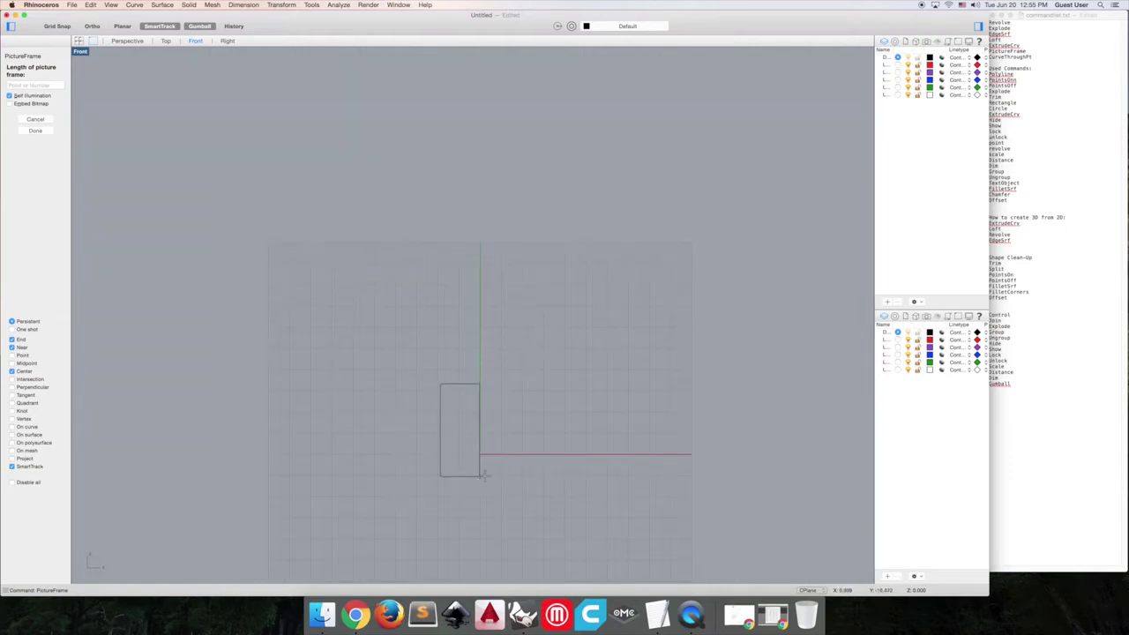
{"action": "left_click", "coordinate": [546, 482]}
{"action": "left_click_drag", "start_coordinate": [515, 414], "coordinate": [515, 457]}
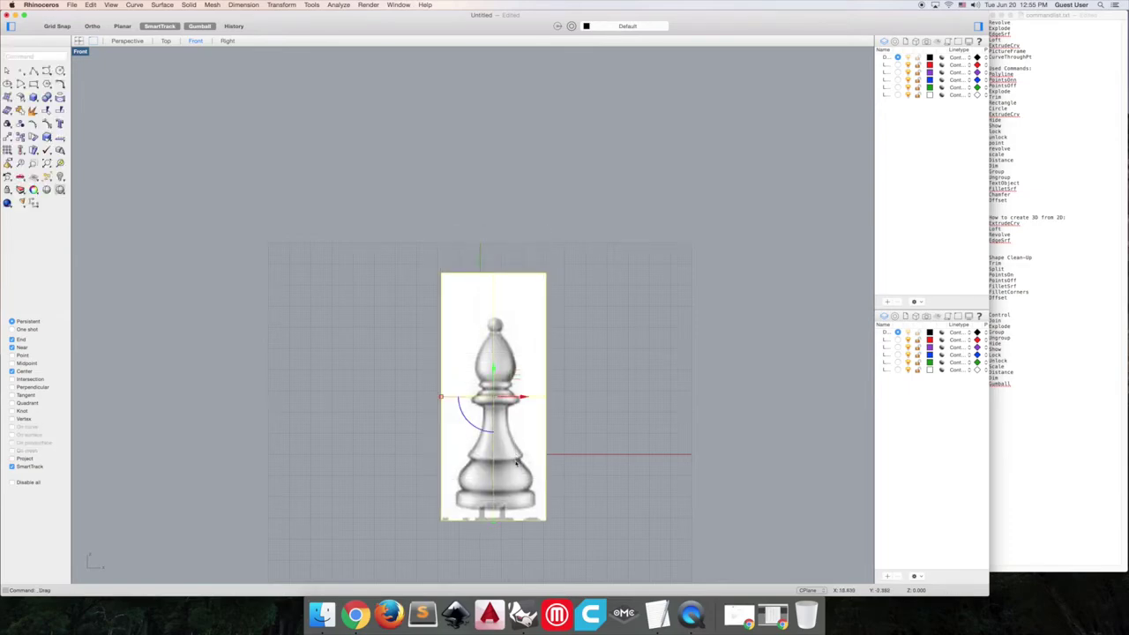
- Lock the bishop picture frame so it serves as a fixed tracing background
{"action": "scroll", "coordinate": [515, 461], "scroll_direction": "up", "scroll_amount": 6}
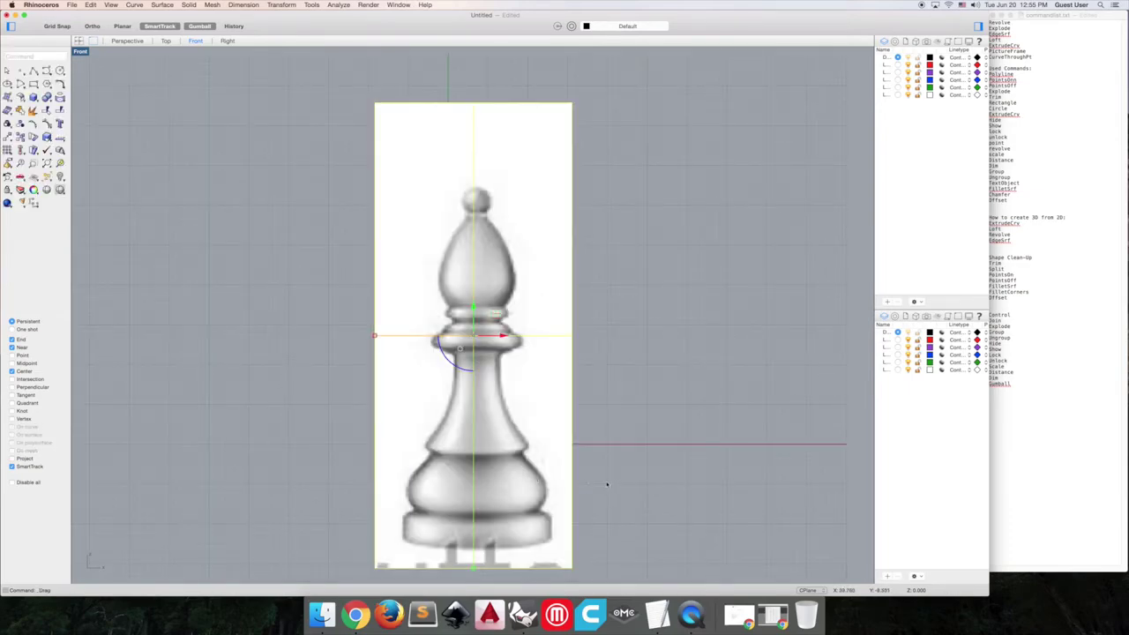
{"action": "left_click", "coordinate": [293, 420]}
{"action": "left_click", "coordinate": [453, 402]}
{"action": "type", "text": "lock"}
{"action": "key", "text": "Return"}
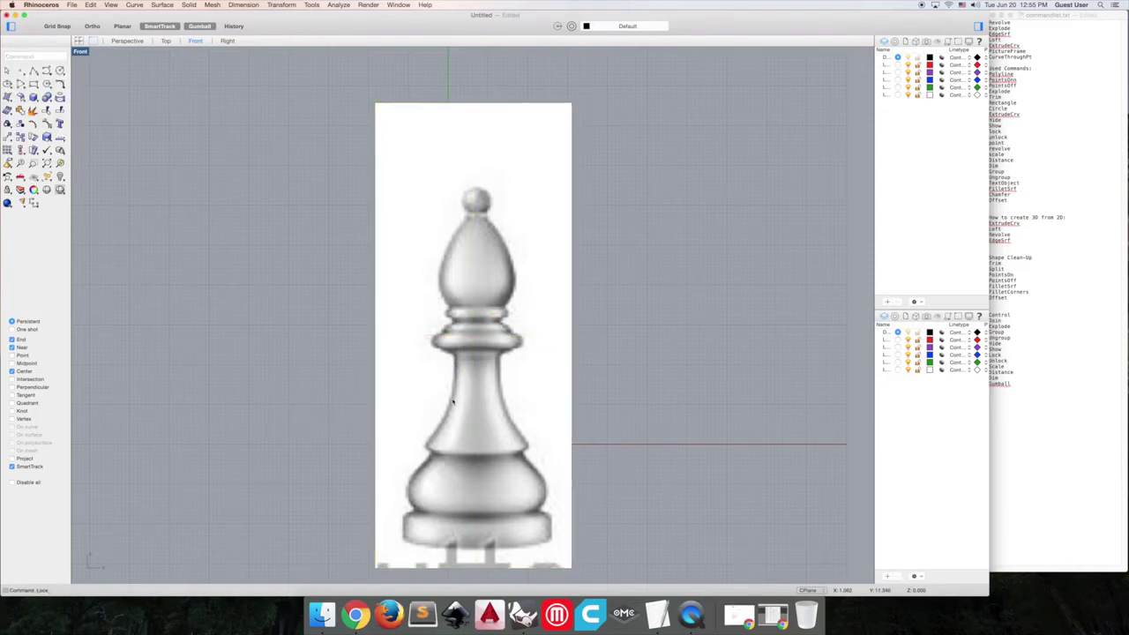
- Draw a vertical center line from the origin through the bishop to above the picture's upper edge, using grid snap
{"action": "scroll", "coordinate": [403, 383], "scroll_direction": "up", "scroll_amount": 5}
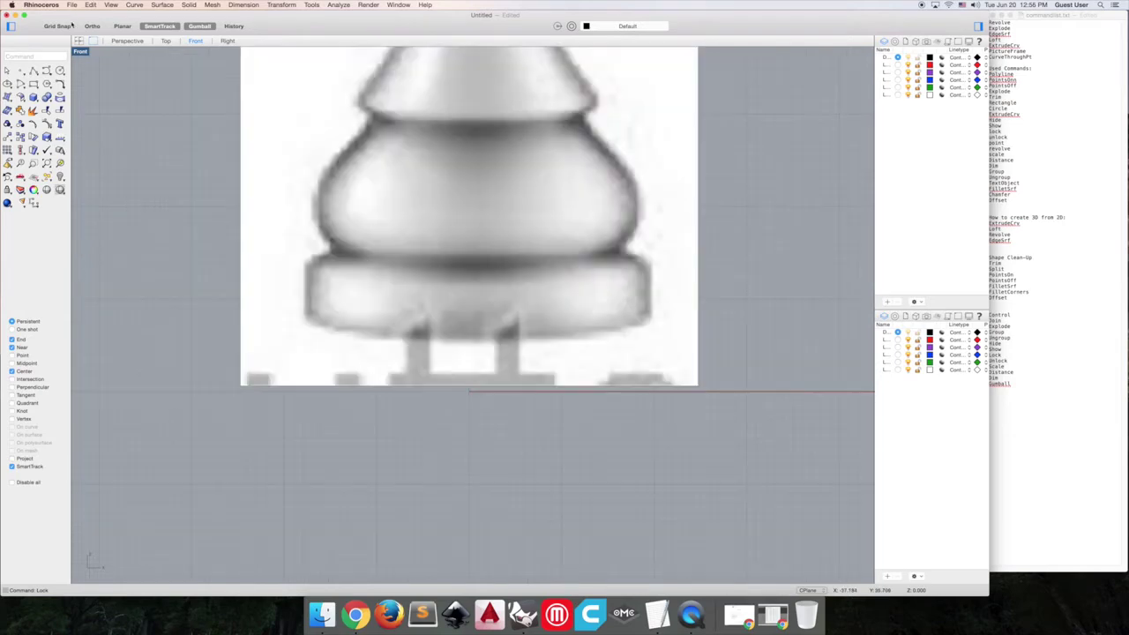
{"action": "type", "text": "line"}
{"action": "key", "text": "Return"}
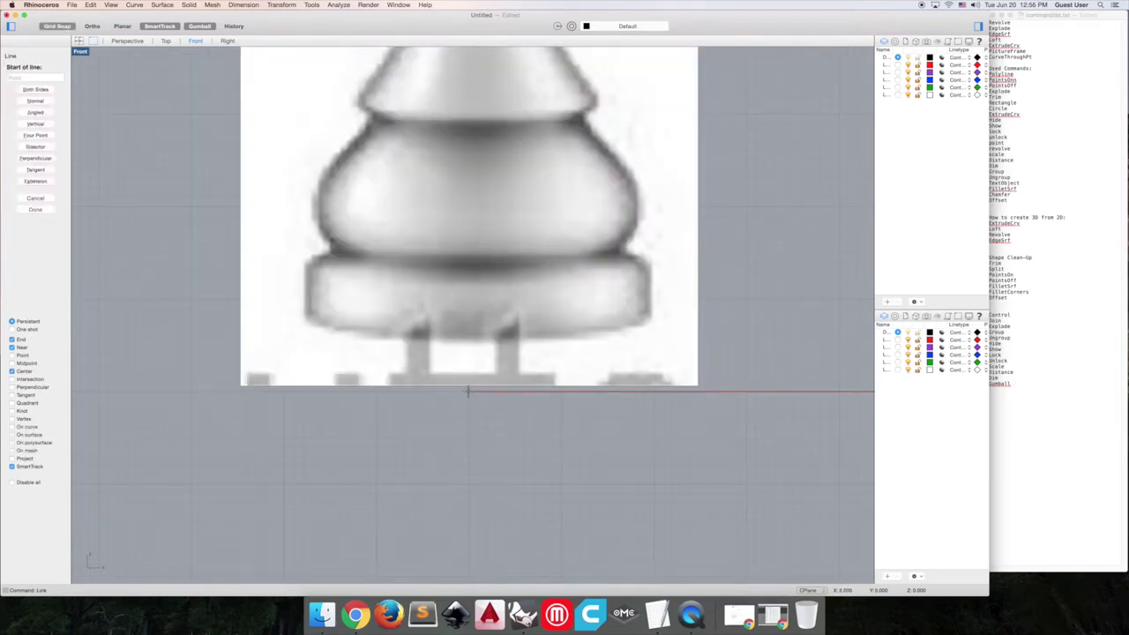
{"action": "left_click", "coordinate": [468, 391]}
{"action": "scroll", "coordinate": [472, 388], "scroll_direction": "down", "scroll_amount": 5}
{"action": "scroll", "coordinate": [479, 384], "scroll_direction": "down", "scroll_amount": 3}
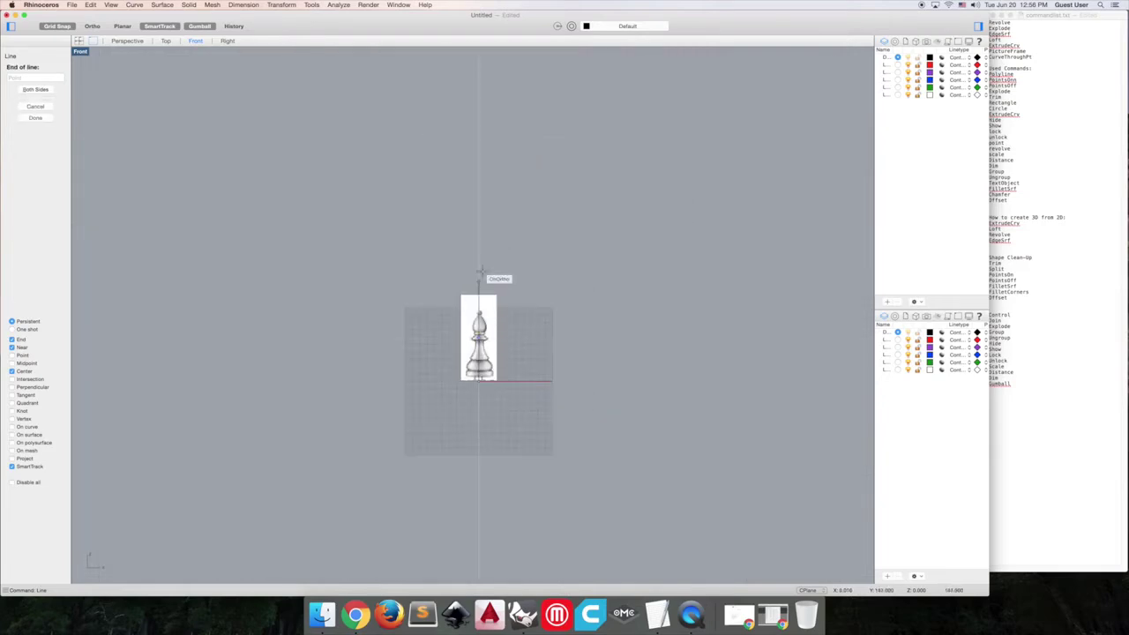
{"action": "left_click", "coordinate": [478, 270], "text": "shift"}
- Draw a three-point circle around the ball on the bishop's tip, with its first point on the center line
{"action": "scroll", "coordinate": [504, 355], "scroll_direction": "up", "scroll_amount": 10}
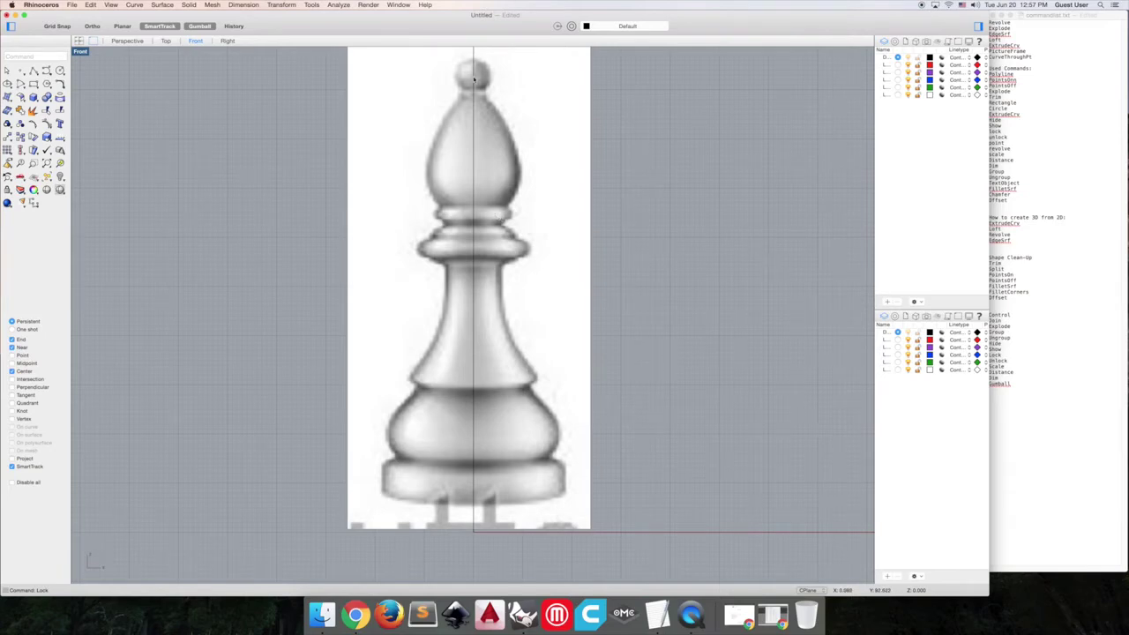
{"action": "type", "text": "circle"}
{"action": "key", "text": "Return"}
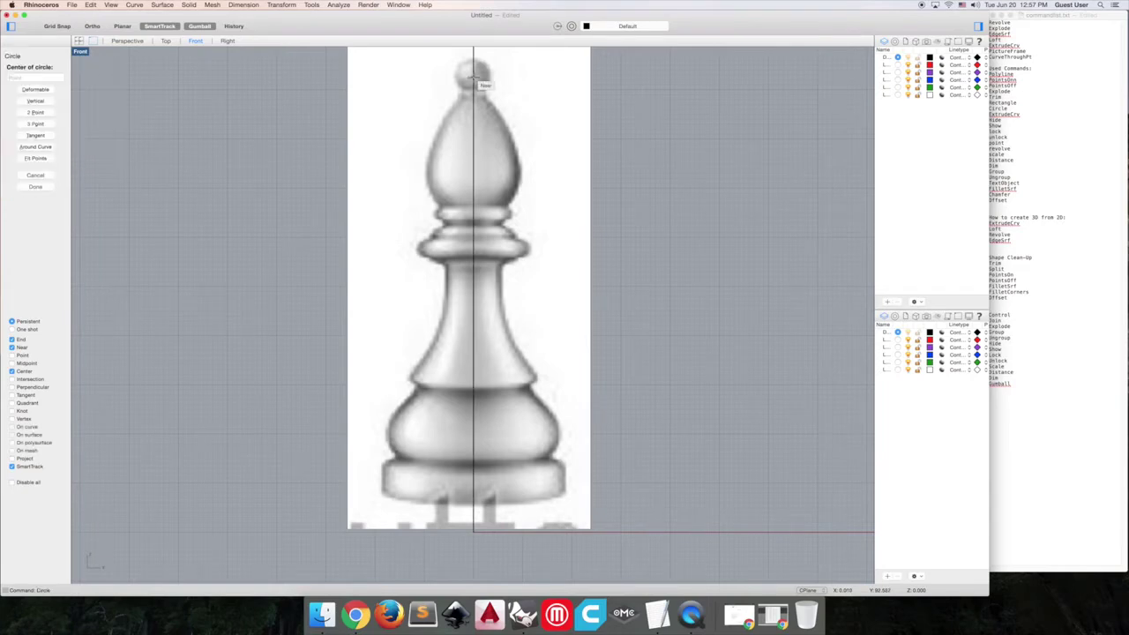
{"action": "left_click", "coordinate": [35, 124]}
{"action": "scroll", "coordinate": [469, 92], "scroll_direction": "up", "scroll_amount": 5}
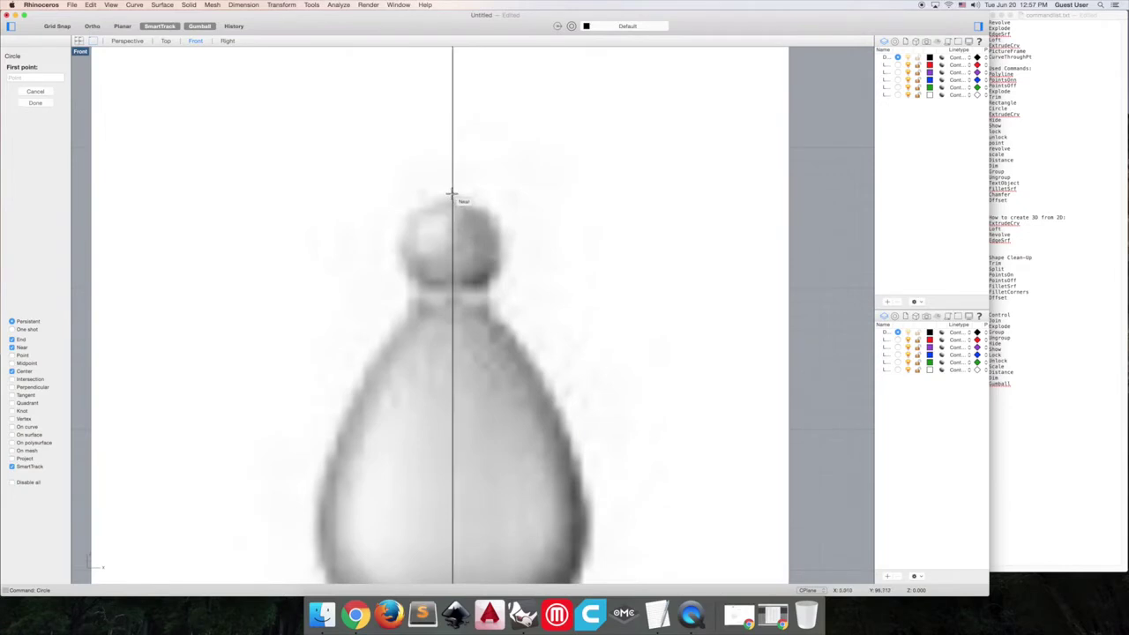
{"action": "left_click", "coordinate": [452, 195]}
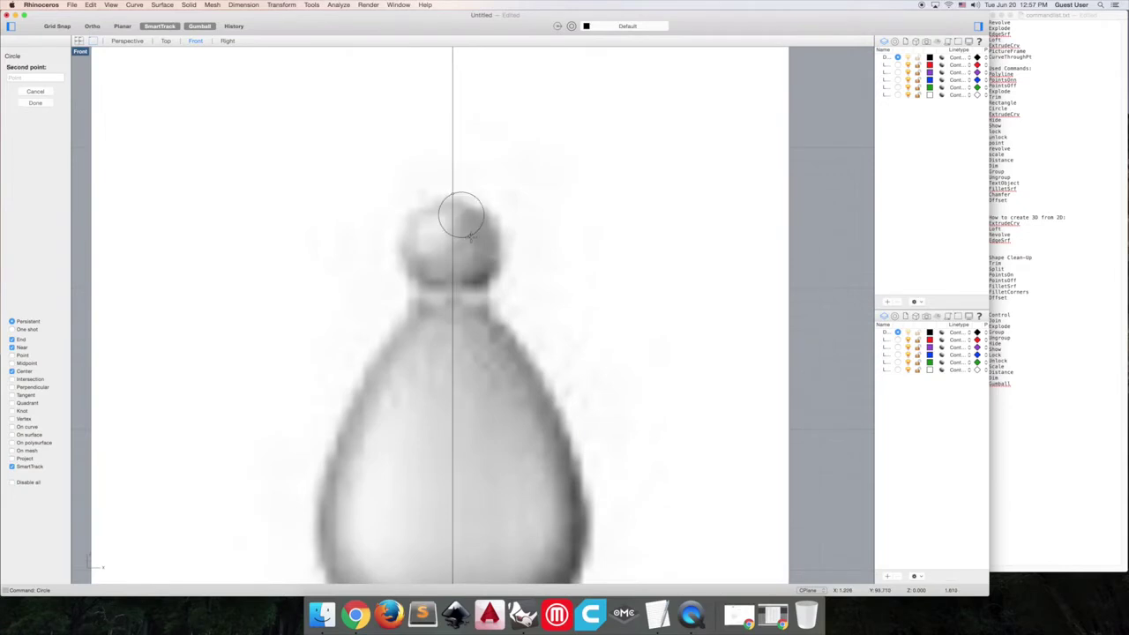
{"action": "left_click", "coordinate": [491, 282]}
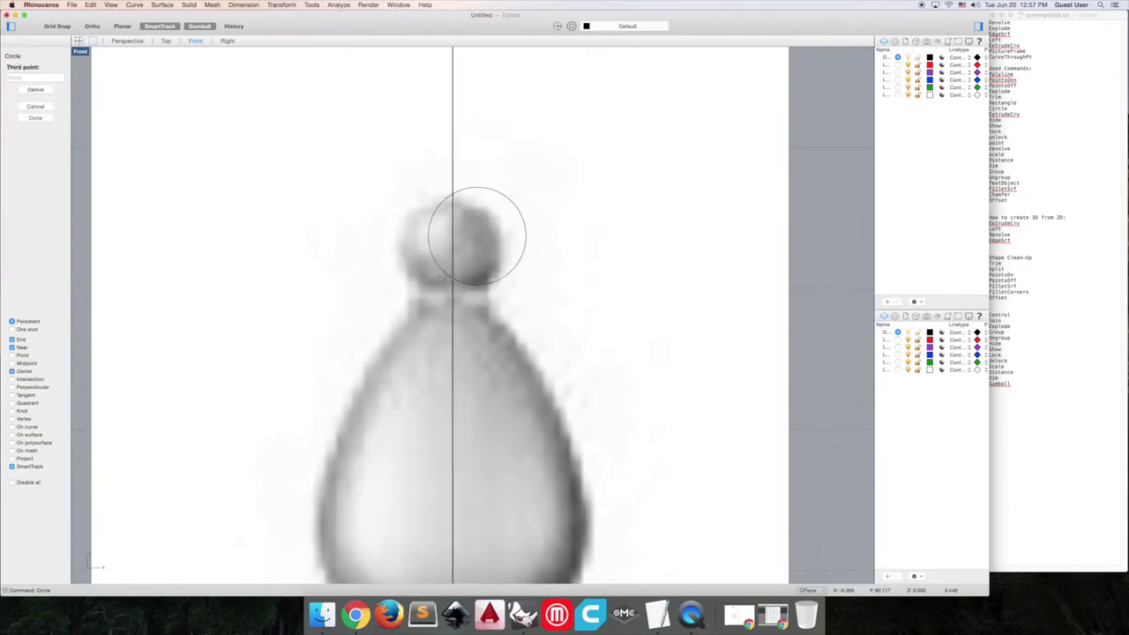
{"action": "left_click", "coordinate": [403, 267]}
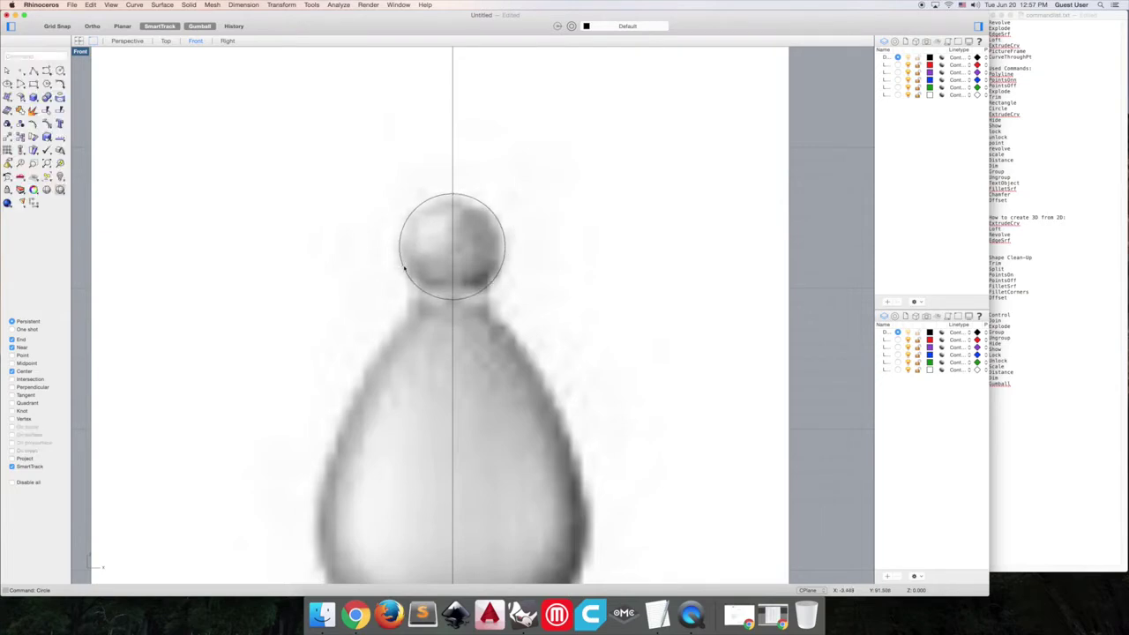
- Draw a horizontal line about 28 units long from the center line along the underside of the bishop's base, past its right edge
{"action": "scroll", "coordinate": [406, 269], "scroll_direction": "down", "scroll_amount": 5}
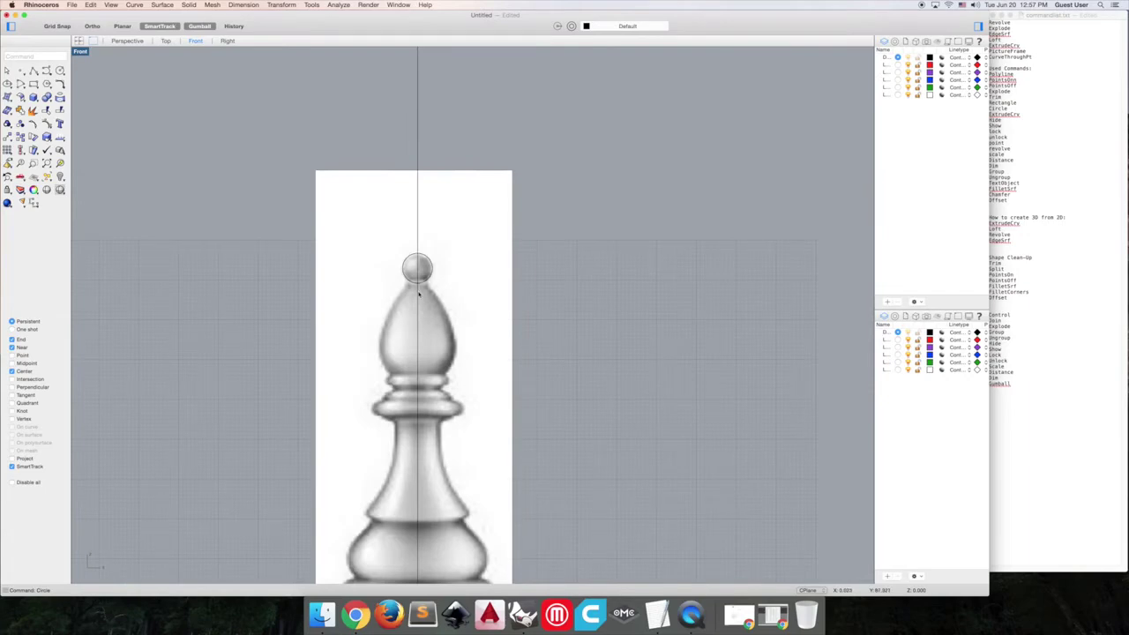
{"action": "scroll", "coordinate": [492, 472], "scroll_direction": "down", "scroll_amount": 5}
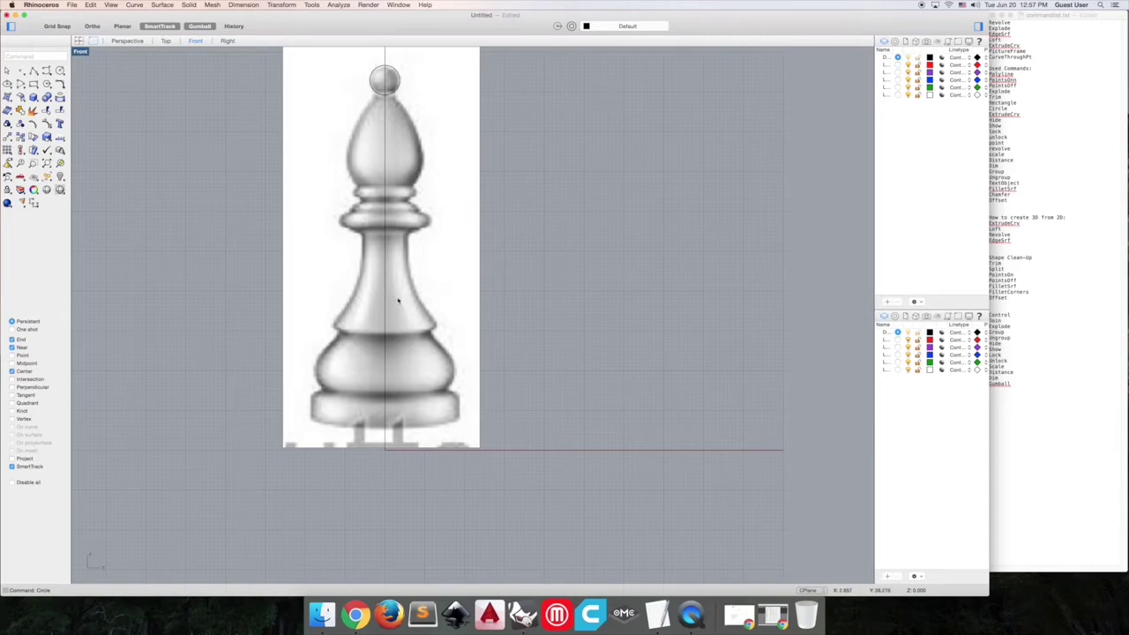
{"action": "type", "text": "line"}
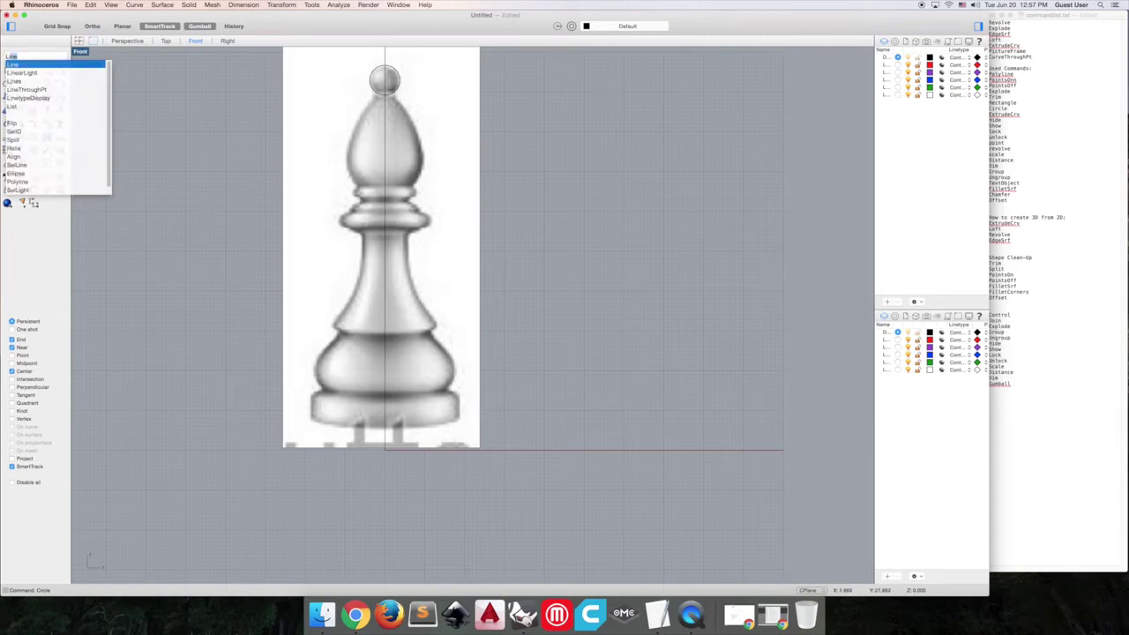
{"action": "key", "text": "Return"}
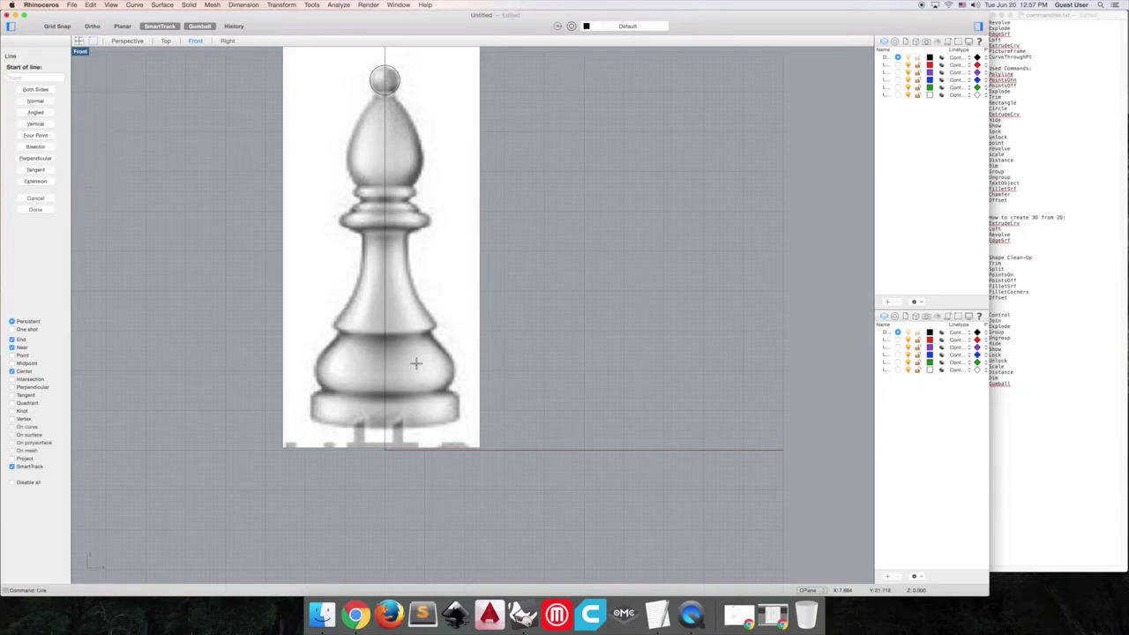
{"action": "left_click", "coordinate": [386, 432]}
{"action": "key", "text": "F8"}
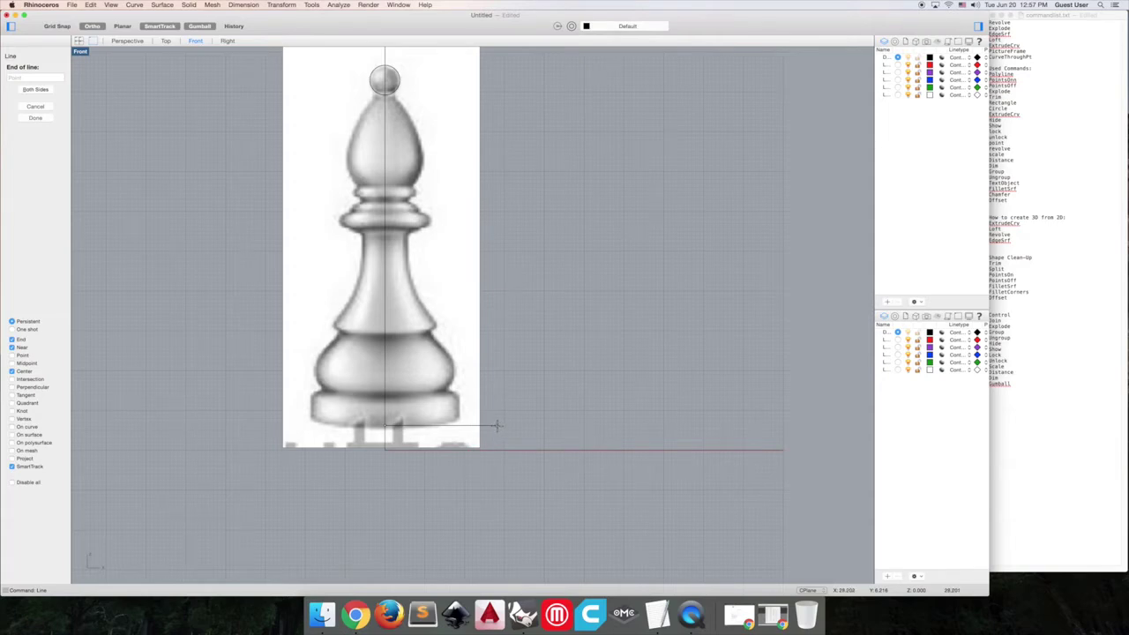
{"action": "left_click", "coordinate": [496, 426]}
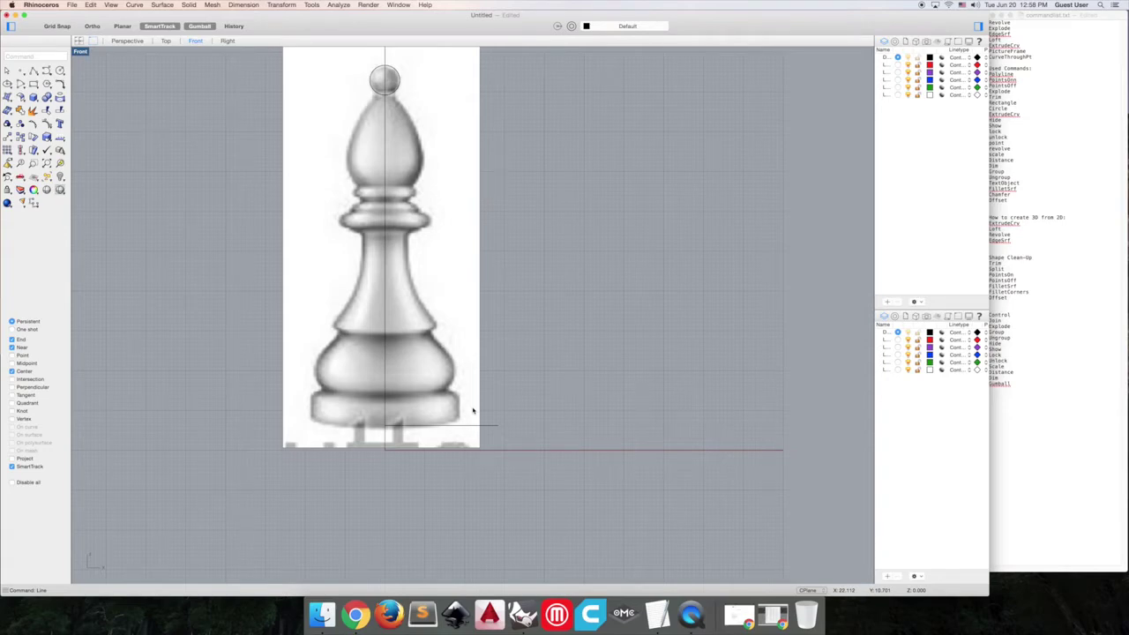
- Start placing multiple point objects, beginning on the horizontal line below the outer right edge of the bishop's base
{"action": "type", "text": "points"}
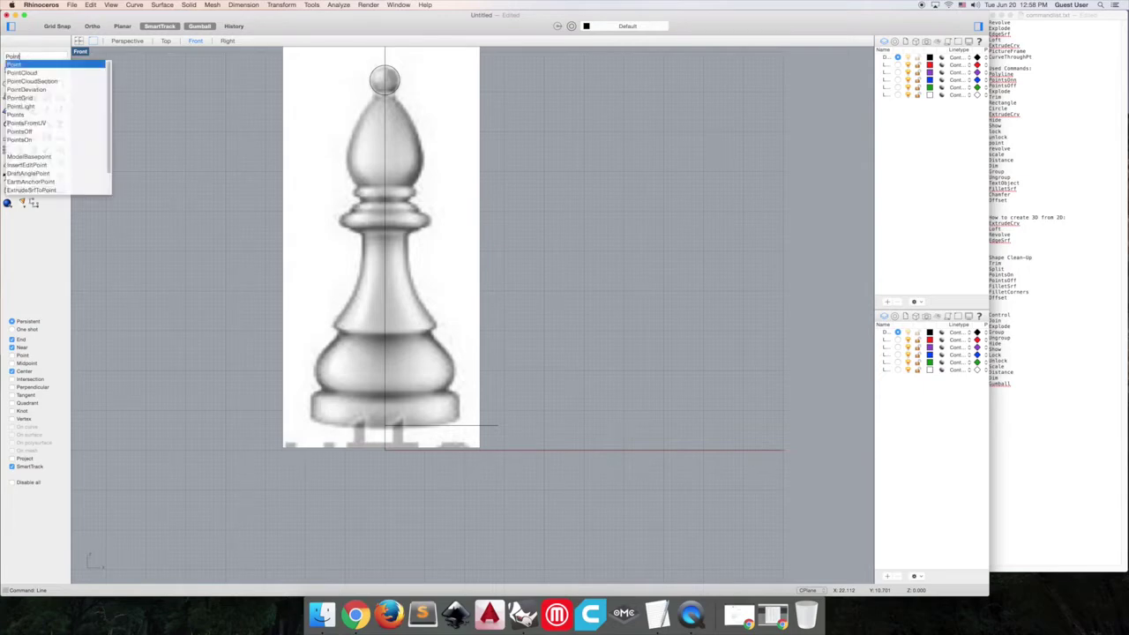
{"action": "key", "text": "Return"}
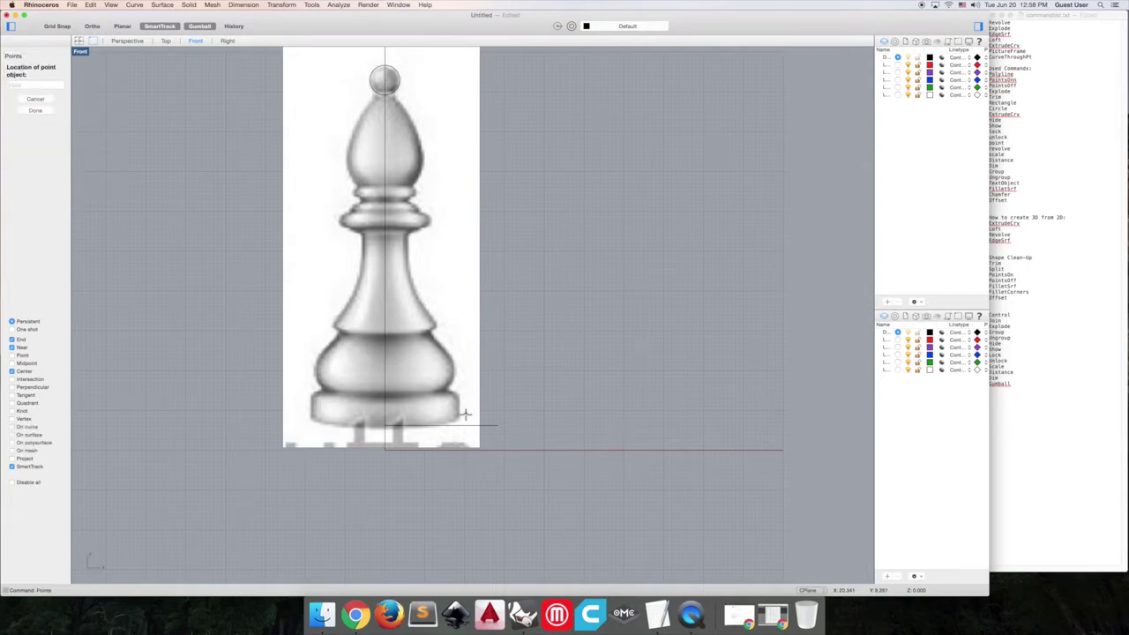
{"action": "scroll", "coordinate": [465, 415], "scroll_direction": "down", "scroll_amount": 5}
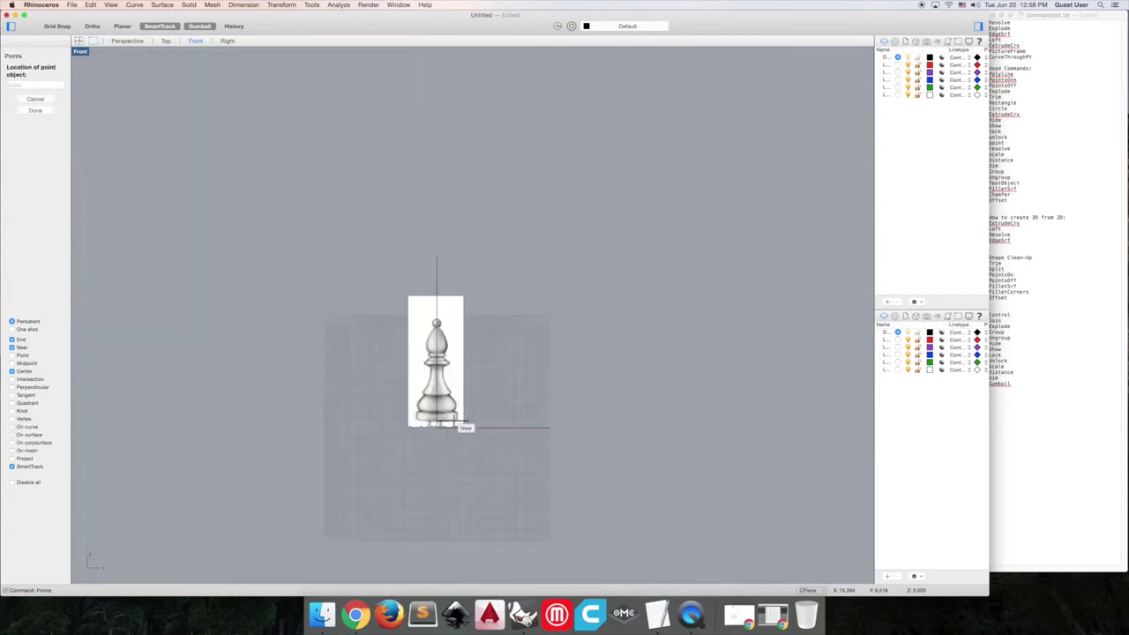
{"action": "scroll", "coordinate": [459, 428], "scroll_direction": "up", "scroll_amount": 5}
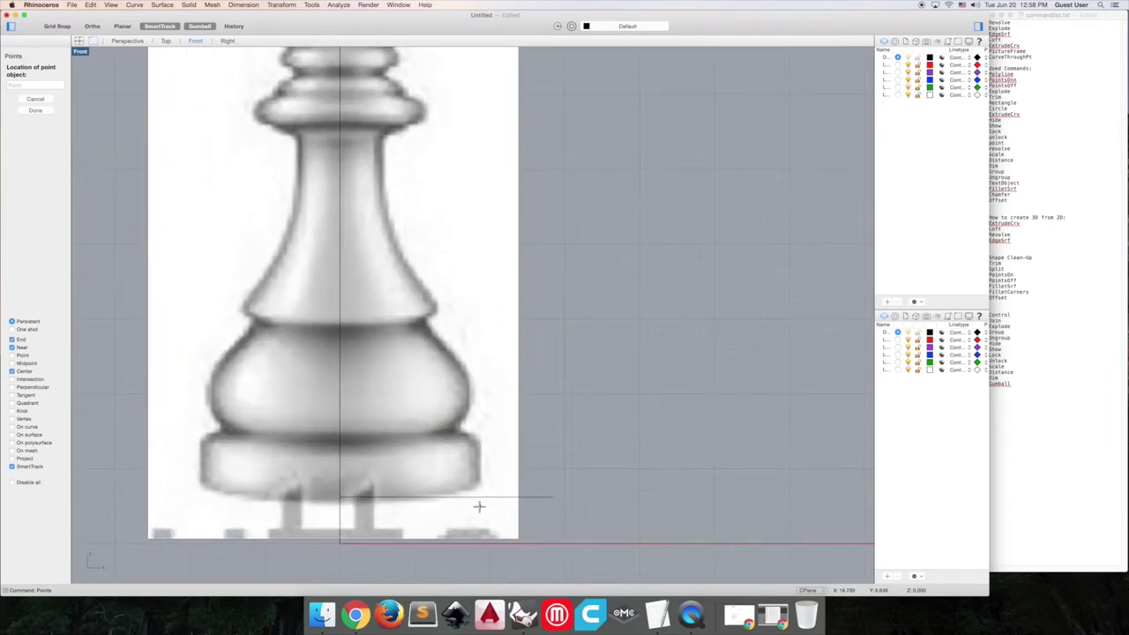
{"action": "left_click", "coordinate": [482, 498]}
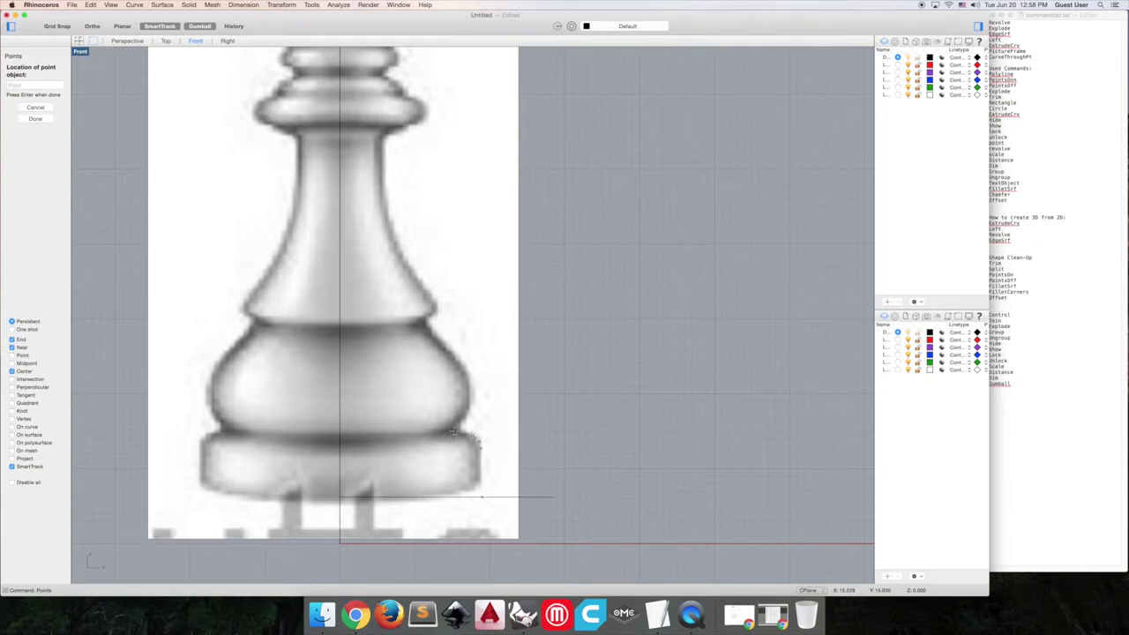
- Place point objects along the right outline of the bishop's belly, from the groove above the base up to the skirt's lower edge
{"action": "left_click", "coordinate": [468, 419]}
{"action": "left_click", "coordinate": [471, 413]}
{"action": "left_click", "coordinate": [472, 404]}
{"action": "left_click", "coordinate": [472, 398]}
{"action": "left_click", "coordinate": [472, 393]}
{"action": "left_click", "coordinate": [472, 385]}
{"action": "left_click", "coordinate": [471, 379]}
{"action": "left_click", "coordinate": [468, 373]}
{"action": "left_click", "coordinate": [465, 367]}
{"action": "left_click", "coordinate": [458, 360]}
{"action": "left_click", "coordinate": [454, 353]}
{"action": "left_click", "coordinate": [447, 345]}
{"action": "left_click", "coordinate": [441, 339]}
{"action": "left_click", "coordinate": [436, 334]}
{"action": "left_click", "coordinate": [423, 324]}
{"action": "left_click", "coordinate": [425, 321]}
{"action": "left_click", "coordinate": [429, 314]}
{"action": "left_click", "coordinate": [434, 310]}
- Continue the points up the right outline of the skirt, neck, collars and head to the ball, and finish the set
{"action": "scroll", "coordinate": [390, 203], "scroll_direction": "up", "scroll_amount": 3}
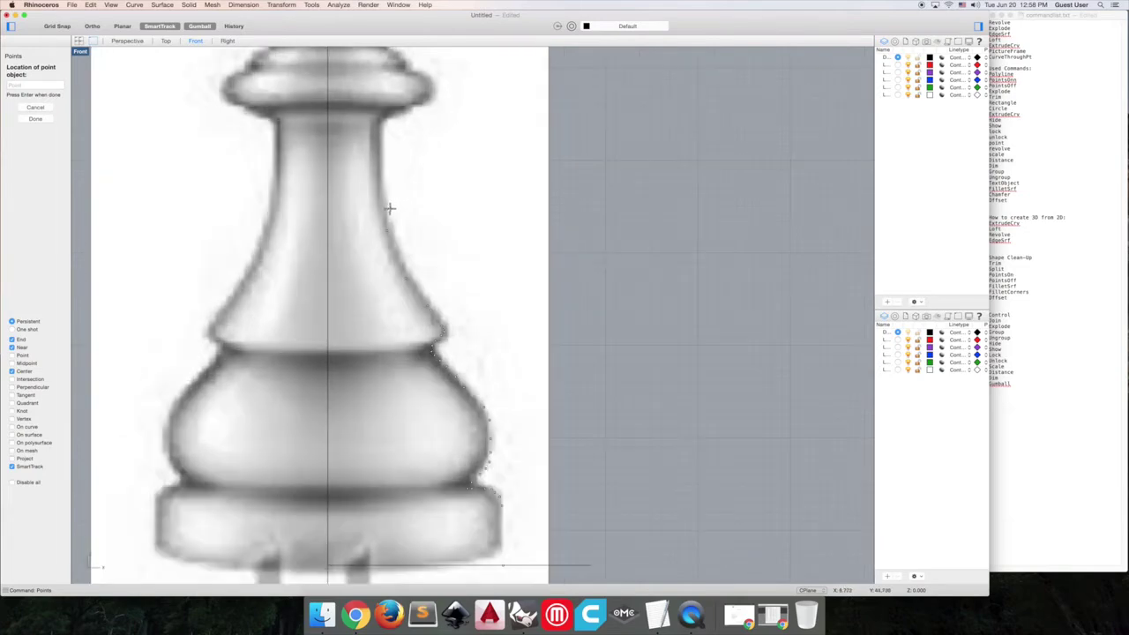
{"action": "right_click_drag", "start_coordinate": [408, 220], "coordinate": [415, 443]}
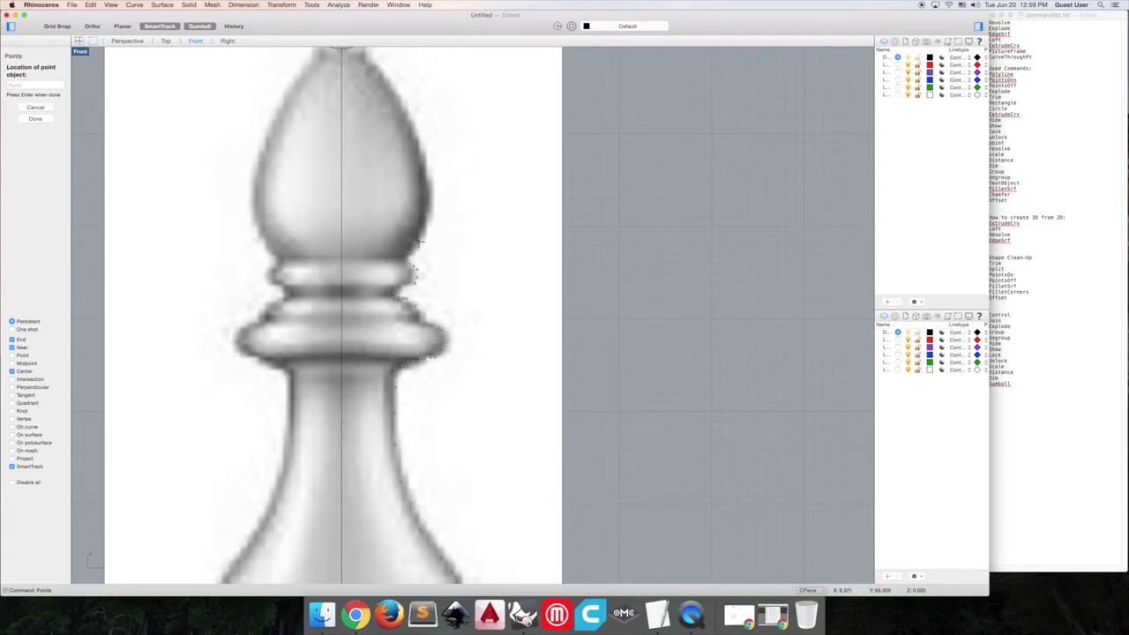
{"action": "scroll", "coordinate": [414, 132], "scroll_direction": "down", "scroll_amount": 2}
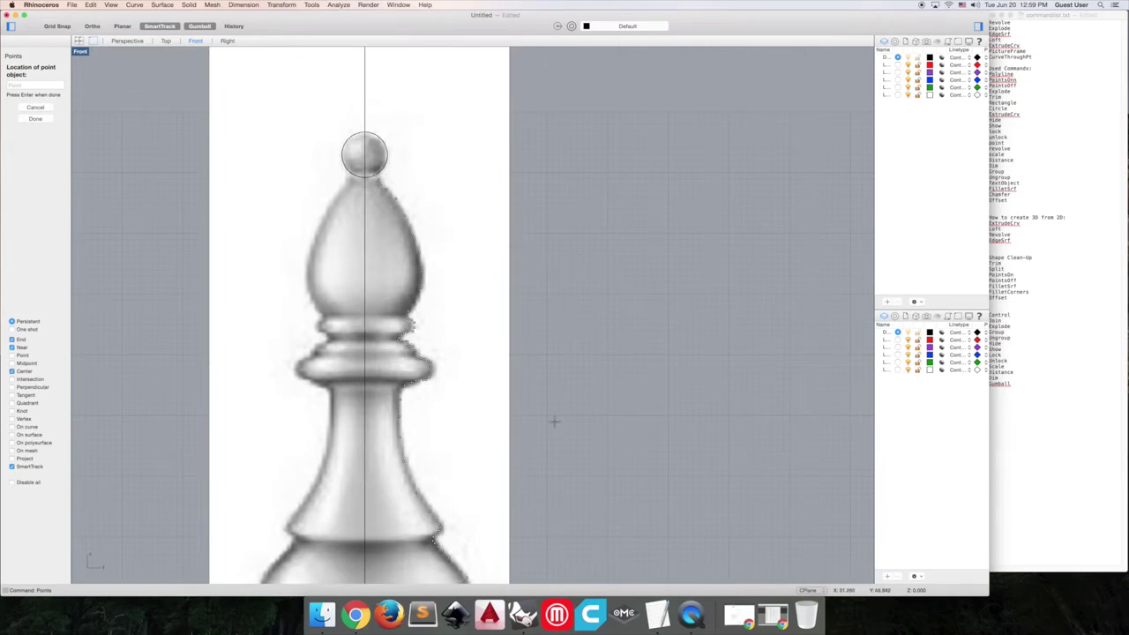
{"action": "key", "text": "Return"}
- Select all point objects with SelPt and run CurveThroughPt on them
{"action": "right_click_drag", "start_coordinate": [584, 467], "coordinate": [577, 344]}
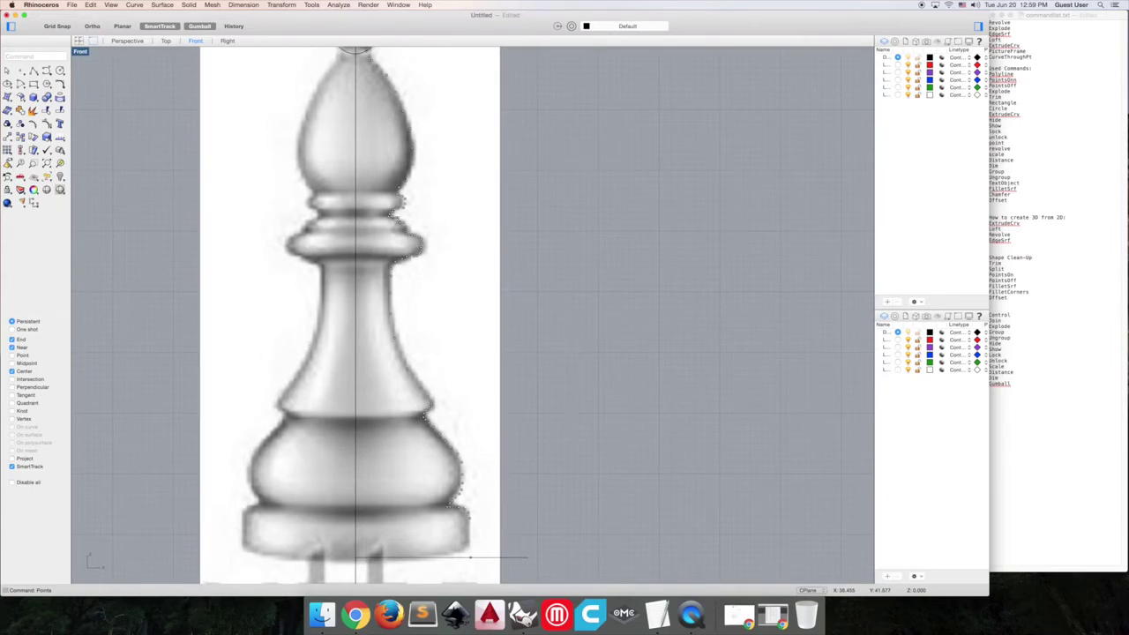
{"action": "type", "text": "SelPt"}
{"action": "key", "text": "Return"}
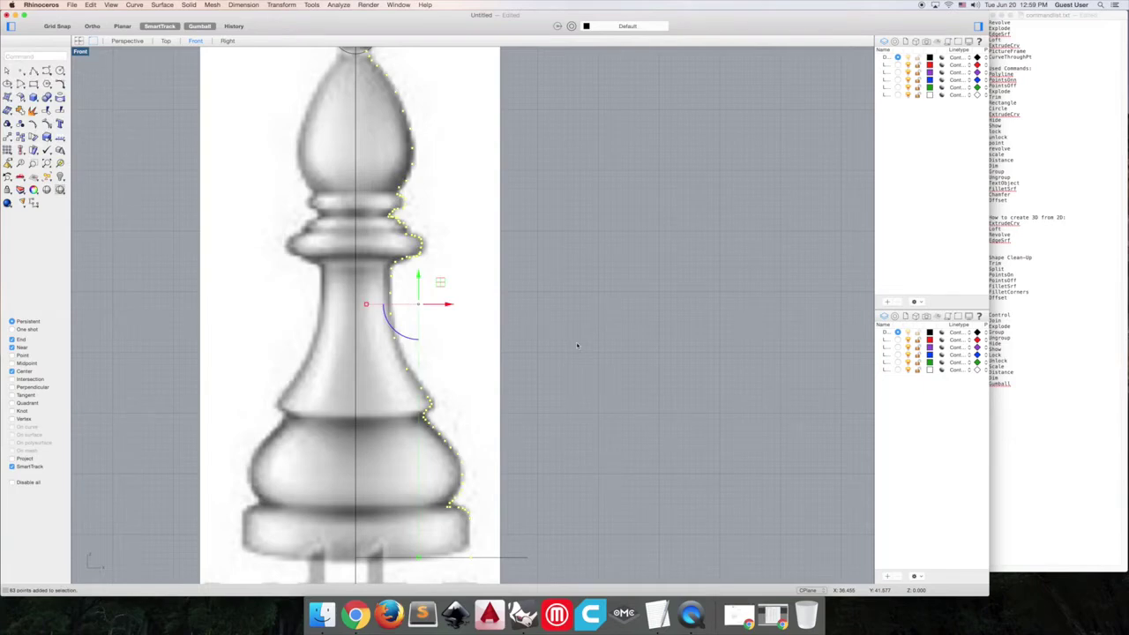
{"action": "type", "text": "CurveThroughPolyline"}
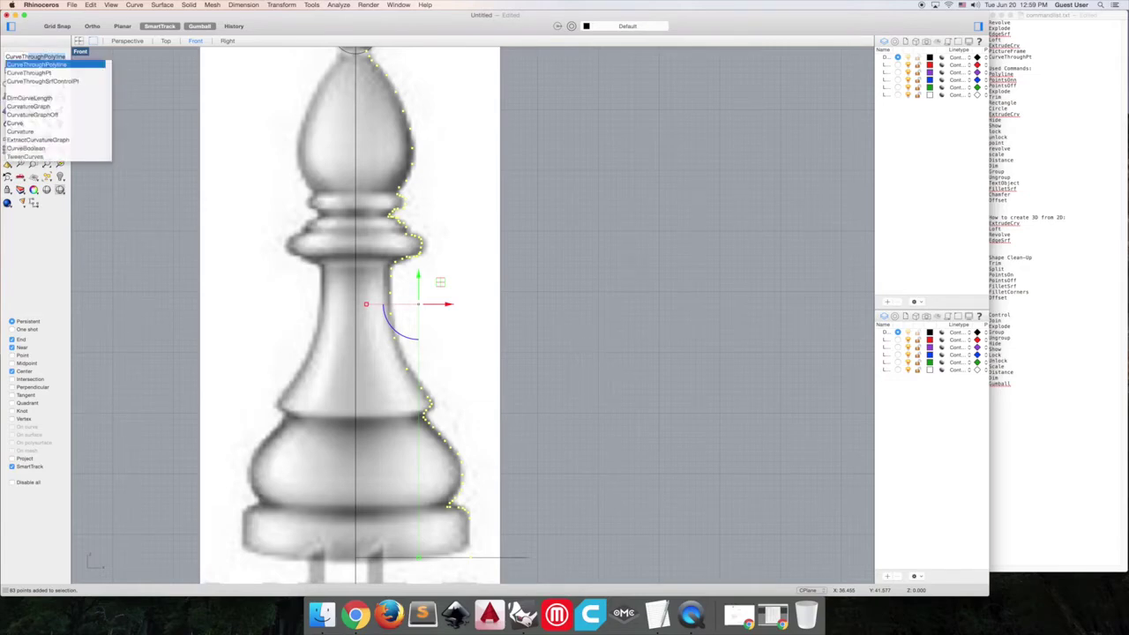
{"action": "key", "text": "Down"}
{"action": "key", "text": "Return"}
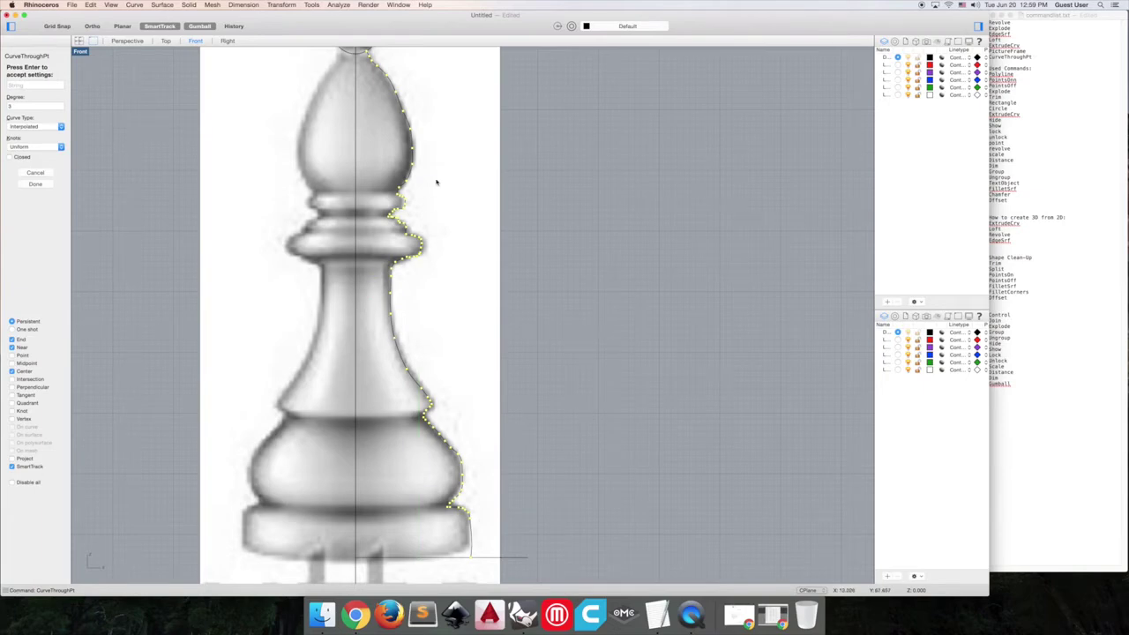
- Preview the curve through the points as a Control Point curve, and switch the curve type back to Interpolated
{"action": "scroll", "coordinate": [401, 141], "scroll_direction": "up", "scroll_amount": 3}
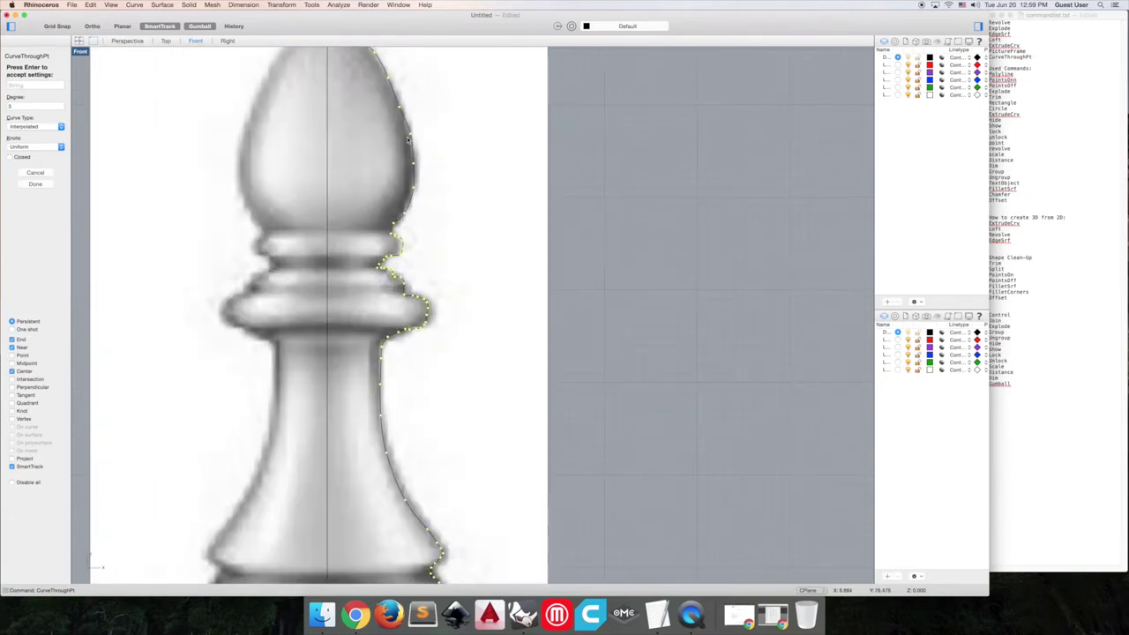
{"action": "left_click", "coordinate": [31, 127]}
{"action": "left_click", "coordinate": [31, 119]}
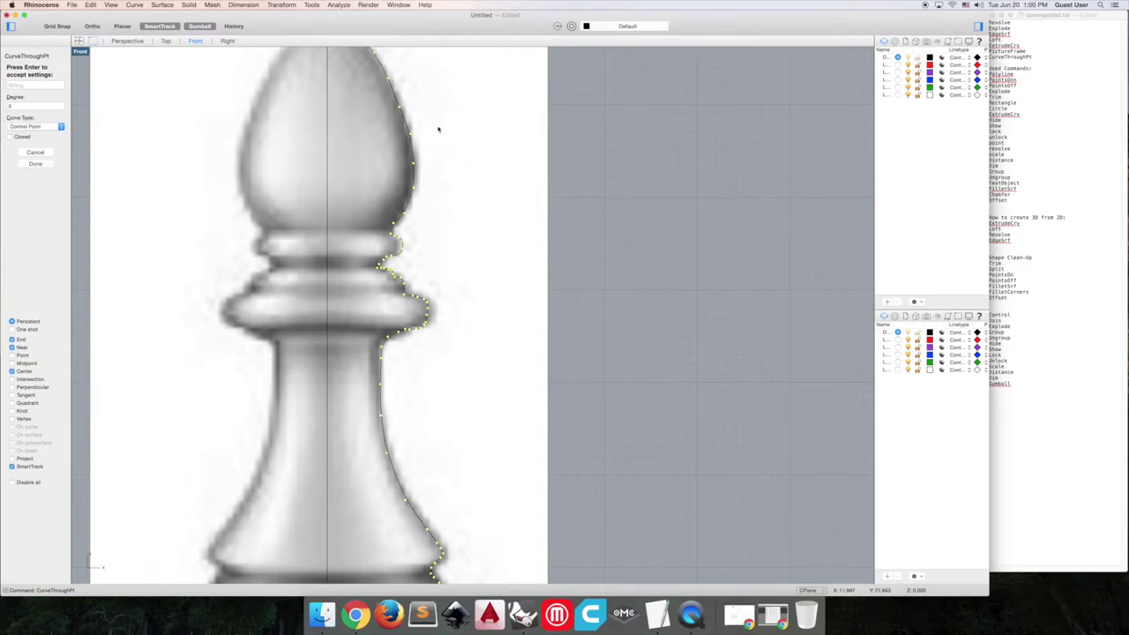
{"action": "right_click_drag", "start_coordinate": [438, 131], "coordinate": [452, 234]}
{"action": "right_click_drag", "start_coordinate": [450, 341], "coordinate": [430, 284]}
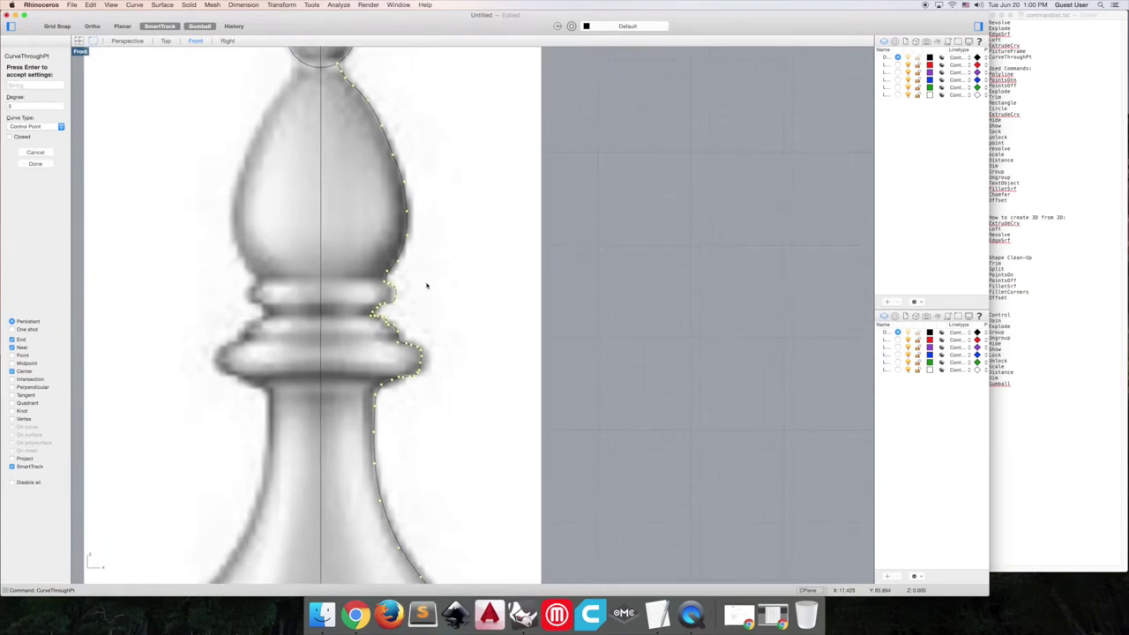
{"action": "left_click", "coordinate": [8, 126]}
{"action": "left_click", "coordinate": [18, 134]}
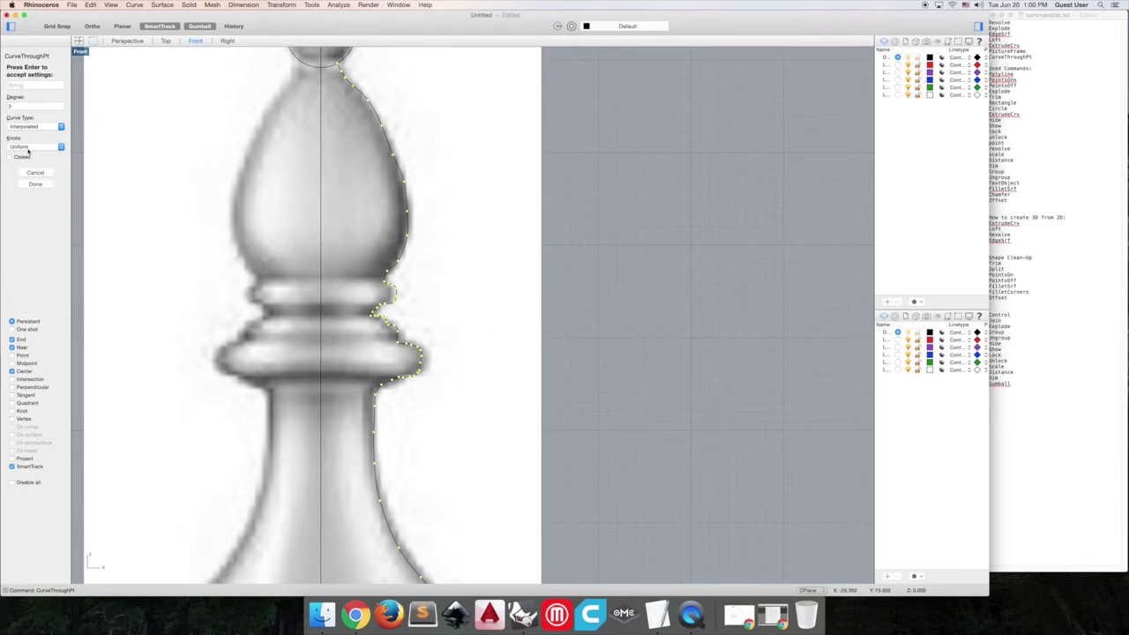
- Compare the knot options for the interpolated curve, trying Sqrt Chord and settling on Chord
{"action": "left_click", "coordinate": [28, 148]}
{"action": "left_click", "coordinate": [30, 157]}
{"action": "left_click", "coordinate": [31, 150]}
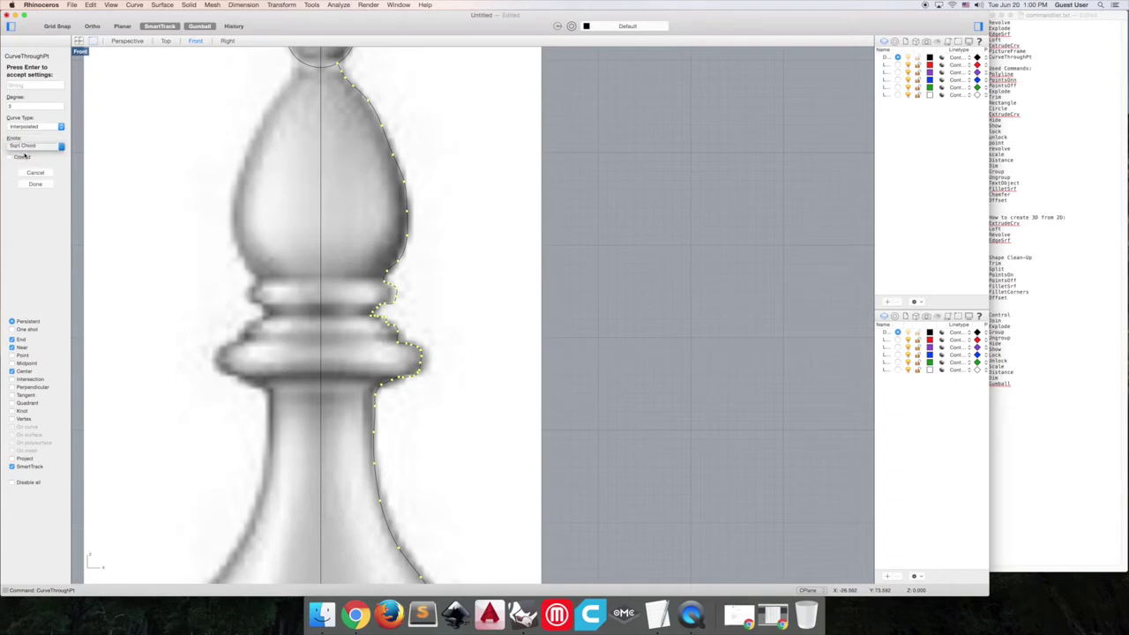
{"action": "left_click", "coordinate": [26, 158]}
{"action": "left_click", "coordinate": [25, 147]}
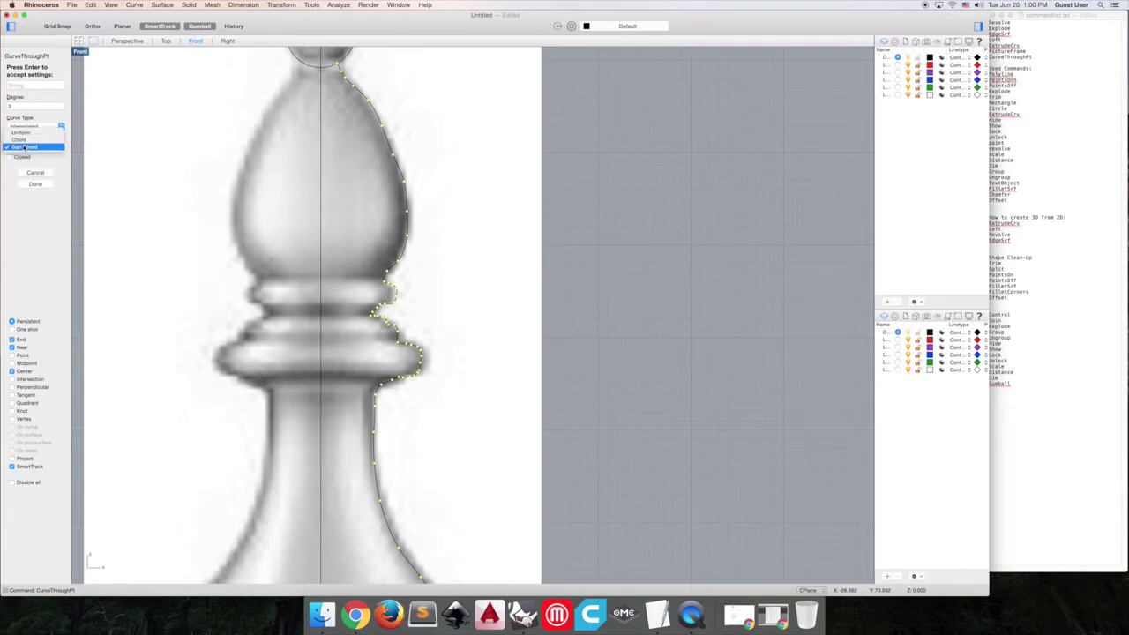
{"action": "left_click", "coordinate": [24, 140]}
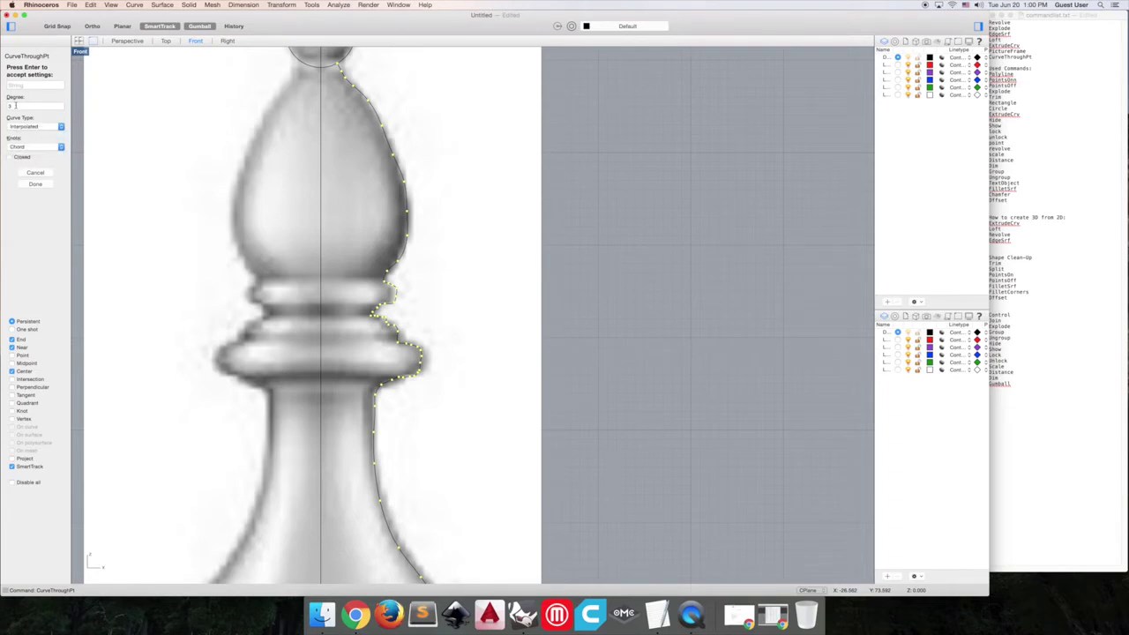
- Try degree 5 for the interpolated curve and return the degree to 3
{"action": "left_click", "coordinate": [10, 106]}
{"action": "type", "text": "5"}
{"action": "key", "text": "Return"}
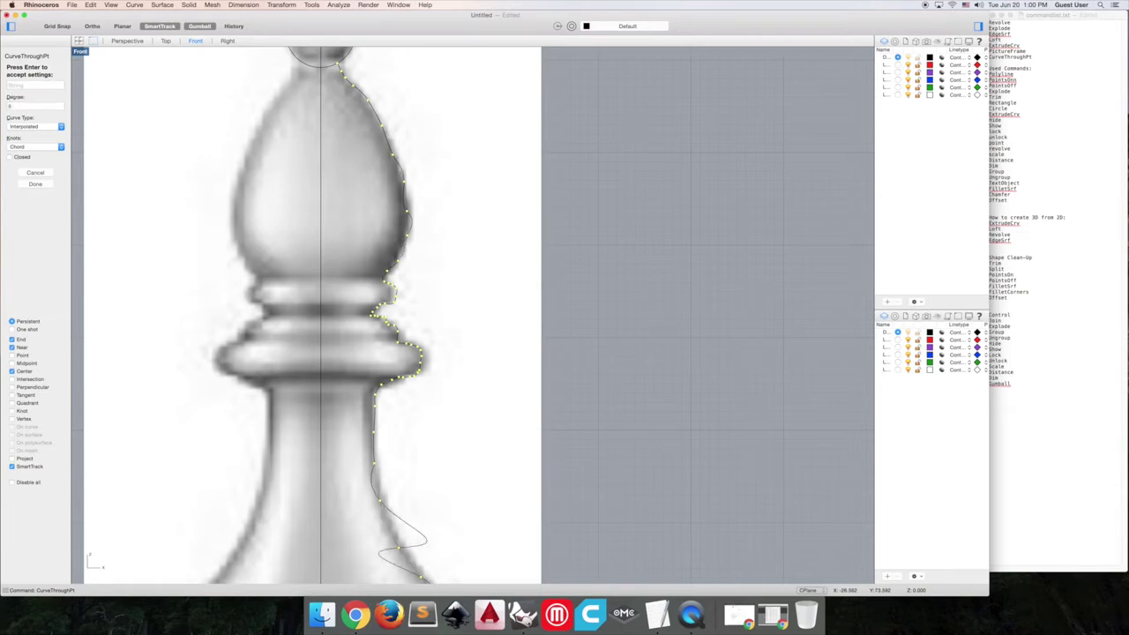
{"action": "left_click", "coordinate": [11, 105]}
{"action": "type", "text": "7"}
{"action": "key", "text": "Return"}
- Set the curve type to Control Point, check the preview along the bishop's outline, and create the curve
{"action": "left_click", "coordinate": [32, 127]}
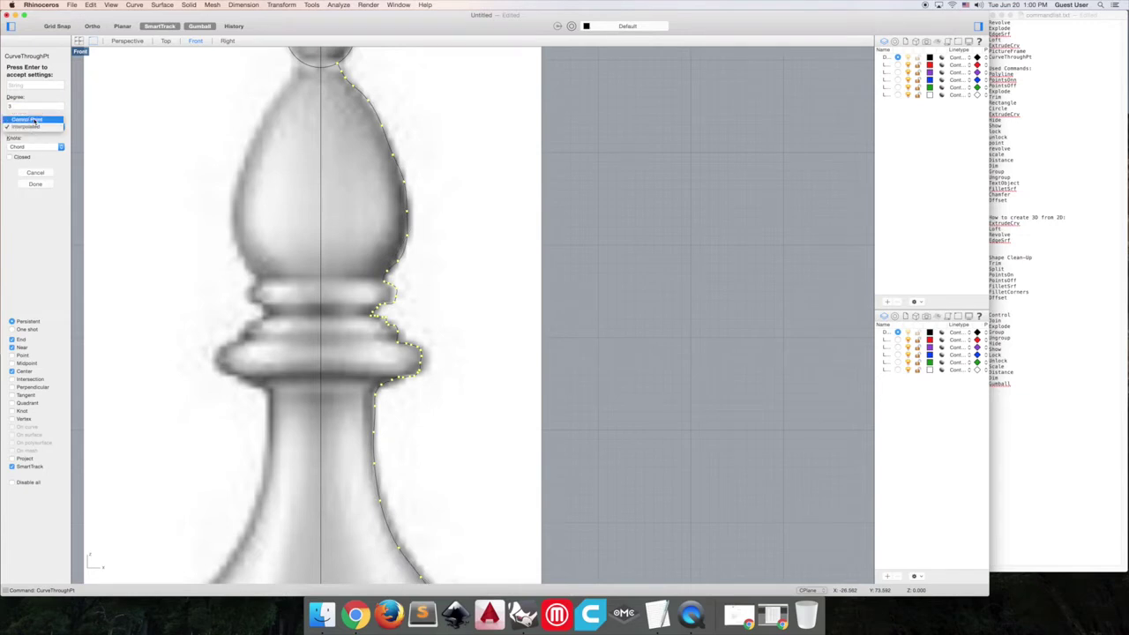
{"action": "left_click", "coordinate": [32, 118]}
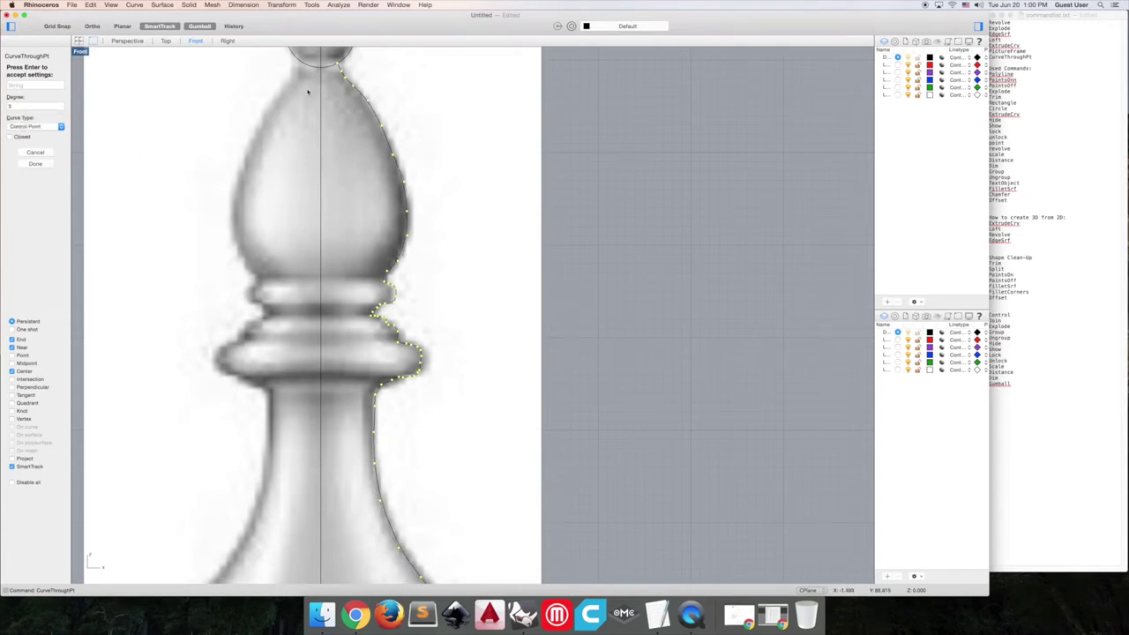
{"action": "scroll", "coordinate": [424, 478], "scroll_direction": "down", "scroll_amount": 5}
{"action": "scroll", "coordinate": [409, 345], "scroll_direction": "down", "scroll_amount": 3}
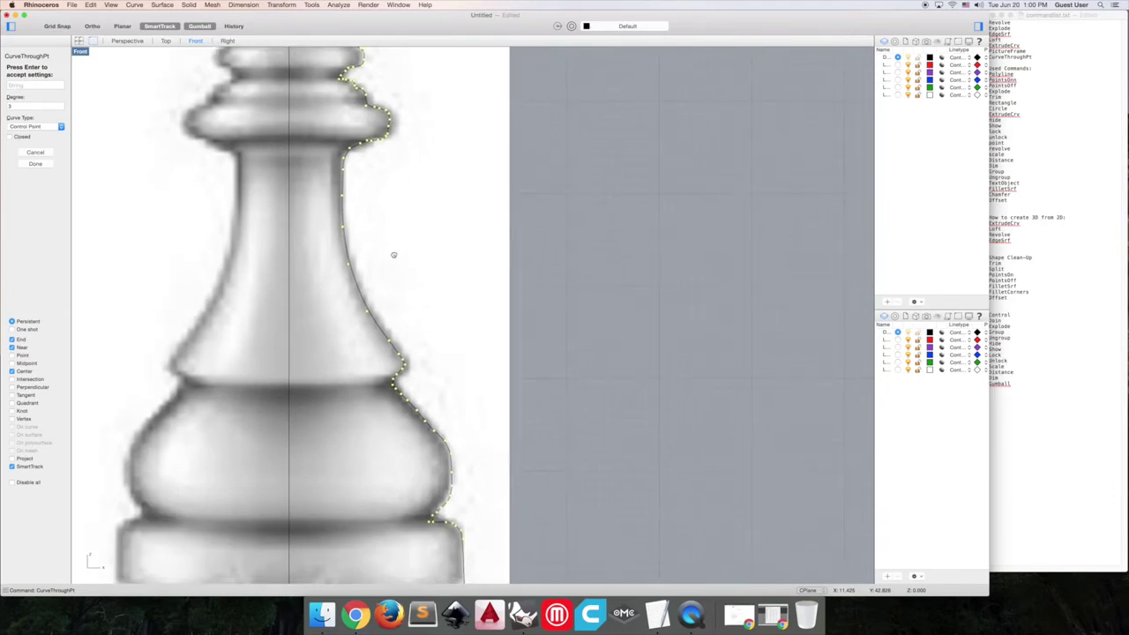
{"action": "scroll", "coordinate": [403, 315], "scroll_direction": "up", "scroll_amount": 6}
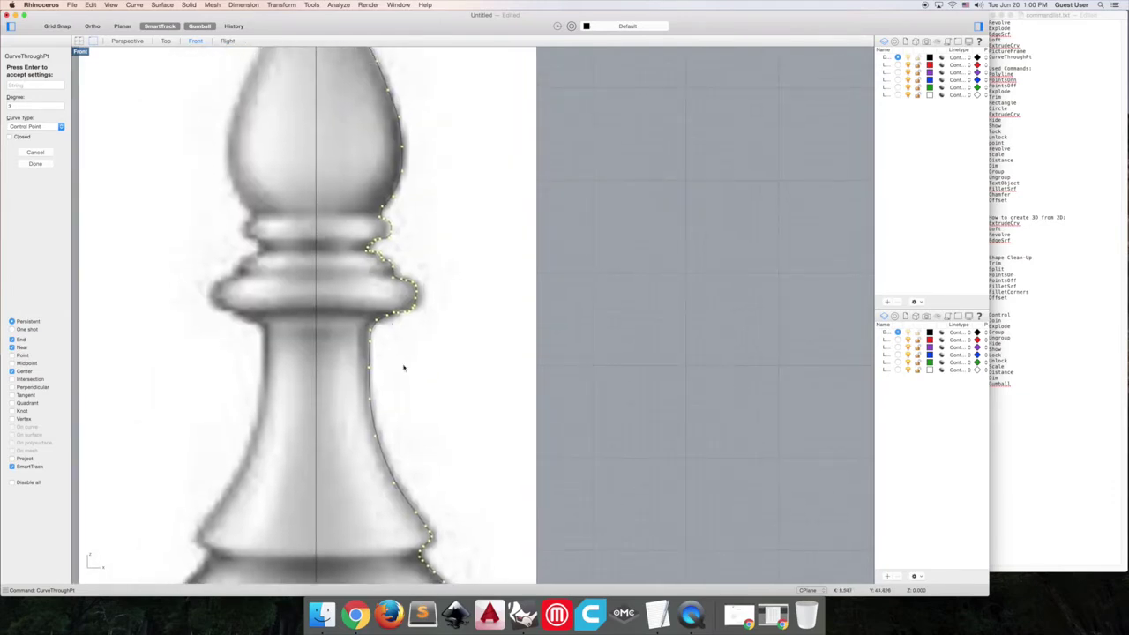
{"action": "scroll", "coordinate": [403, 370], "scroll_direction": "up", "scroll_amount": 4}
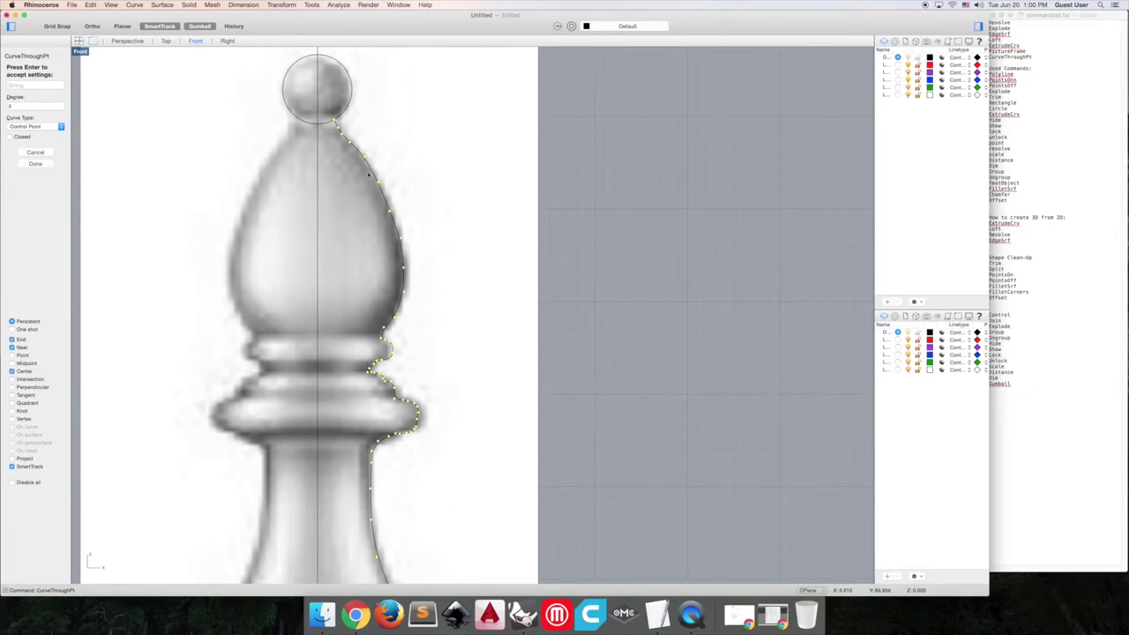
{"action": "key", "text": "Return"}
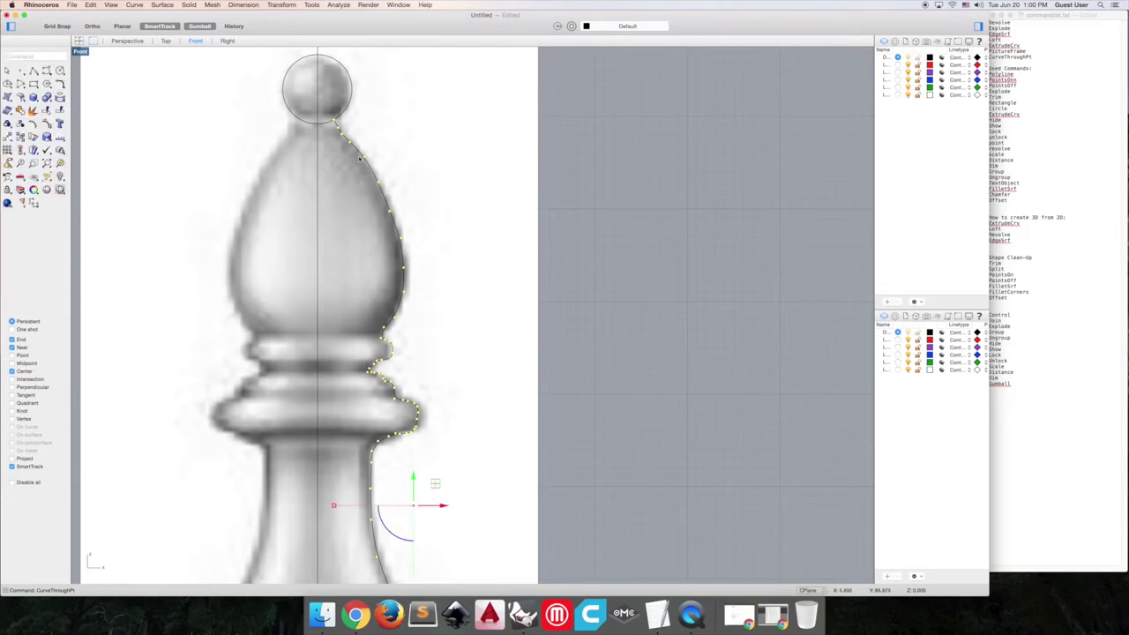
- Select all the point objects with SelPt and delete them, keeping only the profile curve
{"action": "left_click", "coordinate": [358, 159]}
{"action": "scroll", "coordinate": [362, 164], "scroll_direction": "up", "scroll_amount": 3}
{"action": "scroll", "coordinate": [363, 170], "scroll_direction": "down", "scroll_amount": 3}
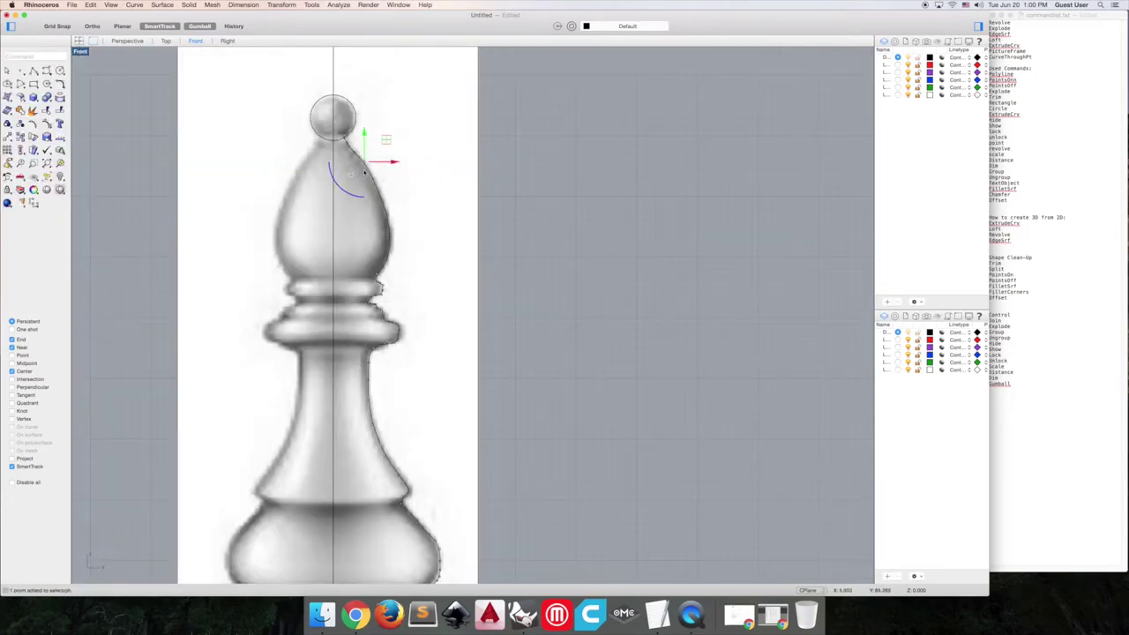
{"action": "type", "text": "Sel"}
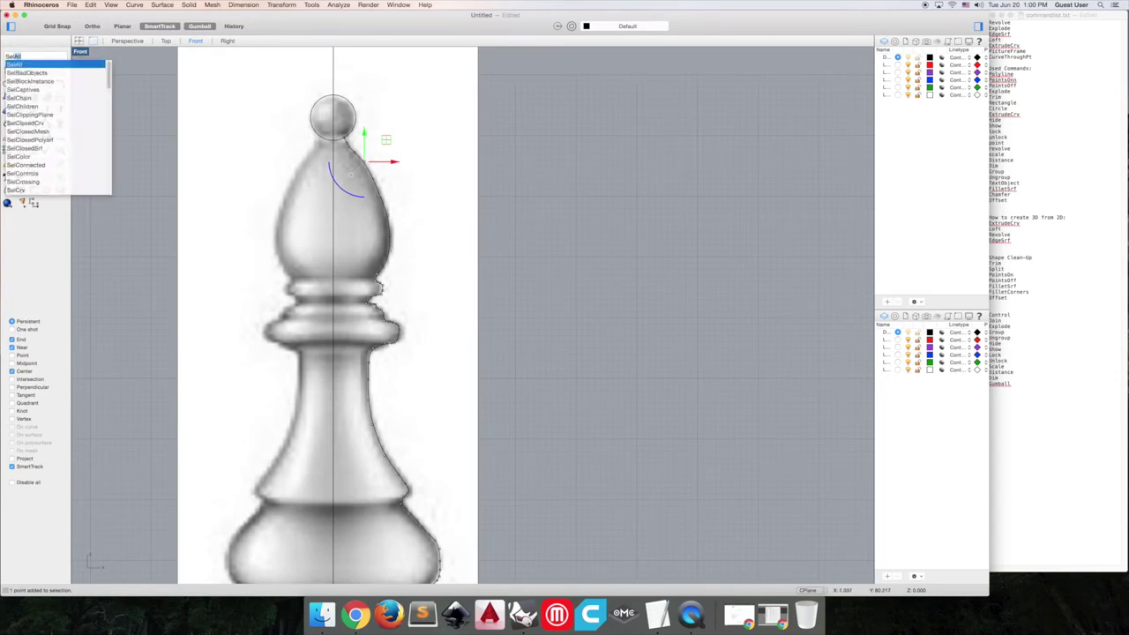
{"action": "type", "text": "Pt"}
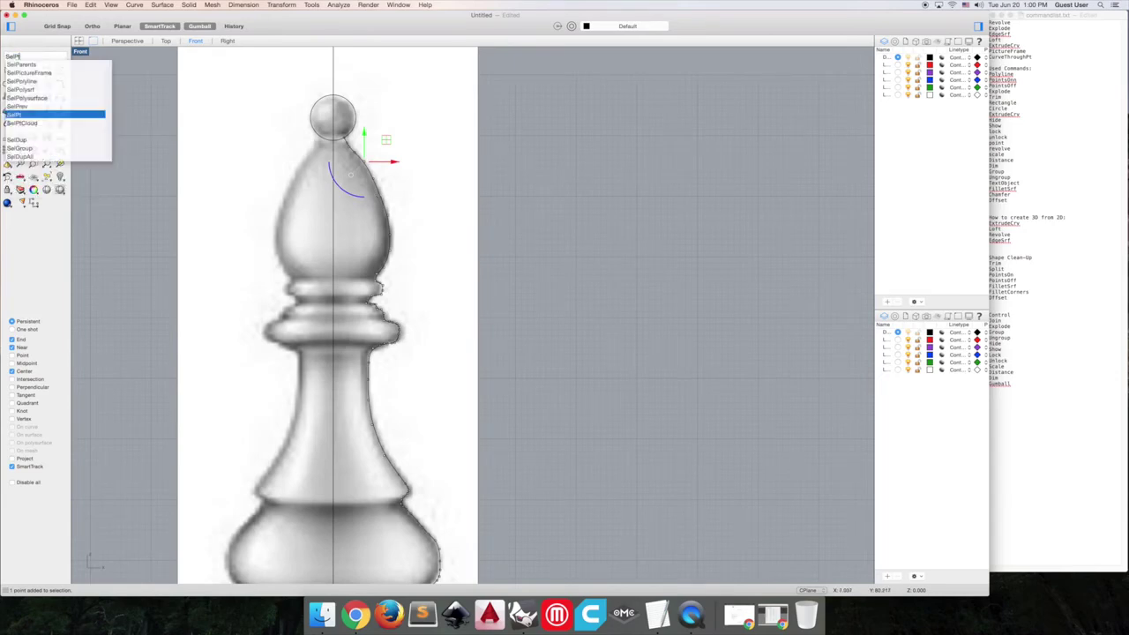
{"action": "key", "text": "Return"}
{"action": "key", "text": "Delete"}
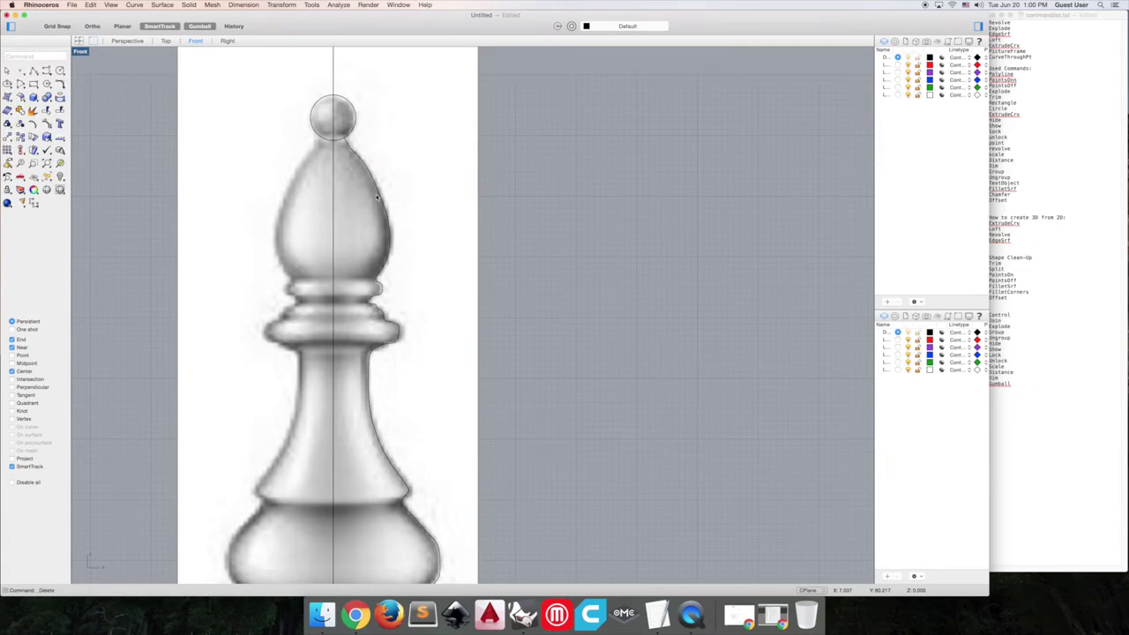
- Select all the curves as cutting objects for Trim and cut off the horizontal base line beyond the profile's right edge
{"action": "scroll", "coordinate": [386, 320], "scroll_direction": "up", "scroll_amount": 8}
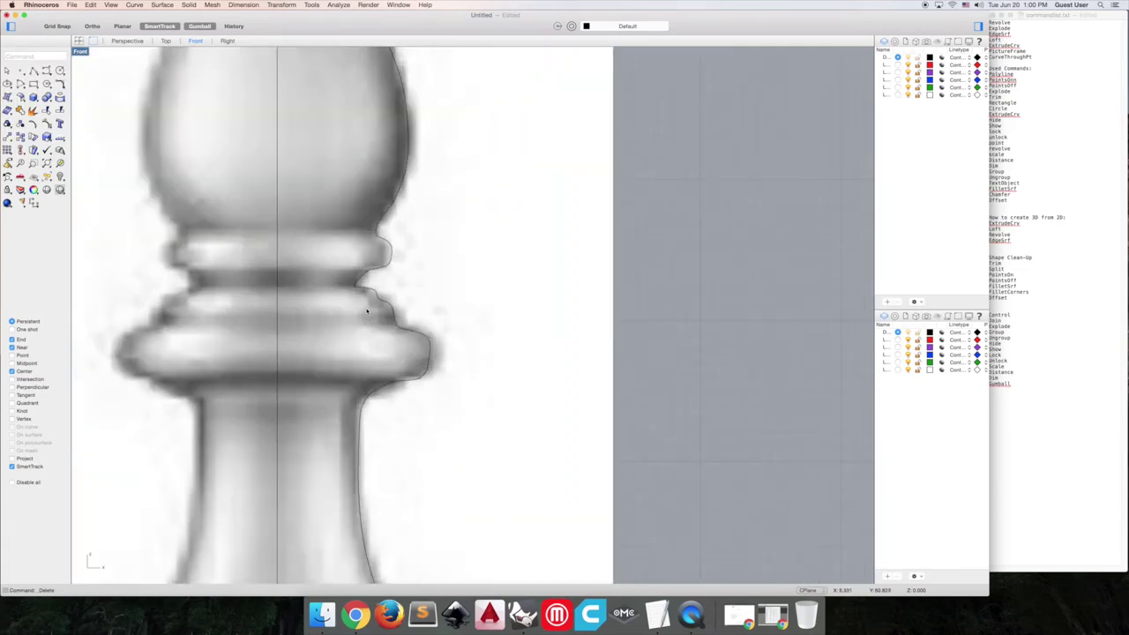
{"action": "scroll", "coordinate": [365, 311], "scroll_direction": "down", "scroll_amount": 8}
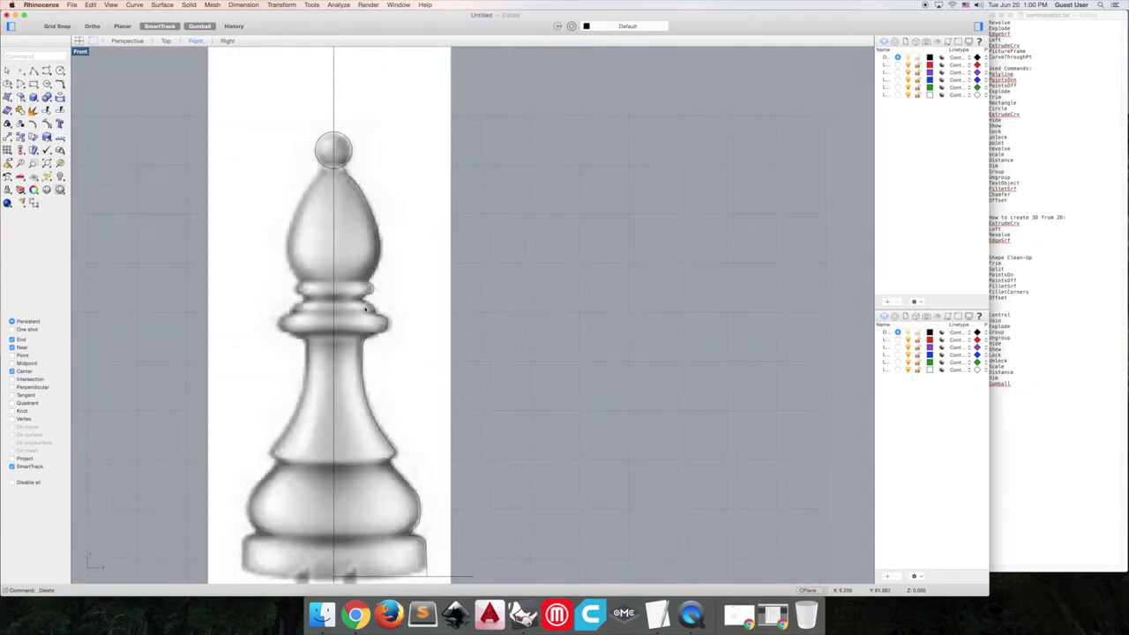
{"action": "scroll", "coordinate": [365, 309], "scroll_direction": "down", "scroll_amount": 2}
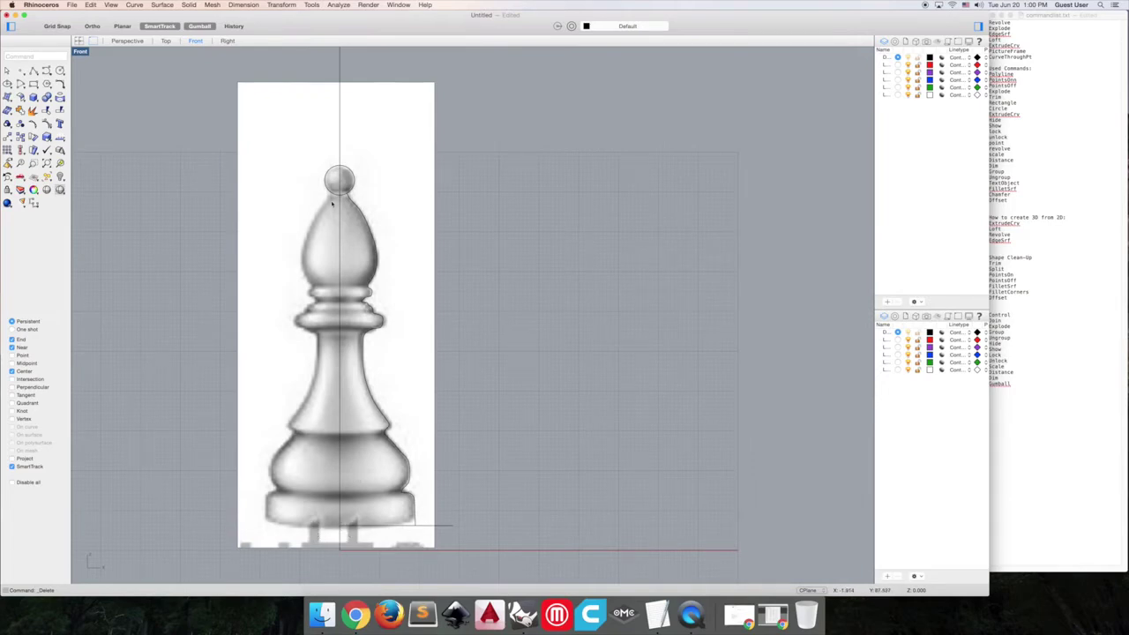
{"action": "scroll", "coordinate": [342, 203], "scroll_direction": "up", "scroll_amount": 4}
{"action": "scroll", "coordinate": [349, 220], "scroll_direction": "down", "scroll_amount": 8}
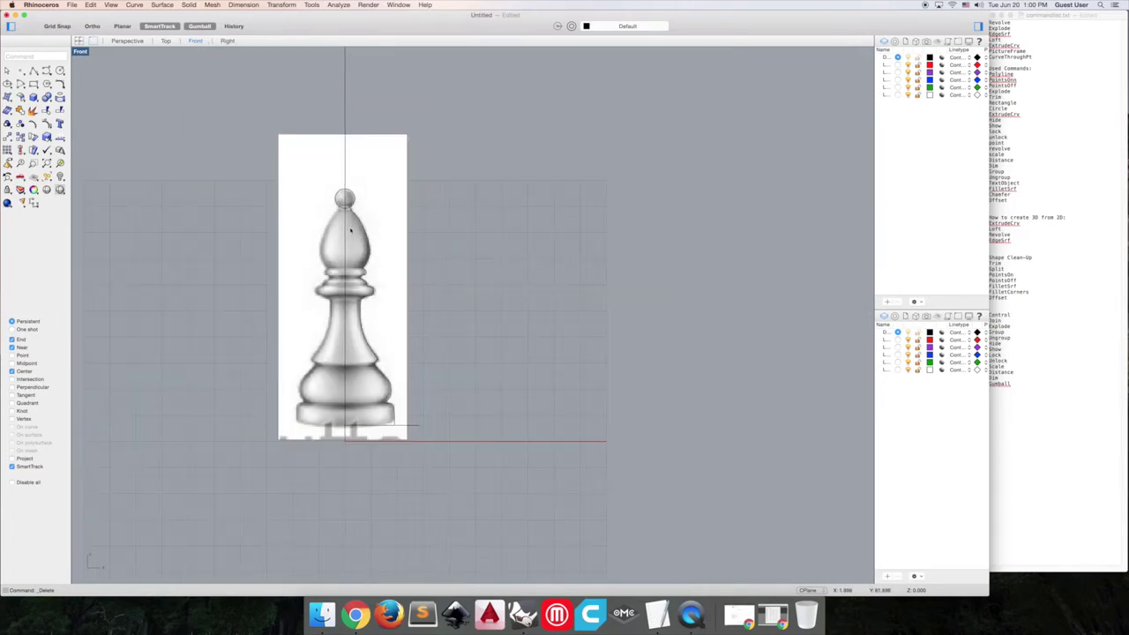
{"action": "key", "text": "super+a"}
{"action": "type", "text": "tr"}
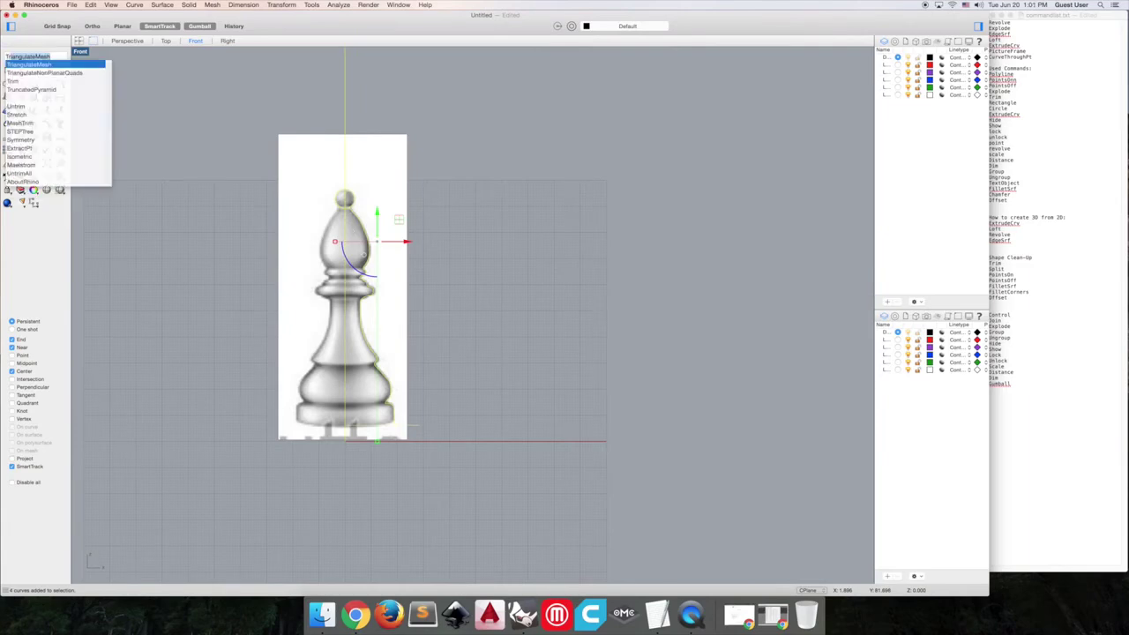
{"action": "type", "text": "im"}
{"action": "key", "text": "Return"}
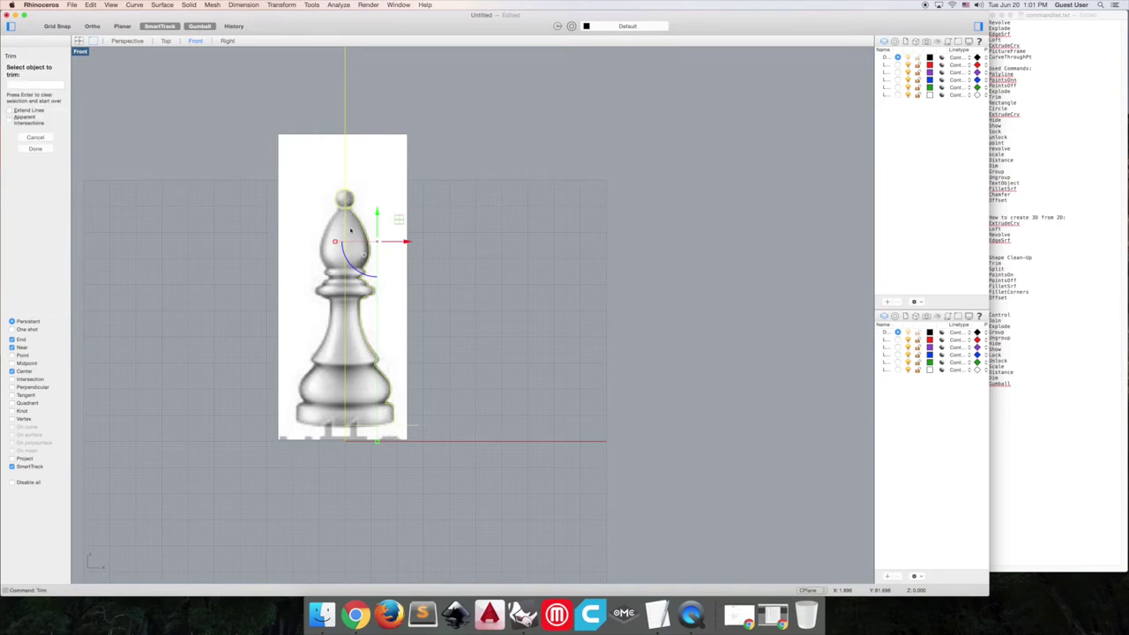
{"action": "scroll", "coordinate": [415, 379], "scroll_direction": "up", "scroll_amount": 5}
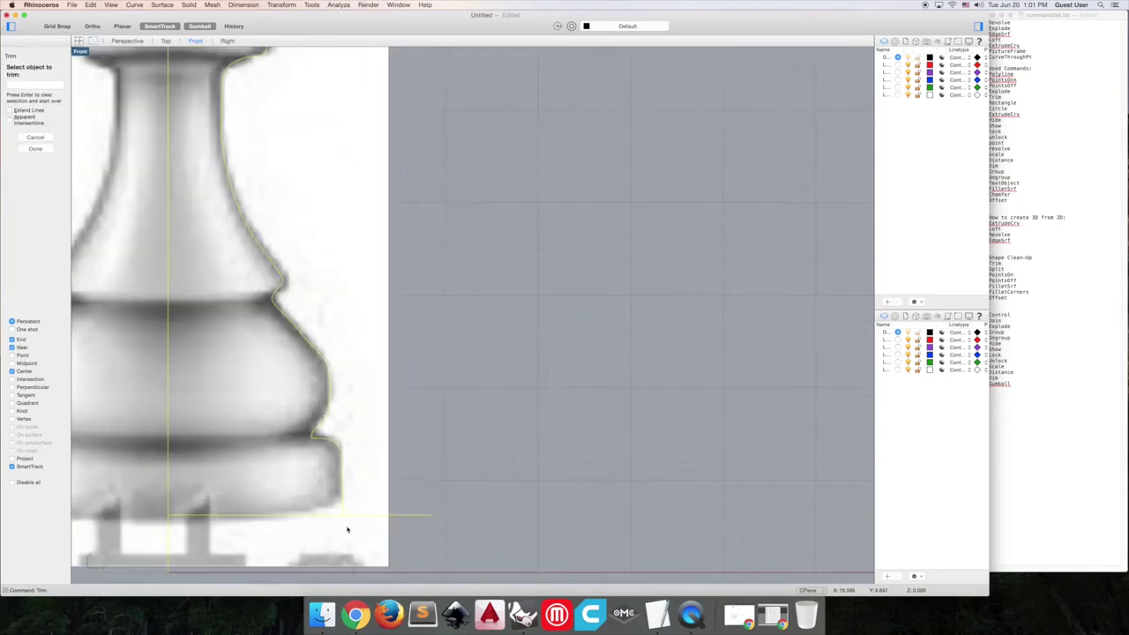
{"action": "left_click", "coordinate": [349, 517]}
- Trim away the unneeded portions of the ball circle at the bishop's top, leaving its right-hand arc, and finish the trim
{"action": "scroll", "coordinate": [303, 463], "scroll_direction": "down", "scroll_amount": 6}
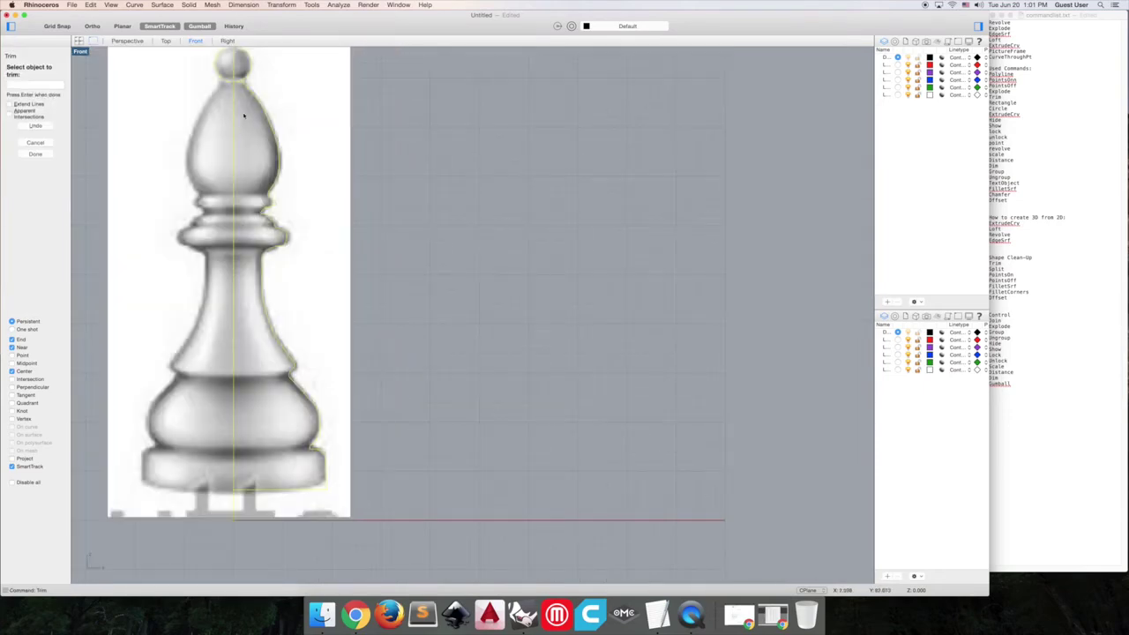
{"action": "right_click_drag", "start_coordinate": [244, 120], "coordinate": [278, 268]}
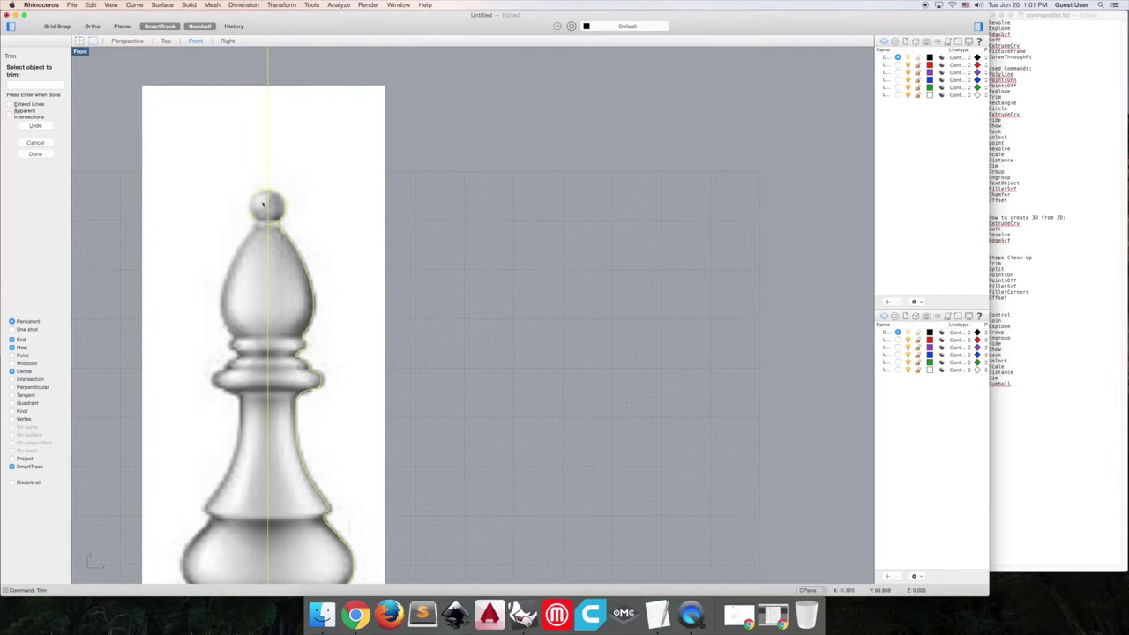
{"action": "scroll", "coordinate": [262, 205], "scroll_direction": "up", "scroll_amount": 3}
{"action": "scroll", "coordinate": [276, 240], "scroll_direction": "down", "scroll_amount": 2}
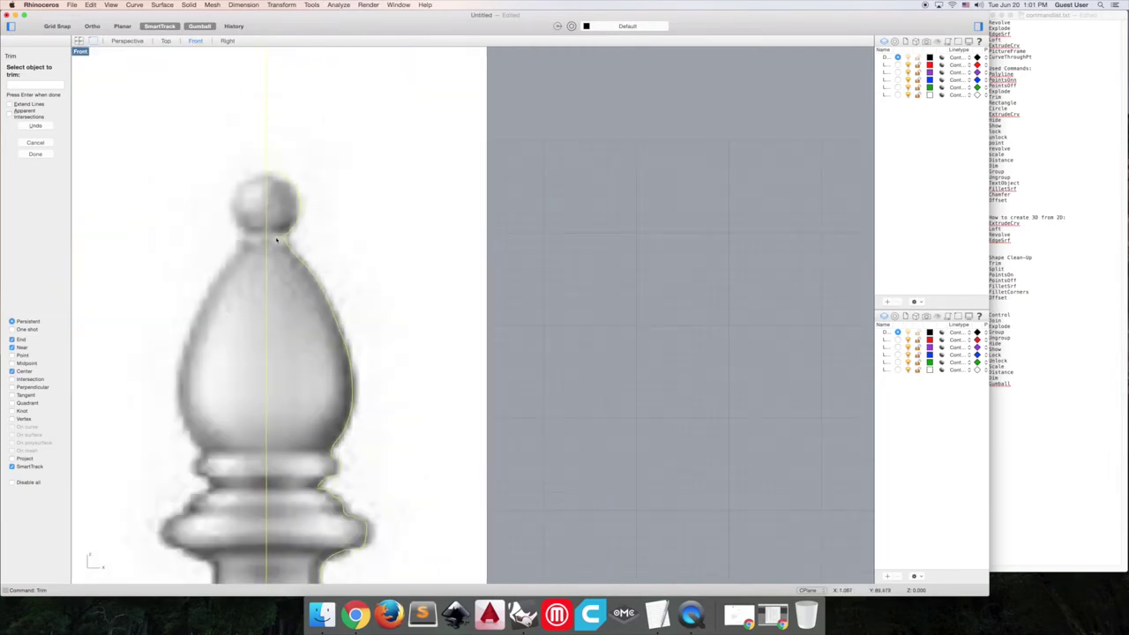
{"action": "scroll", "coordinate": [276, 239], "scroll_direction": "up", "scroll_amount": 2}
{"action": "scroll", "coordinate": [276, 240], "scroll_direction": "down", "scroll_amount": 5}
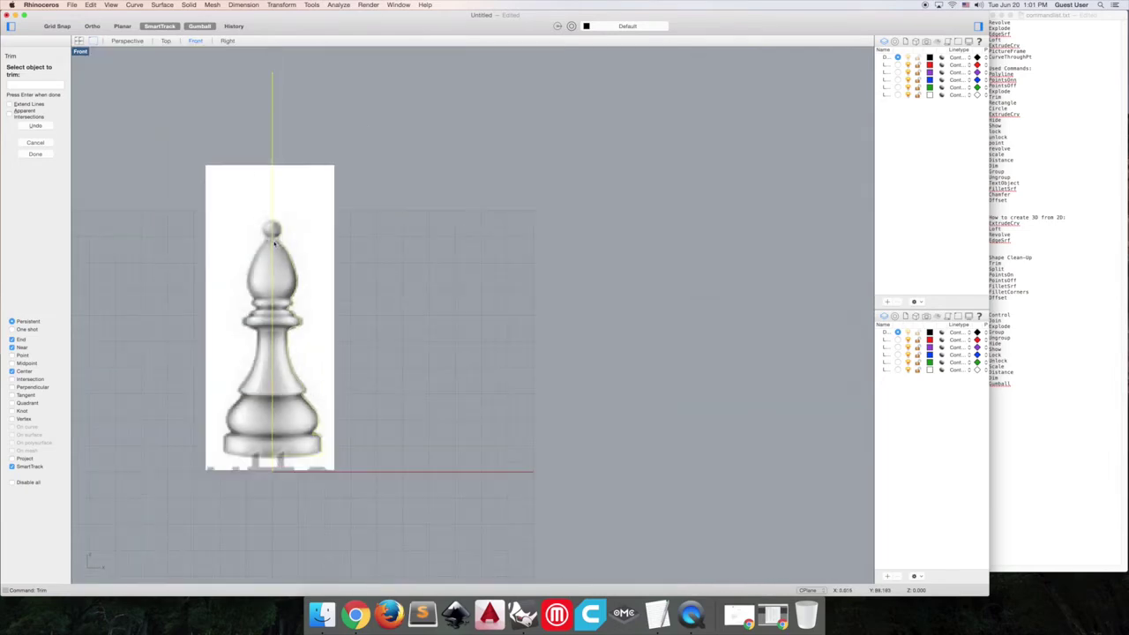
{"action": "key", "text": "Return"}
- Check the traced outline along the bishop and delete the vertical centre line
{"action": "scroll", "coordinate": [285, 287], "scroll_direction": "up", "scroll_amount": 10}
{"action": "scroll", "coordinate": [292, 256], "scroll_direction": "down", "scroll_amount": 1}
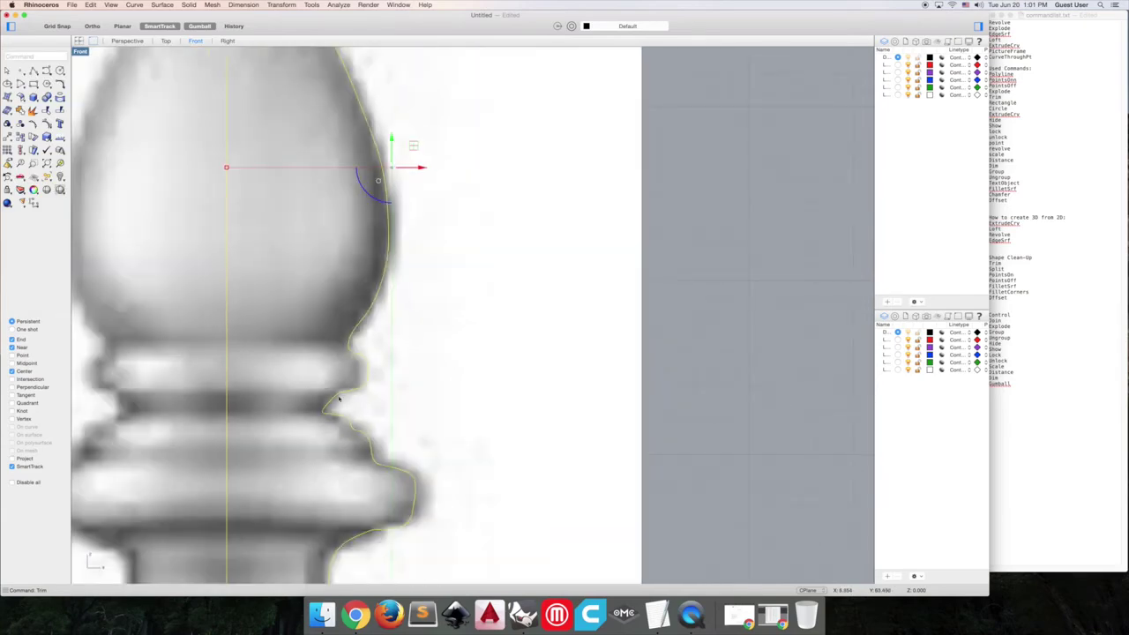
{"action": "scroll", "coordinate": [330, 423], "scroll_direction": "down", "scroll_amount": 4}
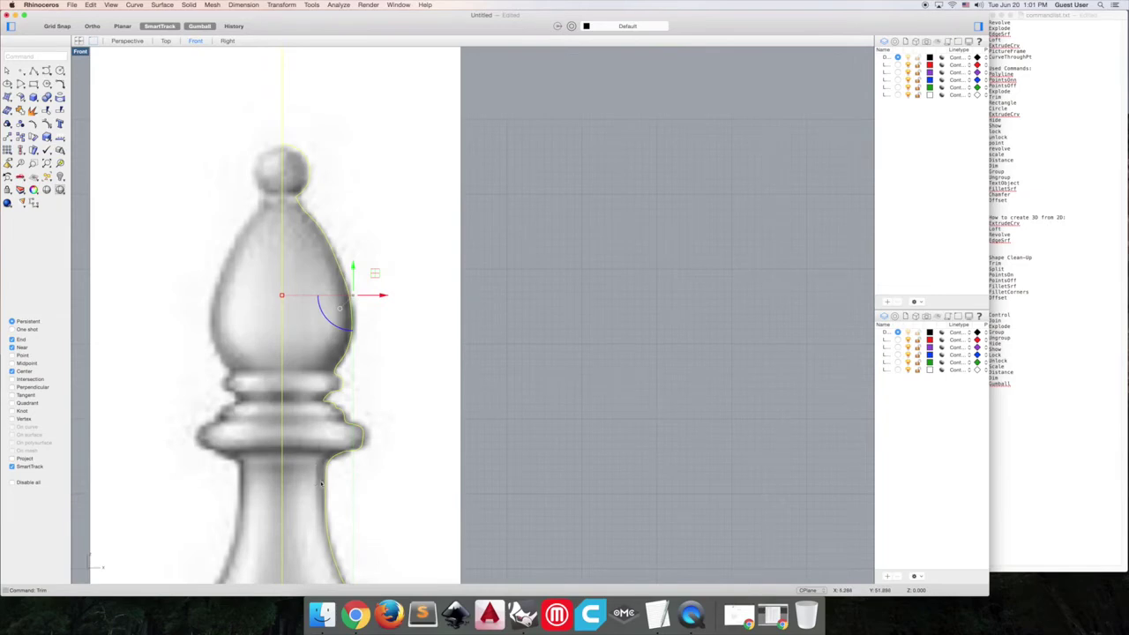
{"action": "scroll", "coordinate": [320, 481], "scroll_direction": "down", "scroll_amount": 6}
{"action": "right_click_drag", "start_coordinate": [316, 529], "coordinate": [310, 358]}
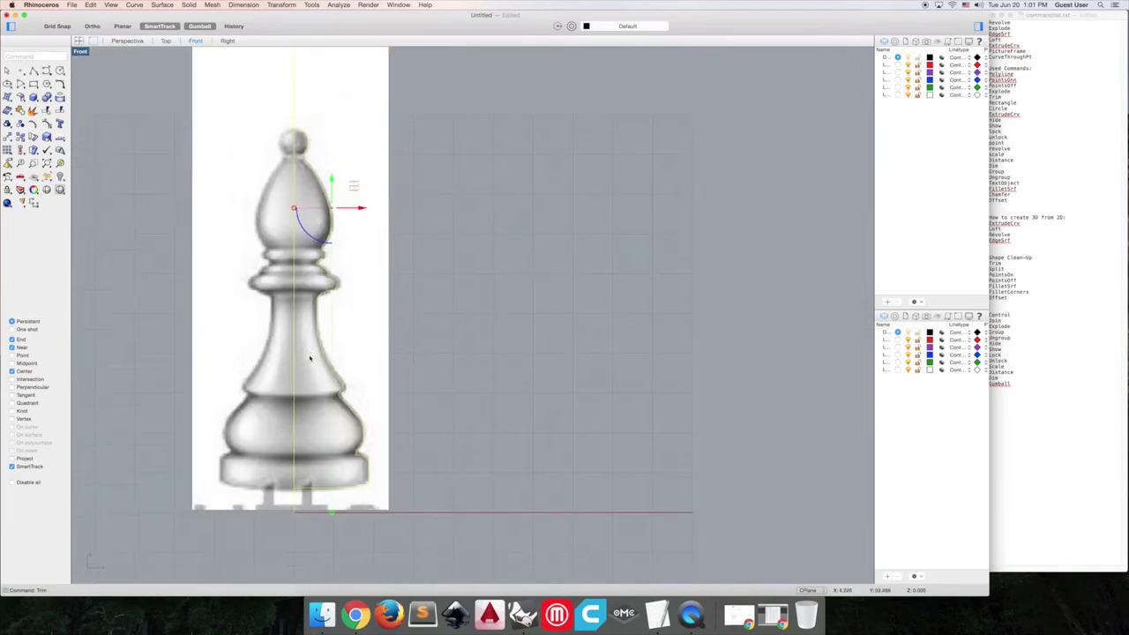
{"action": "scroll", "coordinate": [310, 357], "scroll_direction": "down", "scroll_amount": 1}
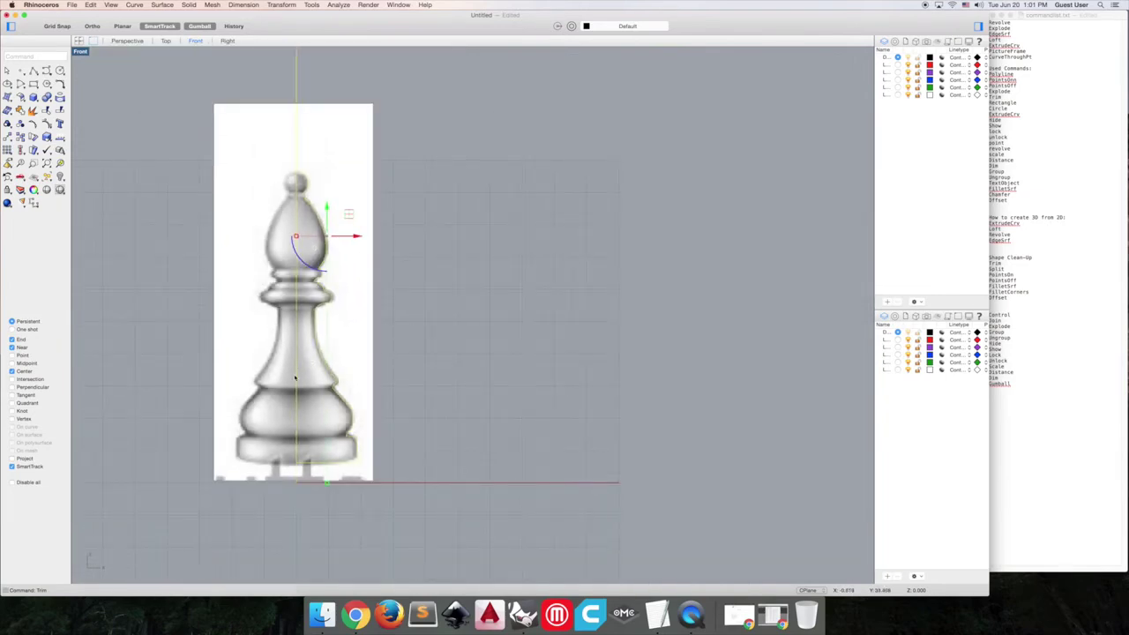
{"action": "key", "text": "Delete"}
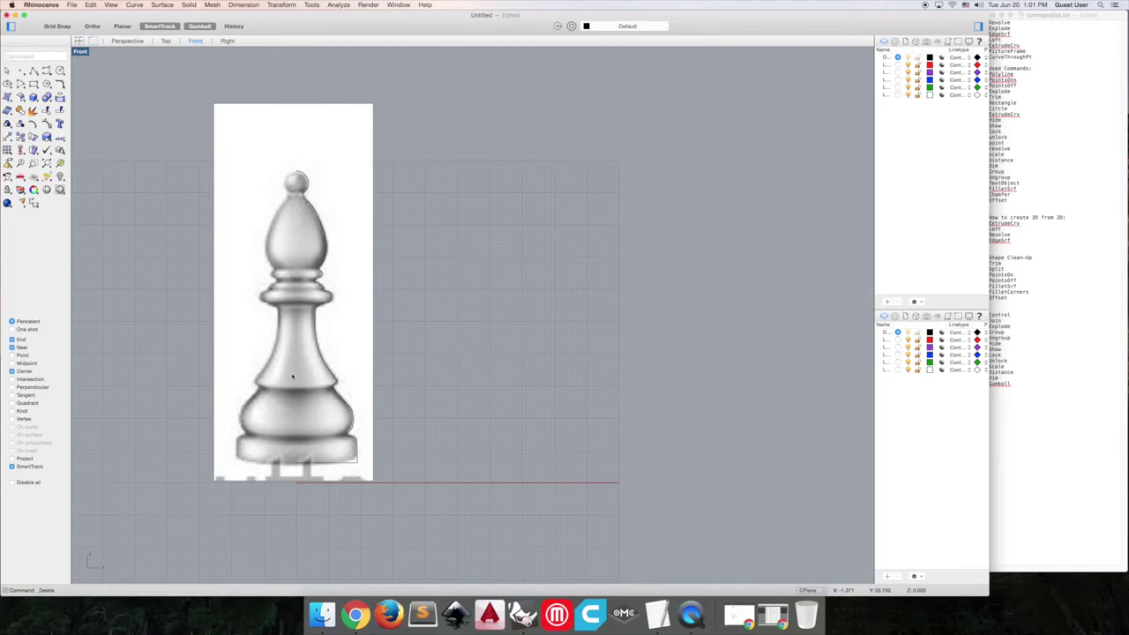
- Unlock the bishop reference picture and delete it
{"action": "type", "text": "unlock"}
{"action": "key", "text": "Return"}
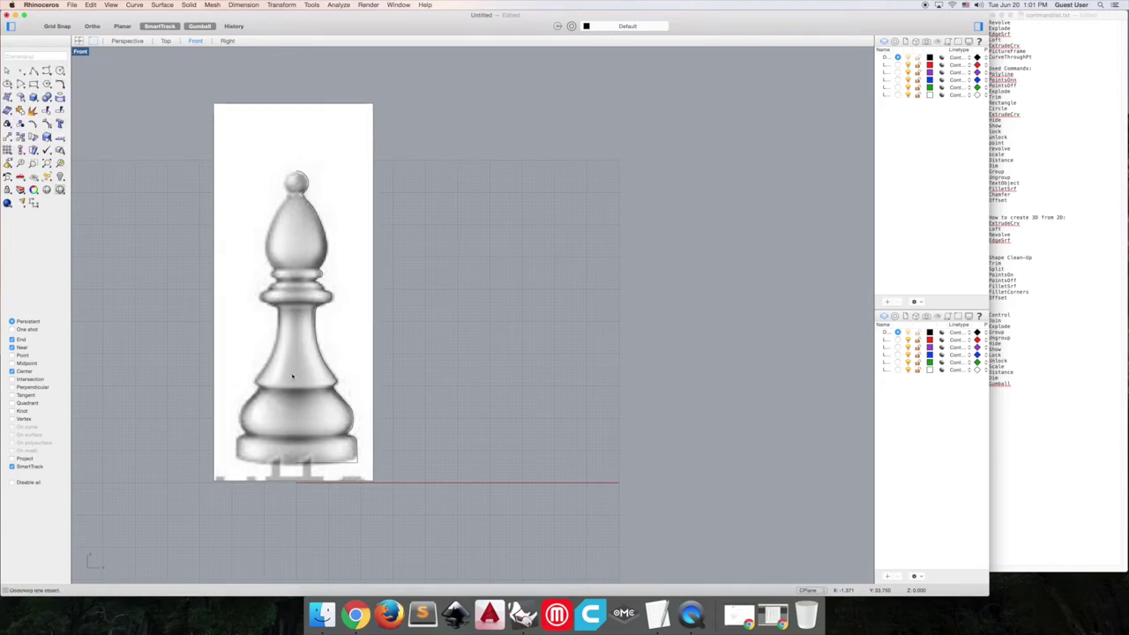
{"action": "left_click", "coordinate": [293, 377]}
{"action": "key", "text": "Delete"}
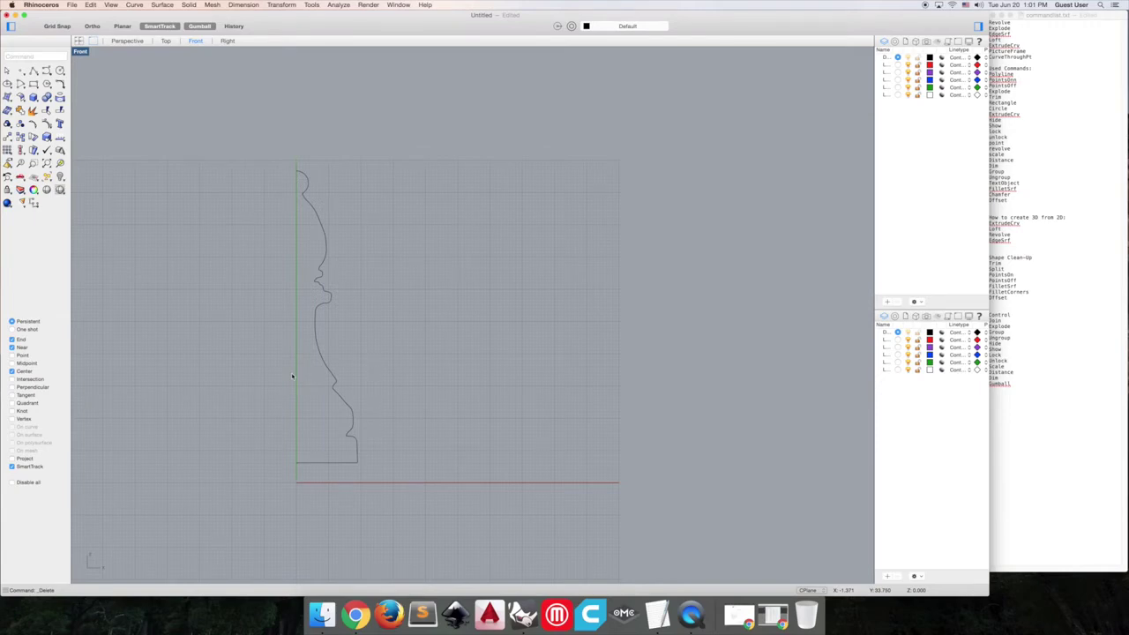
- Select all the profile curves for Revolve and set the axis from the base line's inner end to the top of the ball
{"action": "type", "text": "Rectangle"}
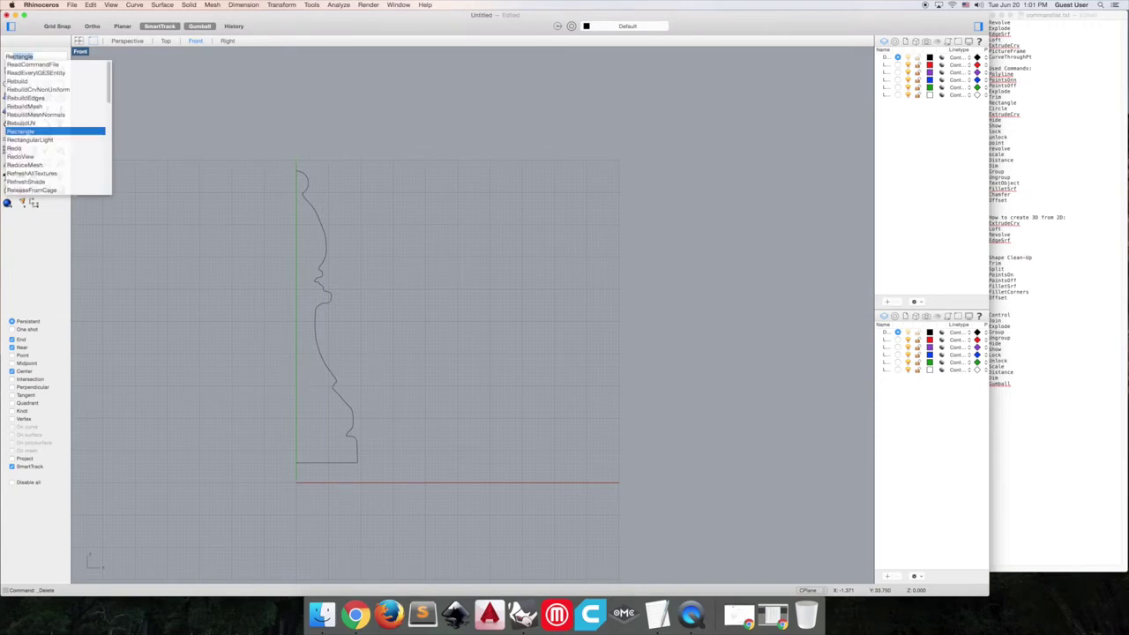
{"action": "type", "text": "v"}
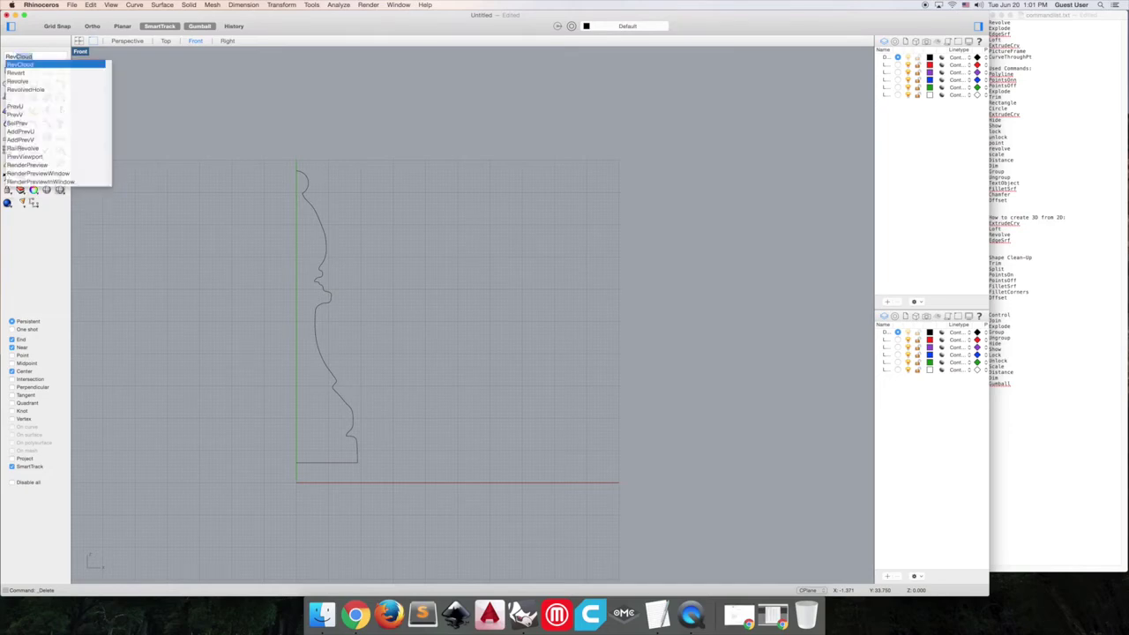
{"action": "type", "text": "olve"}
{"action": "key", "text": "Return"}
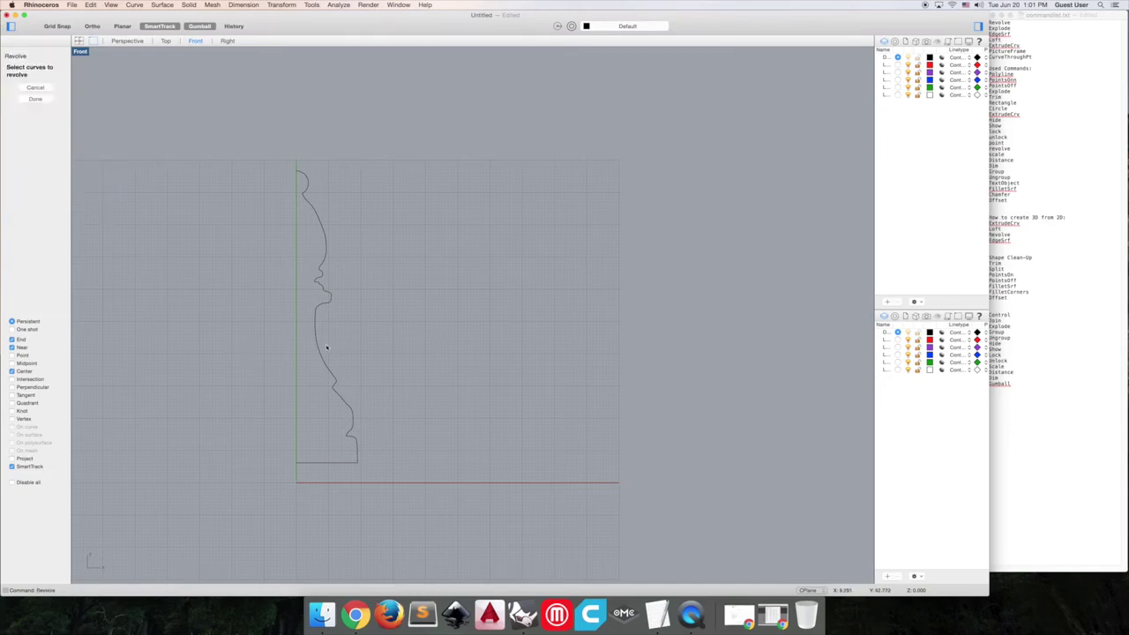
{"action": "left_click", "coordinate": [324, 362]}
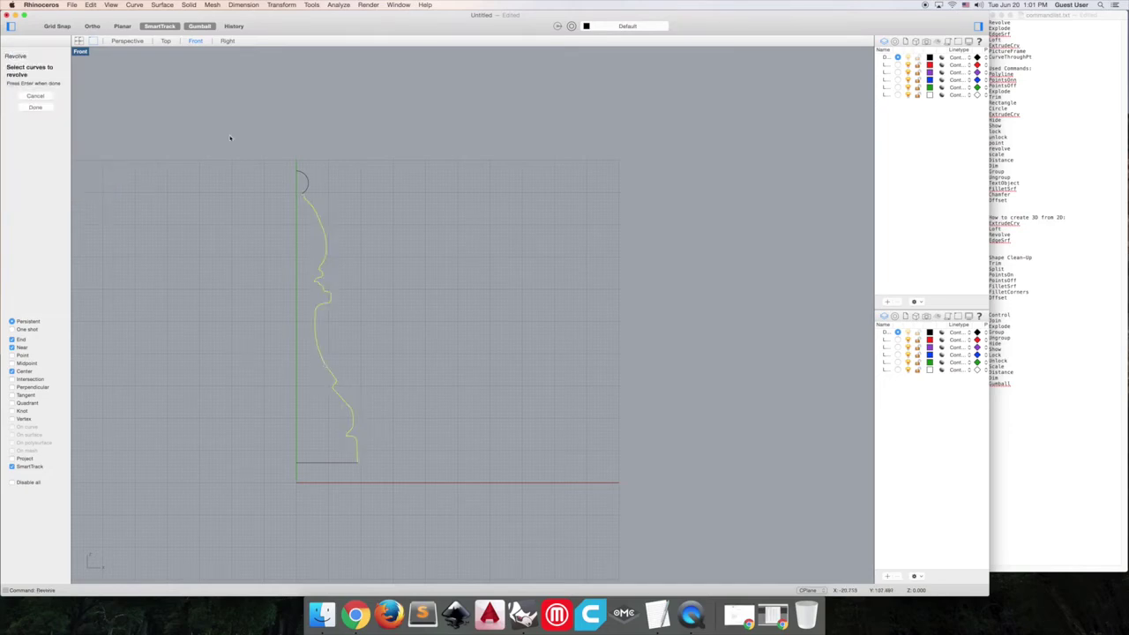
{"action": "left_click_drag", "start_coordinate": [233, 134], "coordinate": [338, 325]}
{"action": "left_click_drag", "start_coordinate": [429, 526], "coordinate": [429, 520]}
{"action": "key", "text": "Return"}
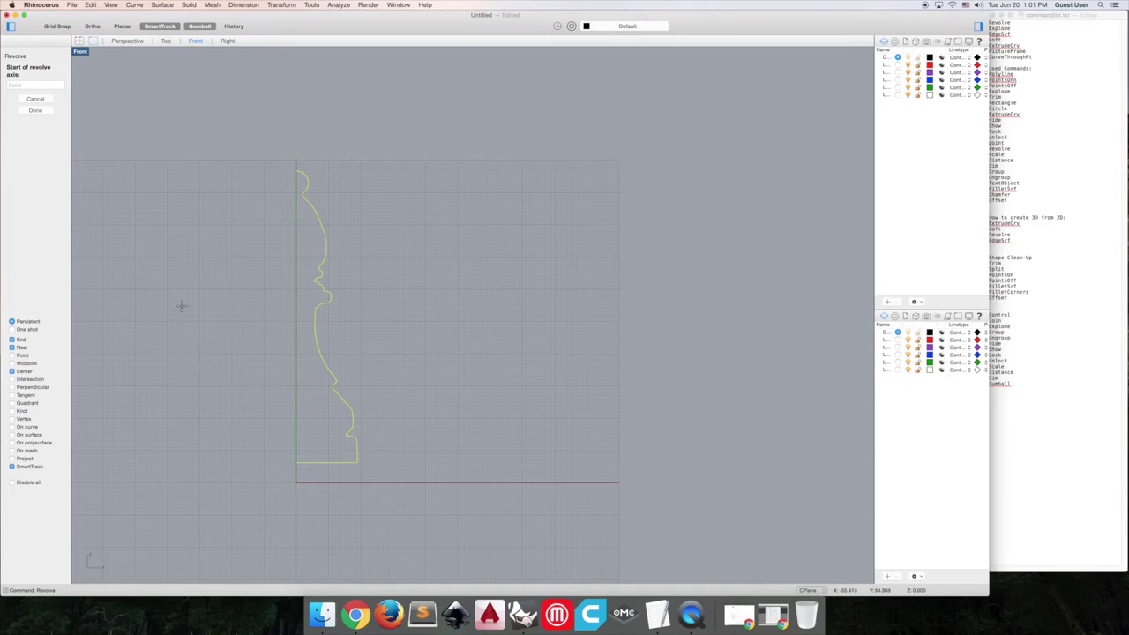
{"action": "left_click", "coordinate": [297, 461]}
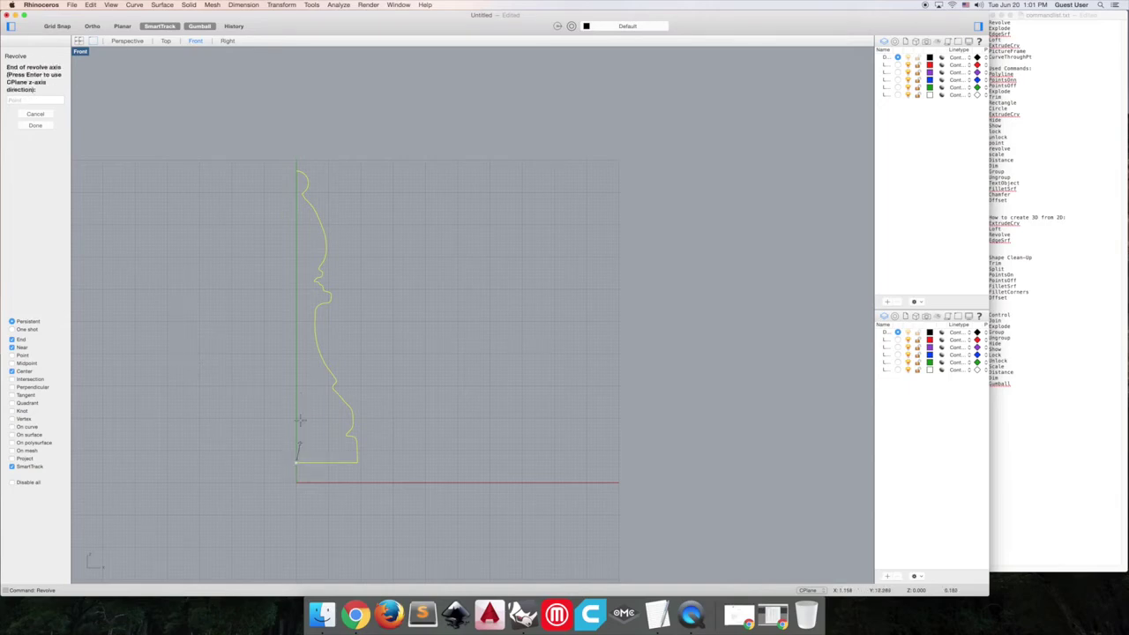
{"action": "left_click", "coordinate": [297, 170]}
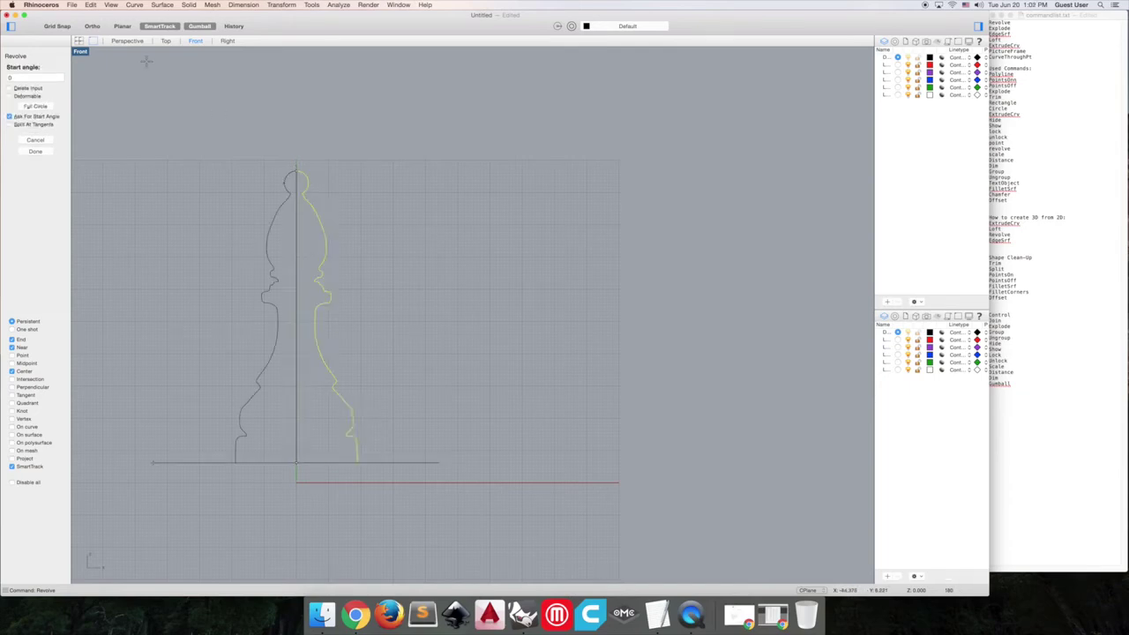
- Switch to the four-view layout, complete the revolve as a full circle, and inspect the bishop in perspective
{"action": "double_click", "coordinate": [80, 51]}
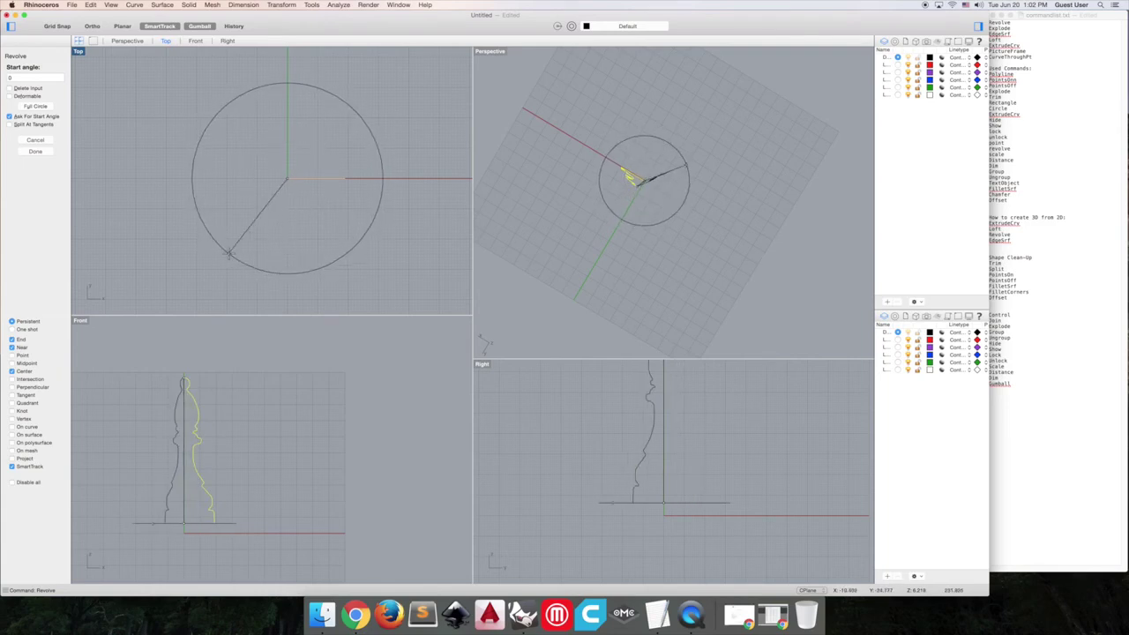
{"action": "left_click", "coordinate": [35, 107]}
{"action": "right_click_drag", "start_coordinate": [697, 258], "coordinate": [671, 239]}
{"action": "scroll", "coordinate": [656, 187], "scroll_direction": "up", "scroll_amount": 9}
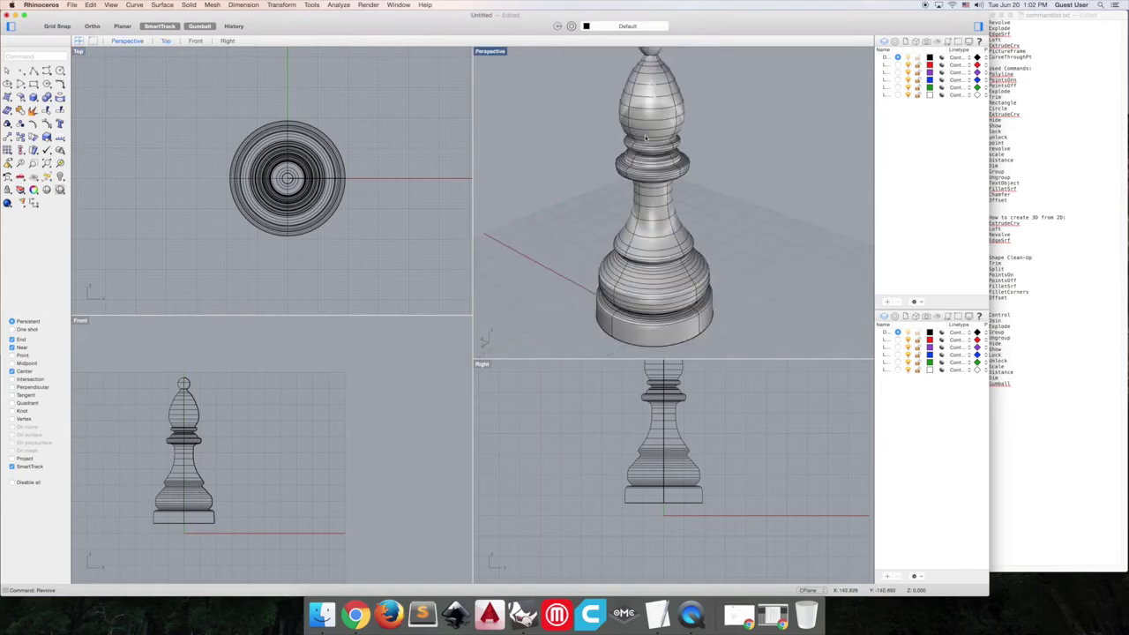
{"action": "scroll", "coordinate": [785, 308], "scroll_direction": "down", "scroll_amount": 9}
{"action": "scroll", "coordinate": [767, 297], "scroll_direction": "up", "scroll_amount": 2}
{"action": "right_click_drag", "start_coordinate": [777, 308], "coordinate": [739, 236]}
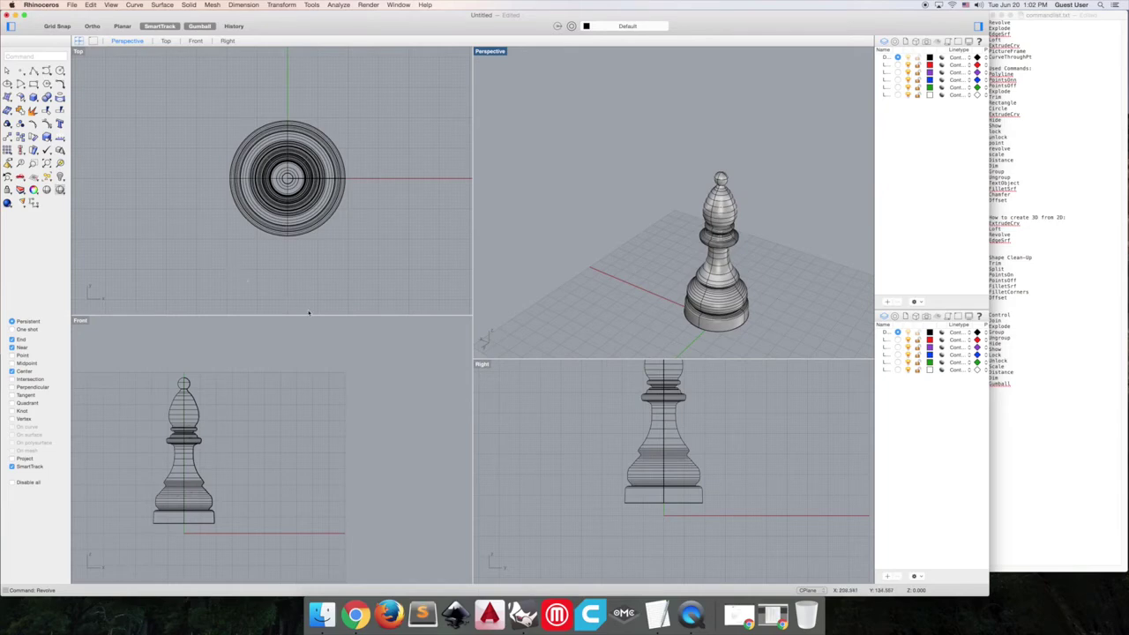
{"action": "mouse_move", "coordinate": [550, 276]}
{"action": "right_mouse_down"}
{"action": "mouse_move", "coordinate": [639, 257]}
{"action": "mouse_move", "coordinate": [610, 245]}
{"action": "mouse_move", "coordinate": [556, 255]}
{"action": "right_mouse_up"}
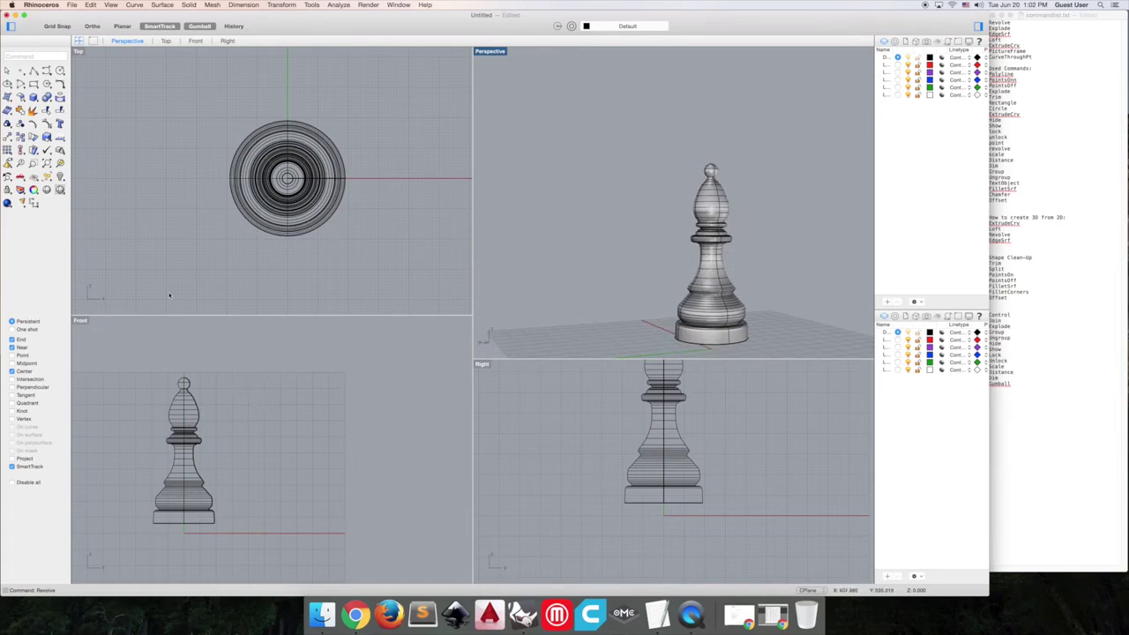
- Draw a small rectangle beside the bishop in the Top view, clear of its base
{"action": "scroll", "coordinate": [169, 296], "scroll_direction": "down", "scroll_amount": 3}
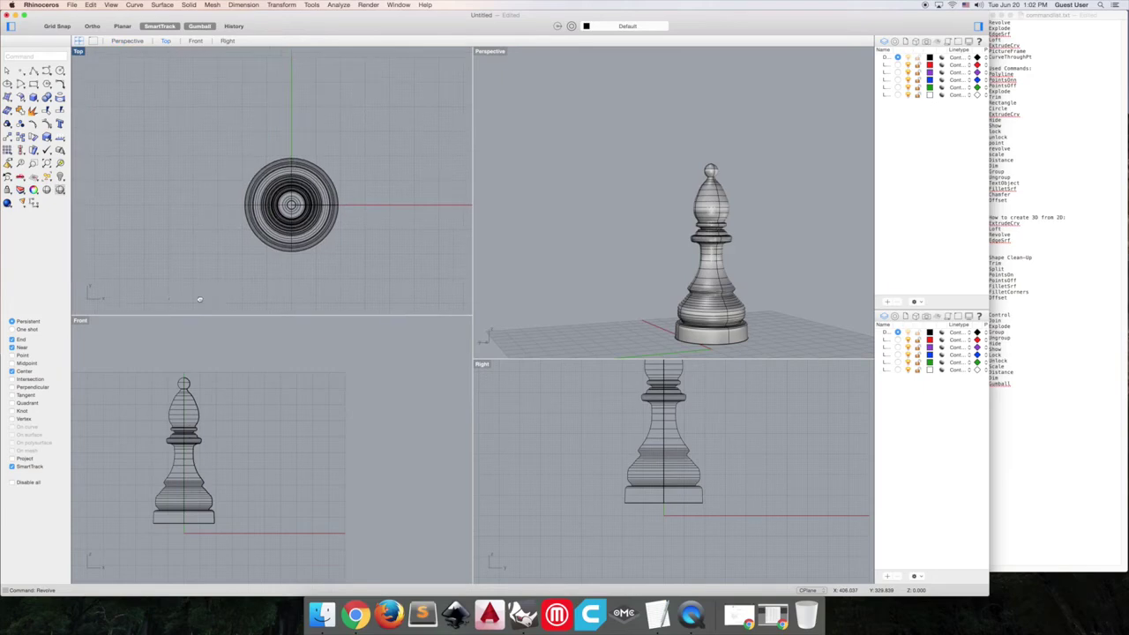
{"action": "type", "text": "rec"}
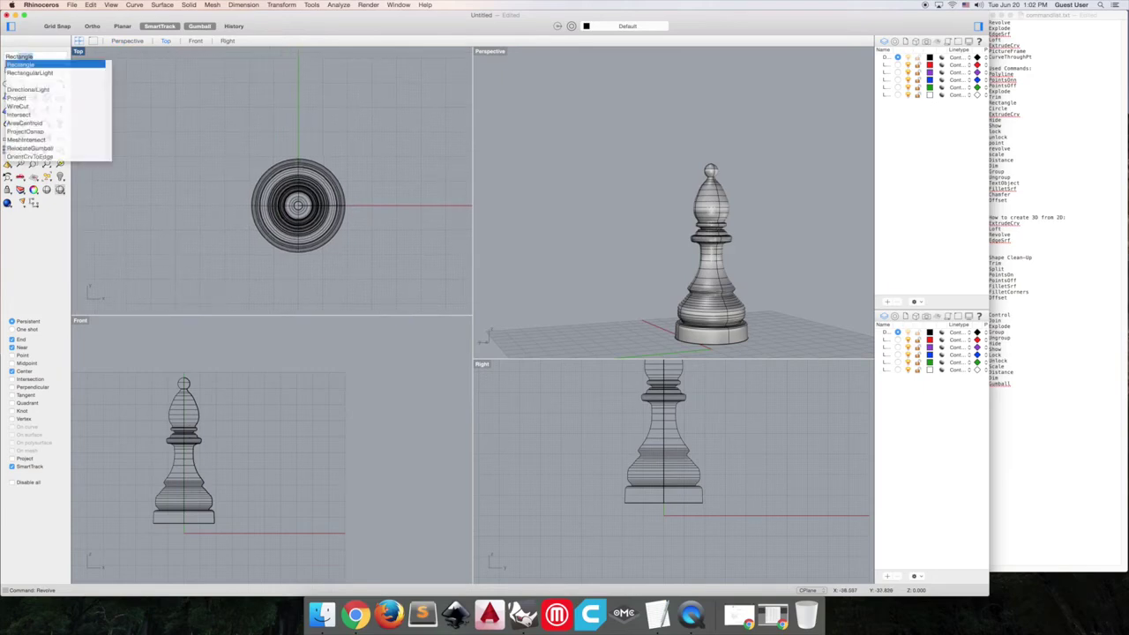
{"action": "key", "text": "Return"}
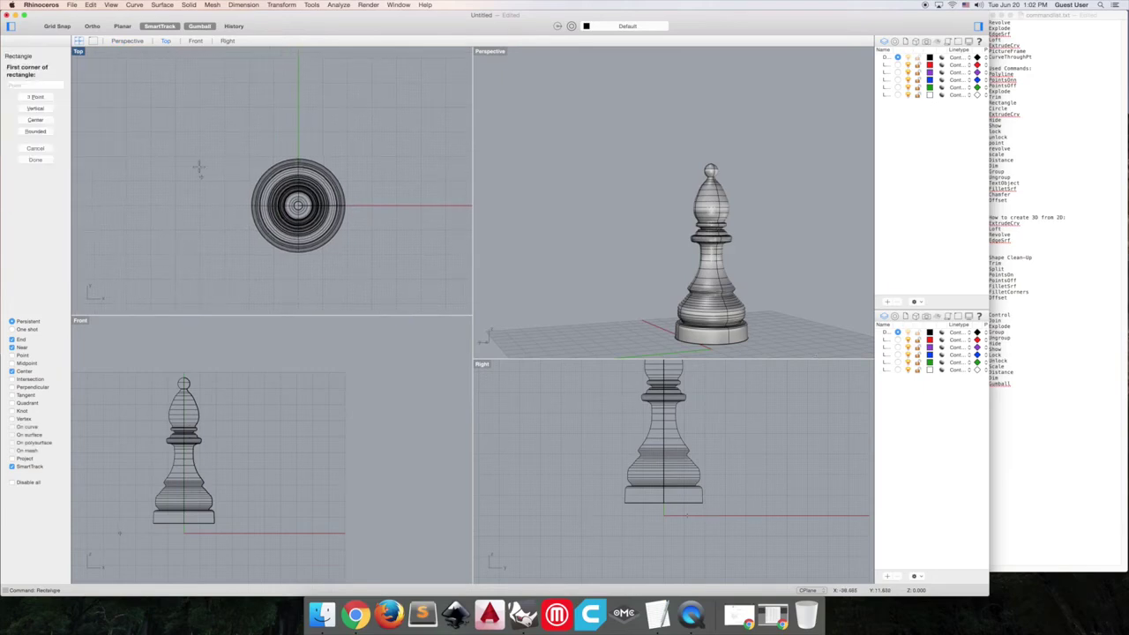
{"action": "left_click", "coordinate": [138, 121]}
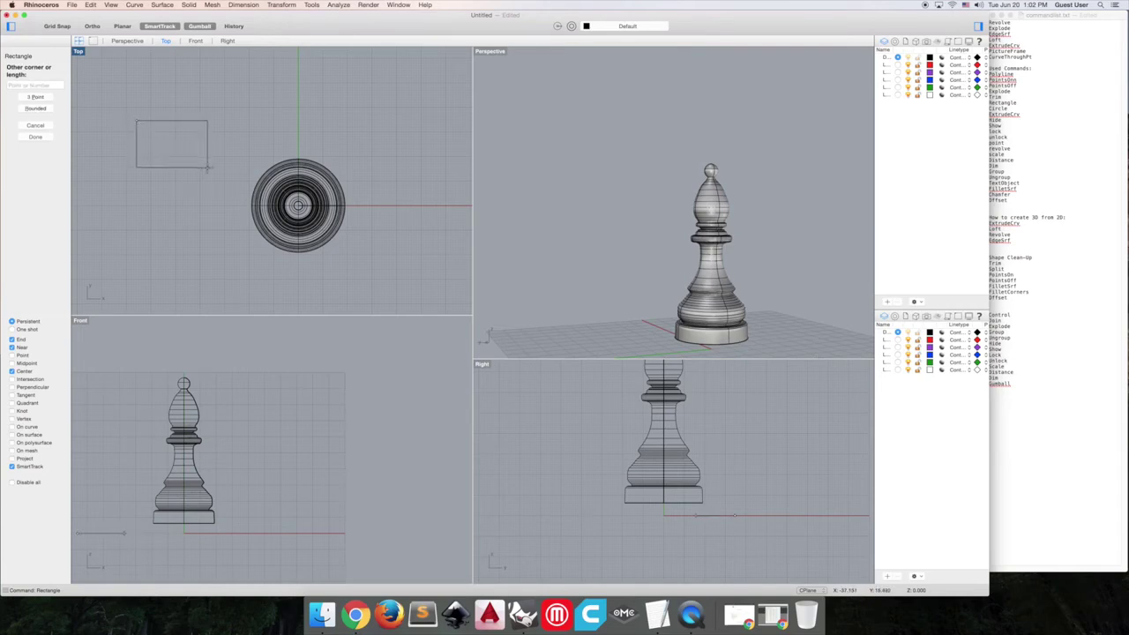
{"action": "left_click", "coordinate": [205, 168]}
{"action": "scroll", "coordinate": [205, 184], "scroll_direction": "down", "scroll_amount": 1}
{"action": "scroll", "coordinate": [204, 184], "scroll_direction": "up", "scroll_amount": 2}
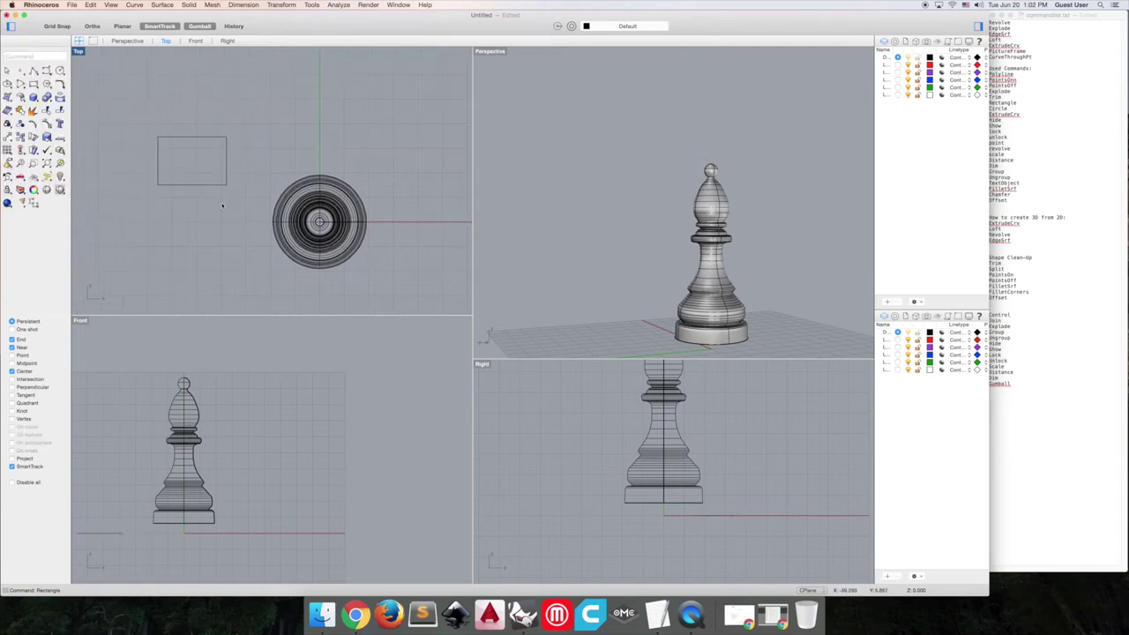
- Extrude the rectangle upward with ExtrudeCrv into a thin solid box about 5 units high
{"action": "left_click", "coordinate": [213, 186]}
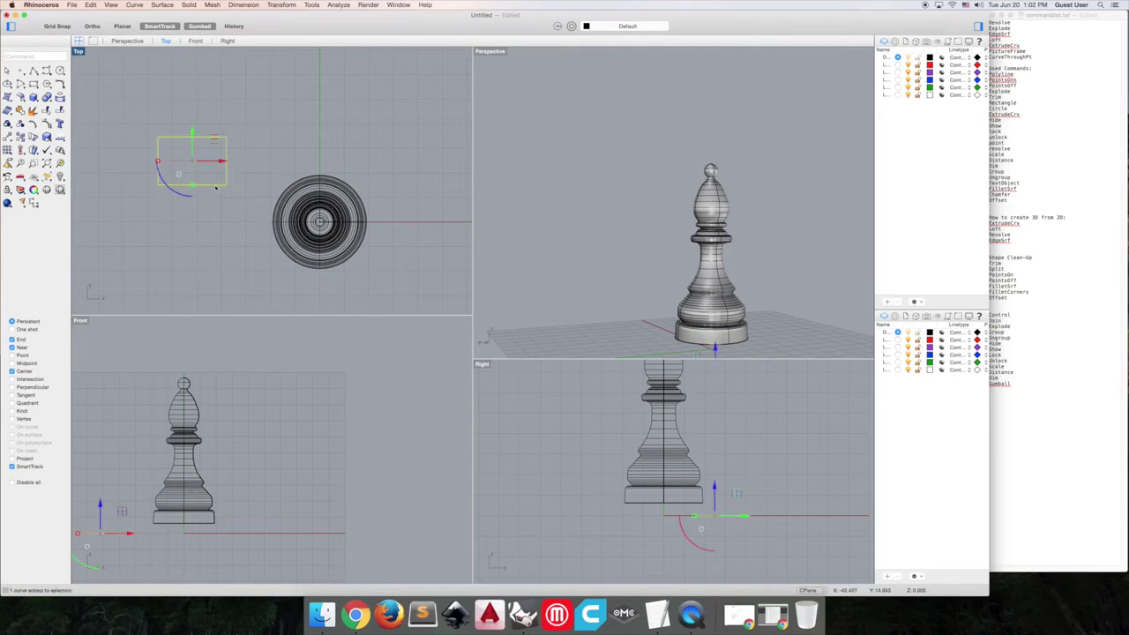
{"action": "type", "text": "Ex"}
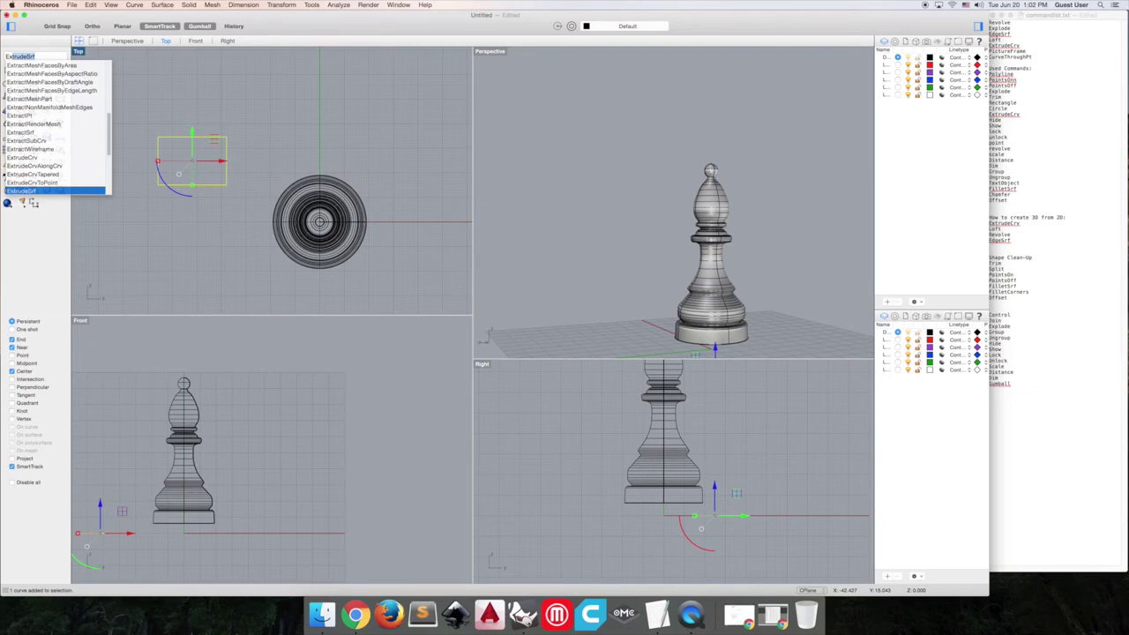
{"action": "type", "text": "t"}
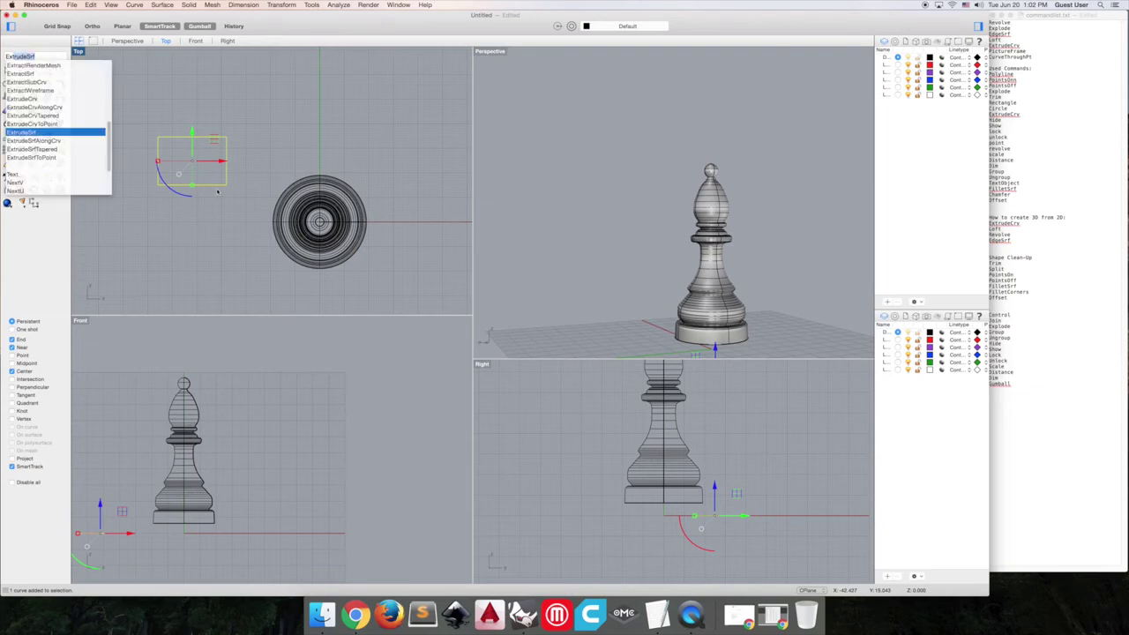
{"action": "left_click", "coordinate": [27, 99]}
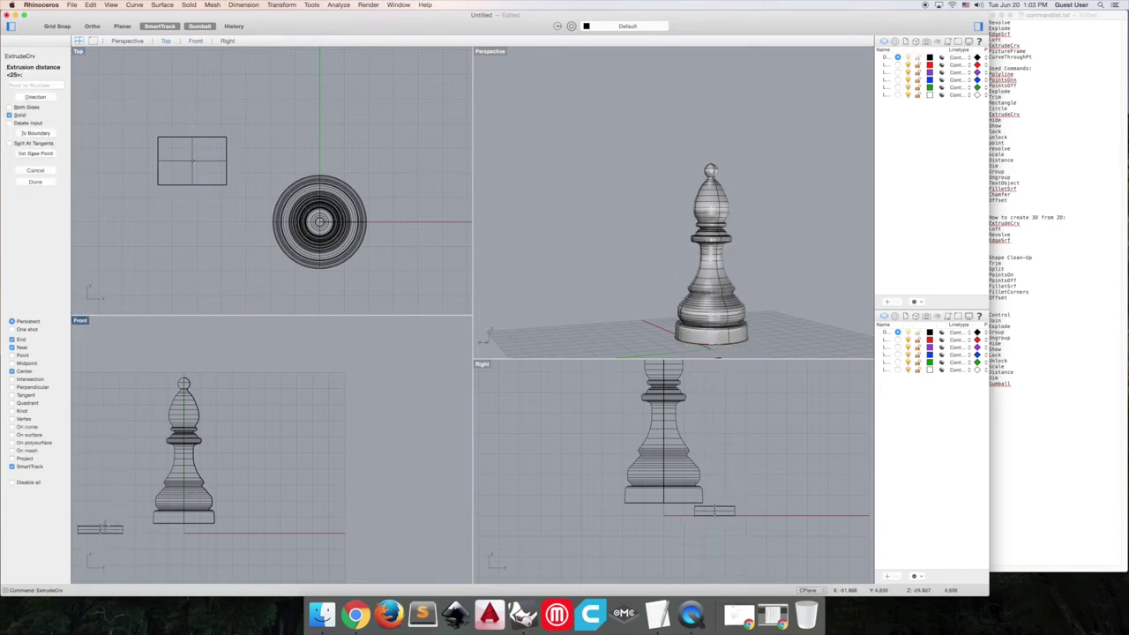
{"action": "left_click", "coordinate": [105, 528]}
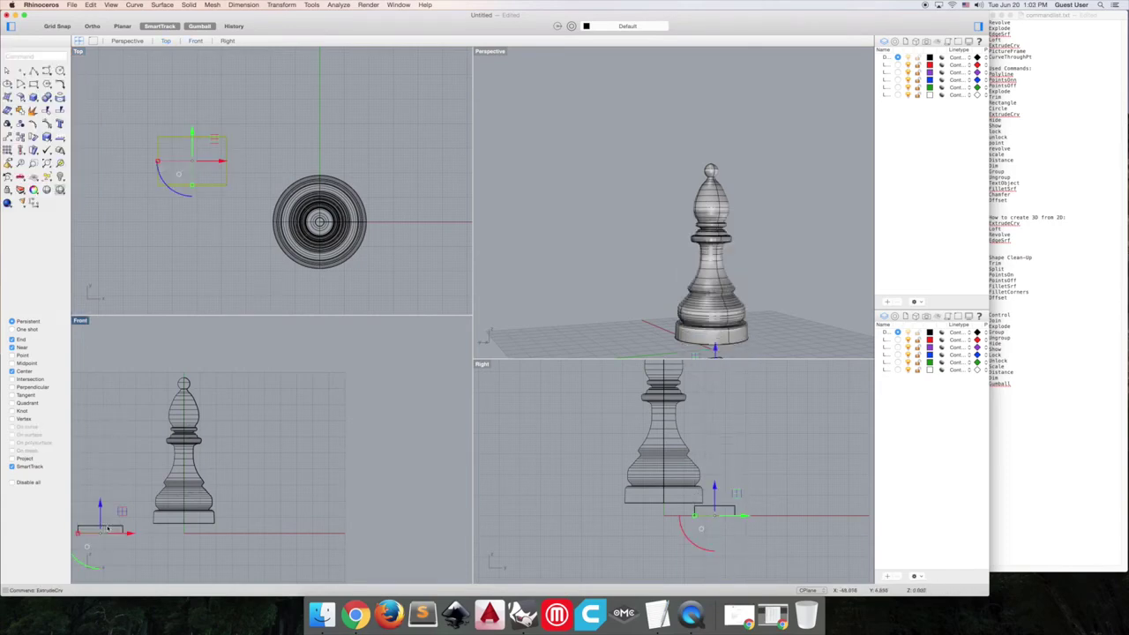
- Angle the box into the side of the bishop's head in the Front view and centre it on the piece in the Right view
{"action": "left_click_drag", "start_coordinate": [107, 527], "coordinate": [194, 448]}
{"action": "scroll", "coordinate": [186, 411], "scroll_direction": "up", "scroll_amount": 3}
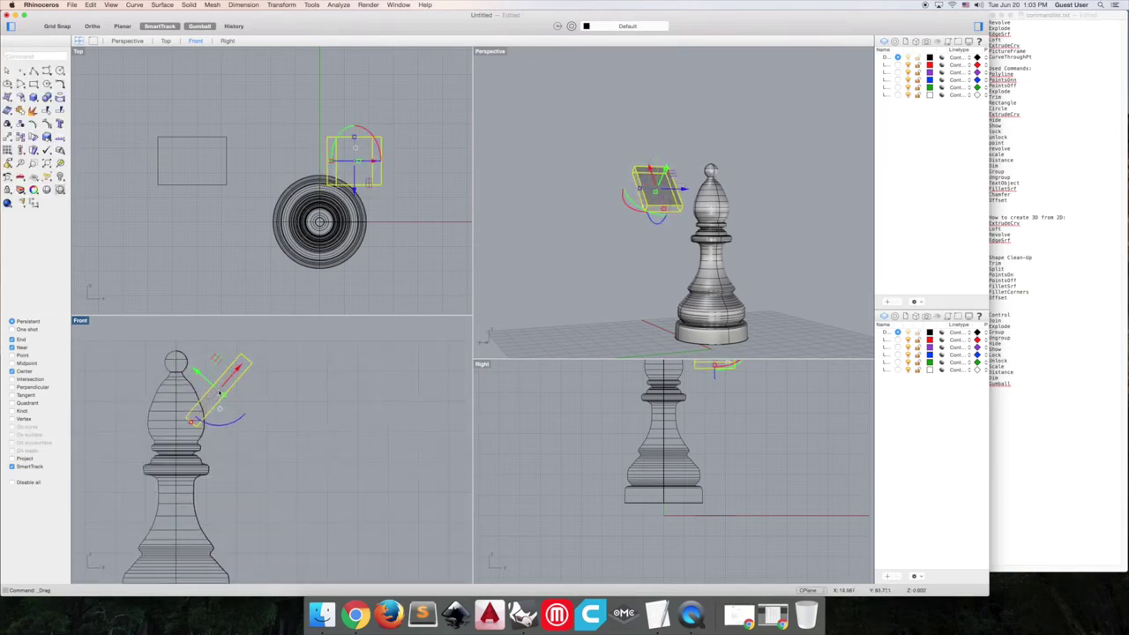
{"action": "mouse_move", "coordinate": [220, 391]}
{"action": "left_mouse_down"}
{"action": "mouse_move", "coordinate": [203, 378]}
{"action": "mouse_move", "coordinate": [209, 386]}
{"action": "left_mouse_up"}
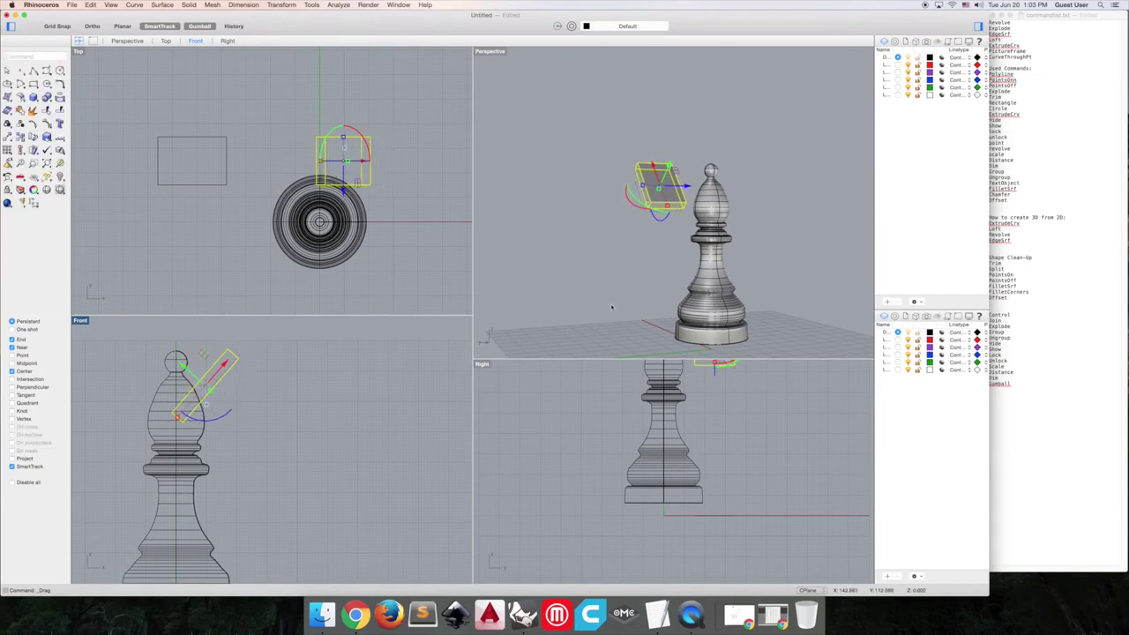
{"action": "scroll", "coordinate": [661, 423], "scroll_direction": "down", "scroll_amount": 5}
{"action": "scroll", "coordinate": [697, 405], "scroll_direction": "up", "scroll_amount": 5}
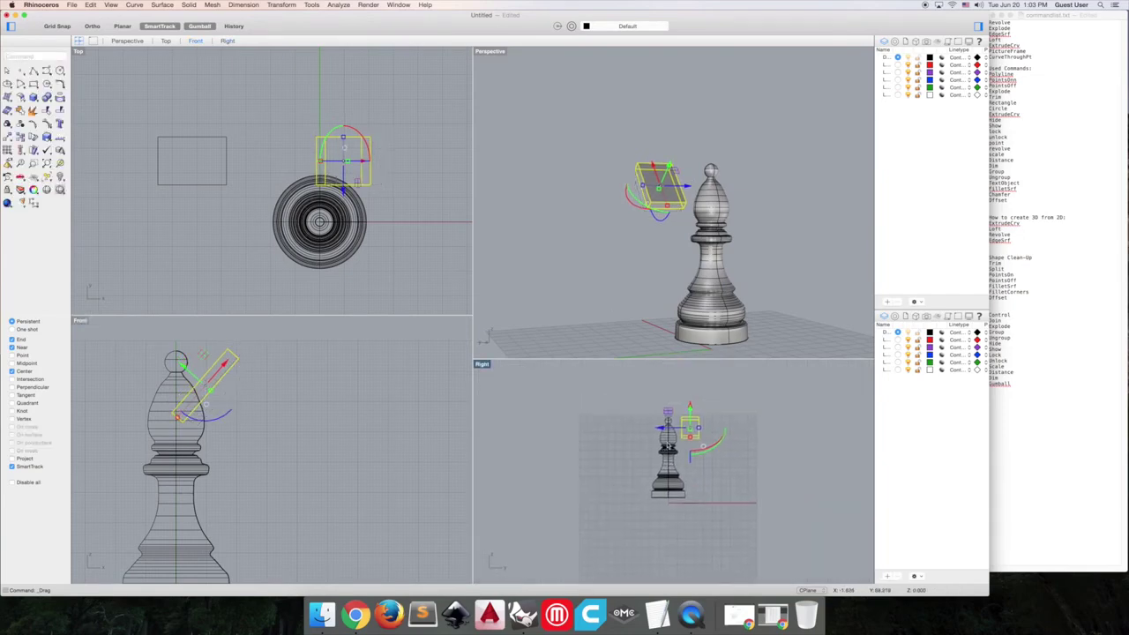
{"action": "left_click_drag", "start_coordinate": [740, 412], "coordinate": [647, 423]}
- Split the bishop's body surface with Split, using the angled box as the cutting object
{"action": "left_click", "coordinate": [623, 260]}
{"action": "right_click_drag", "start_coordinate": [622, 260], "coordinate": [652, 272]}
{"action": "left_click", "coordinate": [652, 272]}
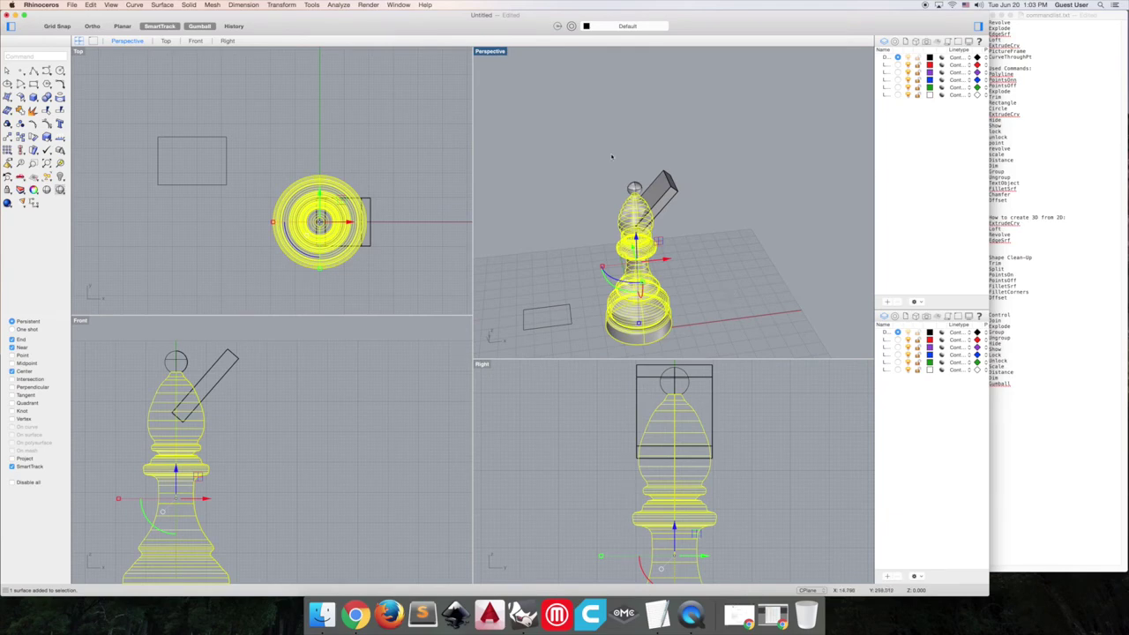
{"action": "right_click_drag", "start_coordinate": [651, 272], "coordinate": [745, 285]}
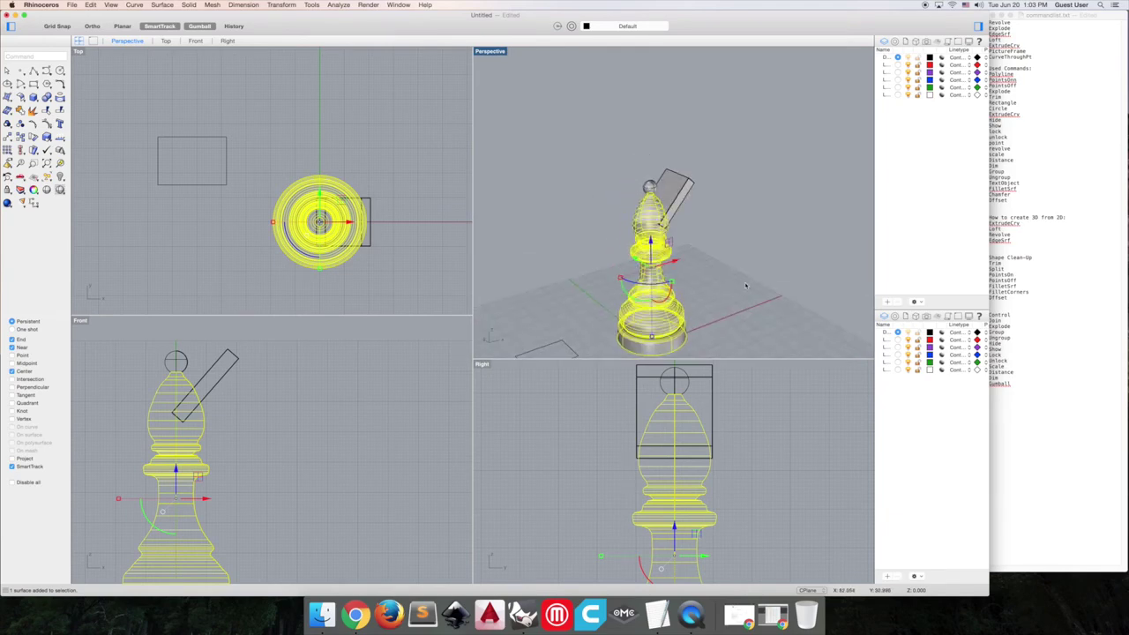
{"action": "type", "text": "split"}
{"action": "key", "text": "Return"}
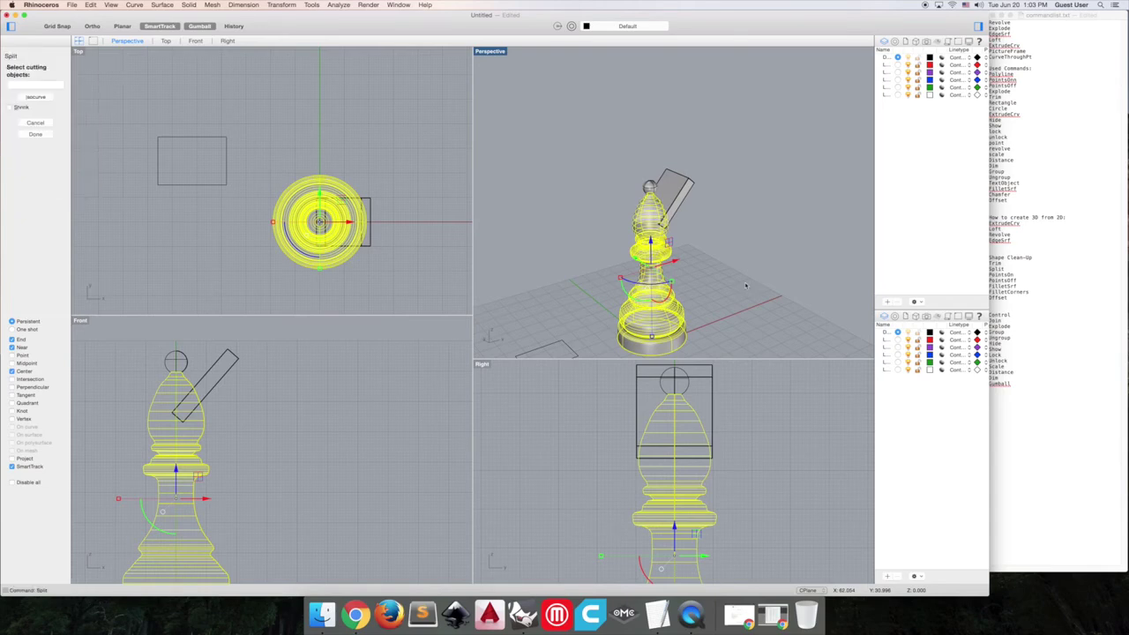
{"action": "right_click_drag", "start_coordinate": [737, 279], "coordinate": [660, 201]}
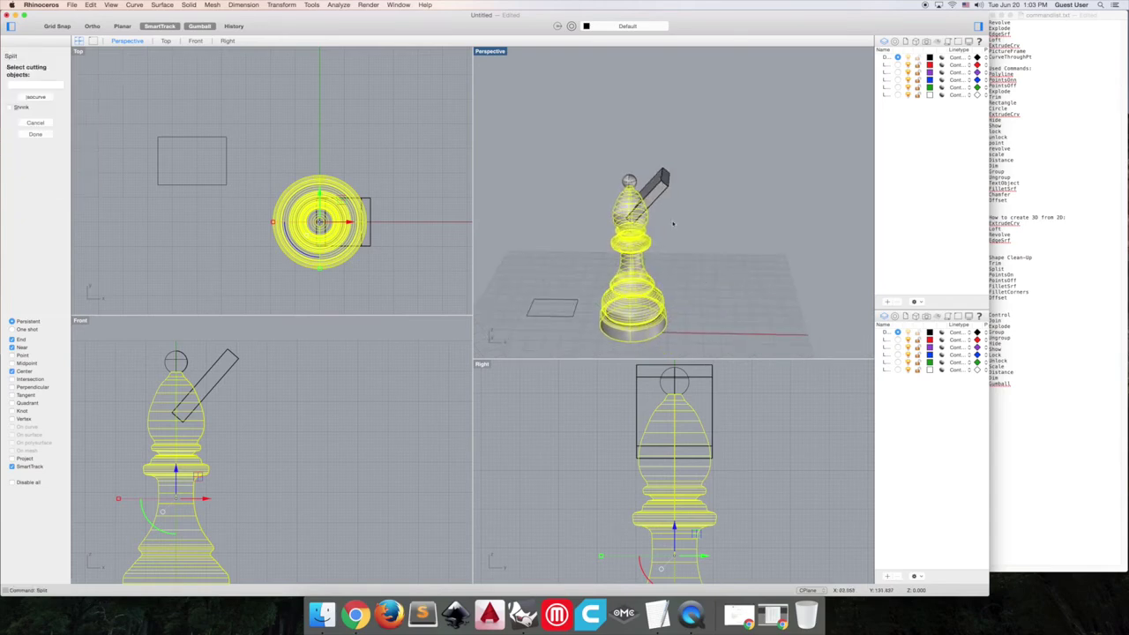
{"action": "left_click", "coordinate": [657, 198]}
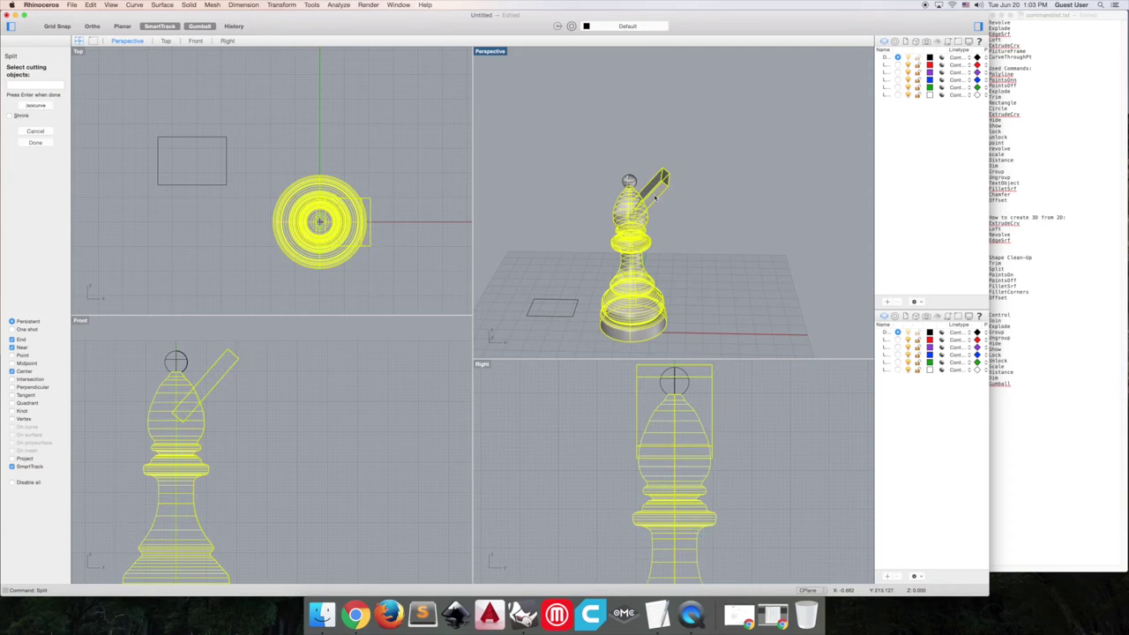
{"action": "key", "text": "Return"}
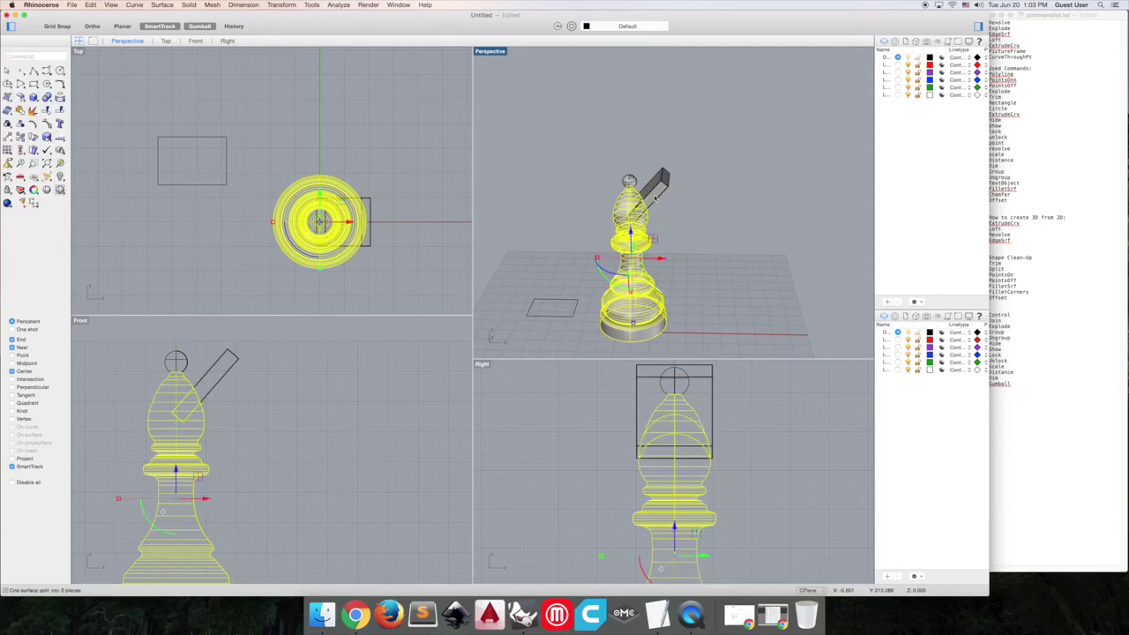
- Delete the cutting box and the split-off surface pieces inside the slot, and inspect the open cut from several sides
{"action": "left_click", "coordinate": [654, 200]}
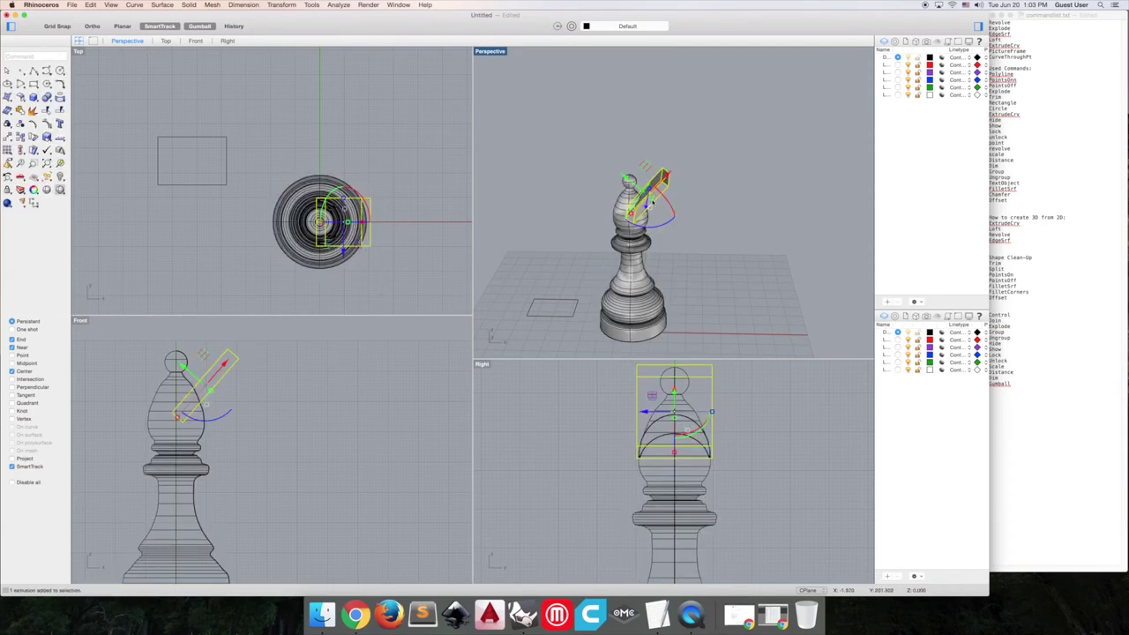
{"action": "key", "text": "Delete"}
{"action": "left_click", "coordinate": [634, 217]}
{"action": "right_click_drag", "start_coordinate": [696, 221], "coordinate": [627, 231]}
{"action": "scroll", "coordinate": [620, 201], "scroll_direction": "up", "scroll_amount": 5}
{"action": "right_click_drag", "start_coordinate": [698, 226], "coordinate": [667, 192]}
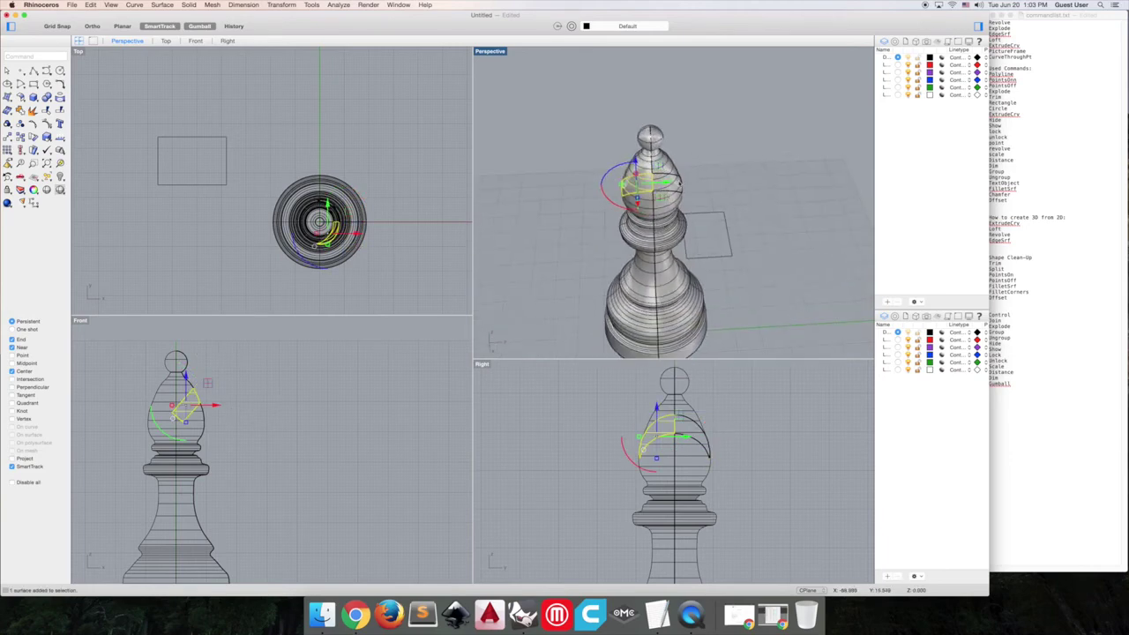
{"action": "left_click", "coordinate": [677, 187], "text": "shift"}
{"action": "key", "text": "Delete"}
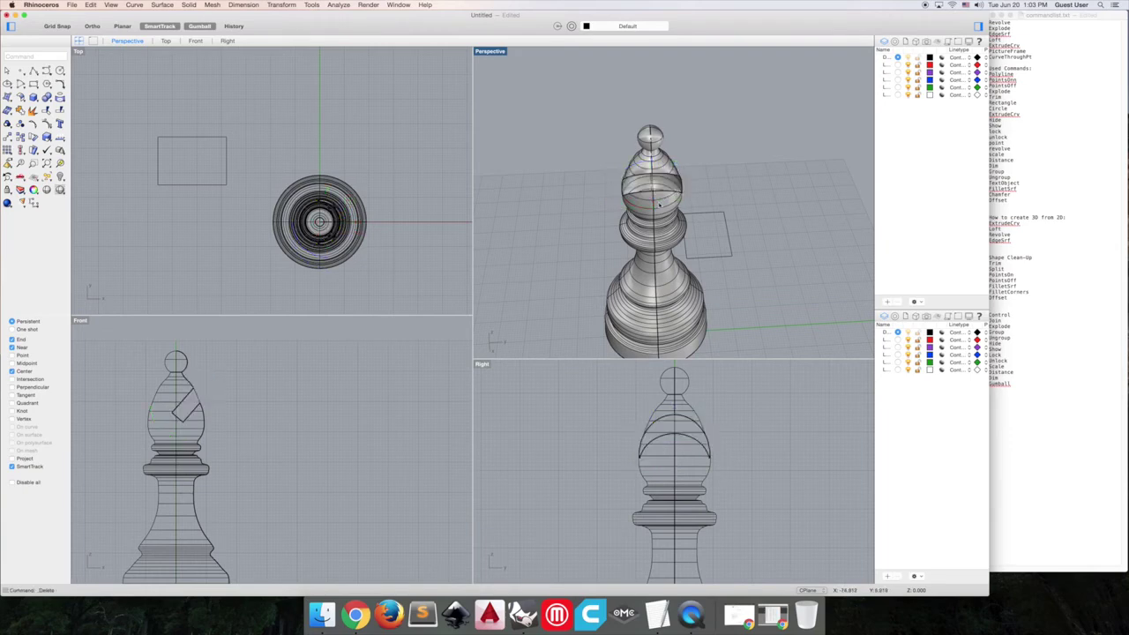
{"action": "right_click_drag", "start_coordinate": [659, 204], "coordinate": [734, 177]}
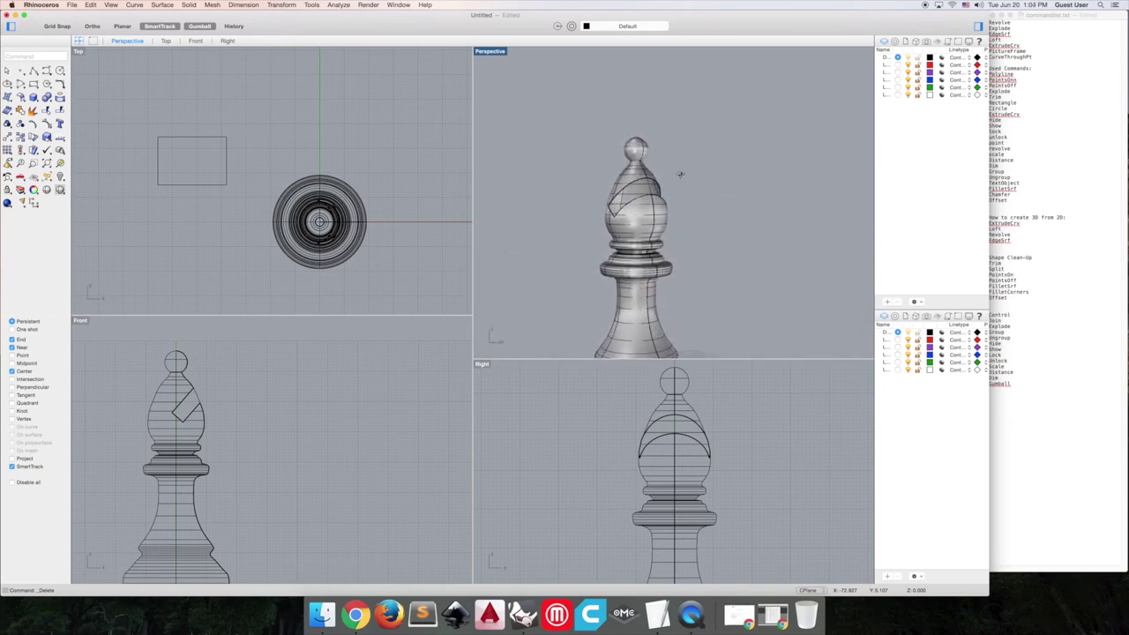
{"action": "right_click_drag", "start_coordinate": [680, 173], "coordinate": [729, 183]}
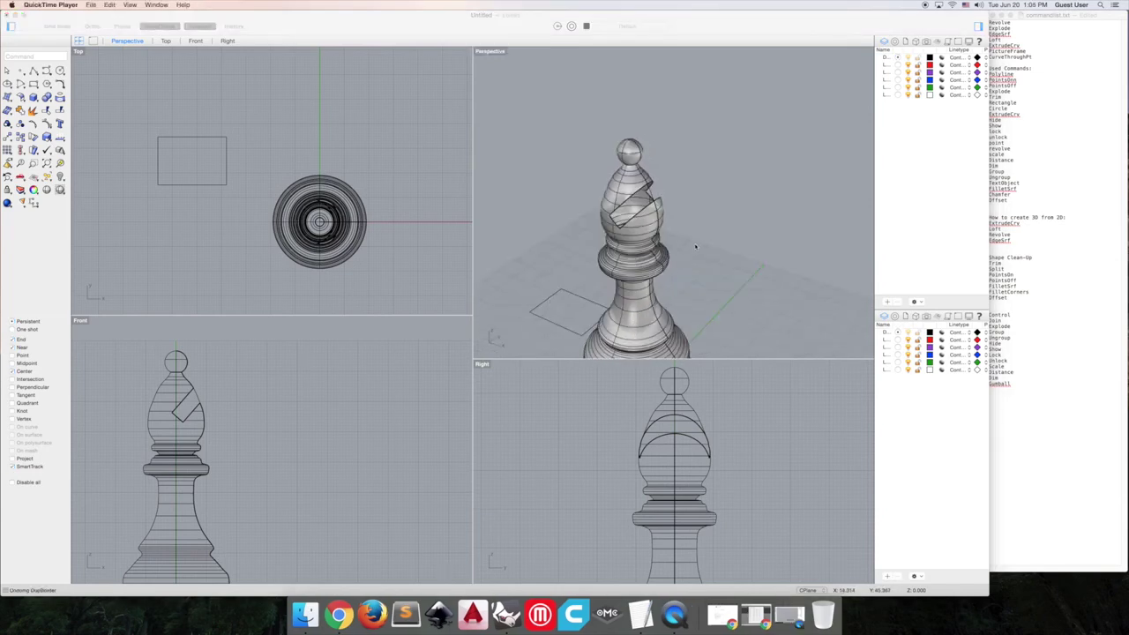
- Duplicate the borders of the bishop's body surface as curves with DupBorder
{"action": "mouse_move", "coordinate": [661, 202]}
{"action": "right_mouse_down"}
{"action": "mouse_move", "coordinate": [653, 197]}
{"action": "mouse_move", "coordinate": [672, 217]}
{"action": "mouse_move", "coordinate": [637, 230]}
{"action": "mouse_move", "coordinate": [647, 203]}
{"action": "right_mouse_up"}
{"action": "left_click", "coordinate": [619, 230]}
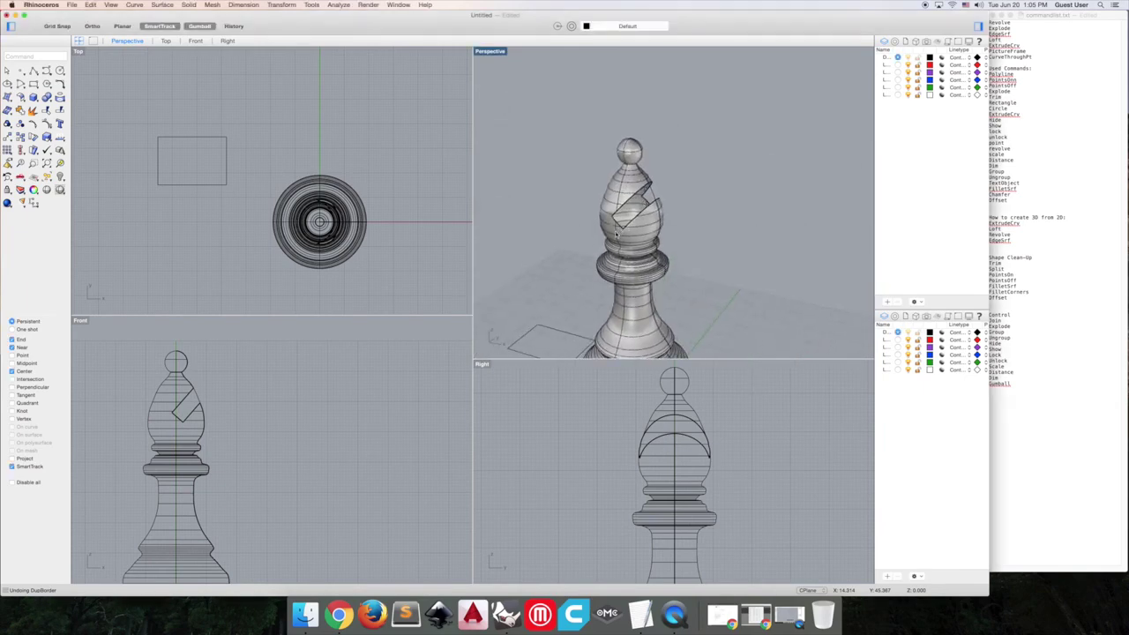
{"action": "left_click", "coordinate": [616, 233]}
{"action": "right_click_drag", "start_coordinate": [615, 232], "coordinate": [637, 236]}
{"action": "type", "text": "dupborder"}
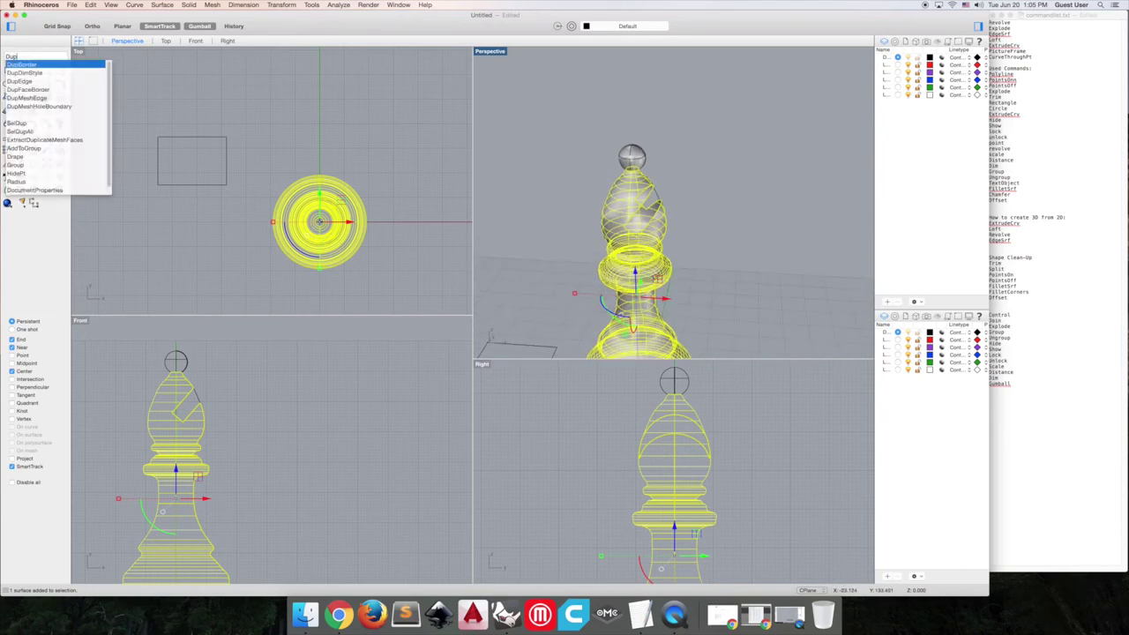
{"action": "key", "text": "Return"}
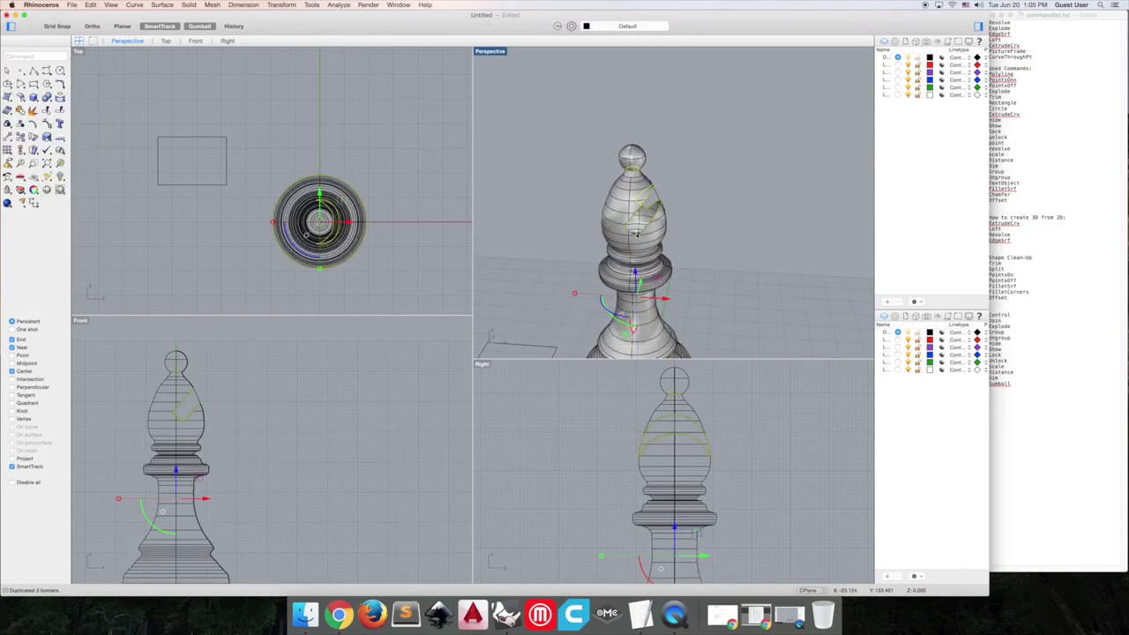
- Select the duplicated border curve around the slot and explode it into separate segments
{"action": "scroll", "coordinate": [665, 322], "scroll_direction": "down", "scroll_amount": 8}
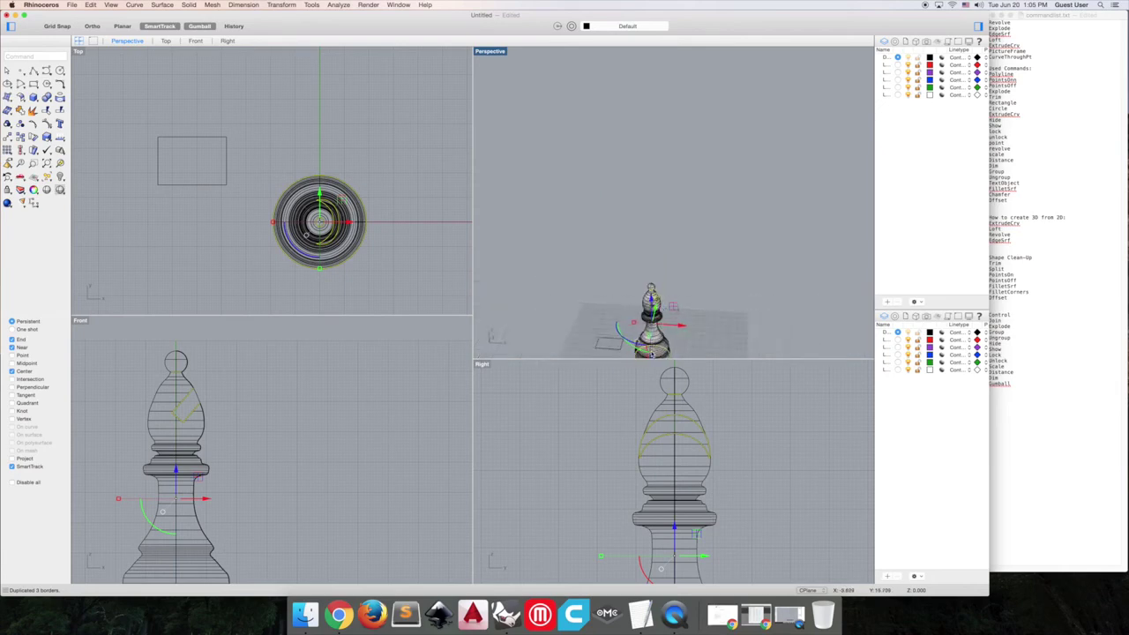
{"action": "scroll", "coordinate": [666, 291], "scroll_direction": "up", "scroll_amount": 3}
{"action": "scroll", "coordinate": [666, 279], "scroll_direction": "up", "scroll_amount": 5}
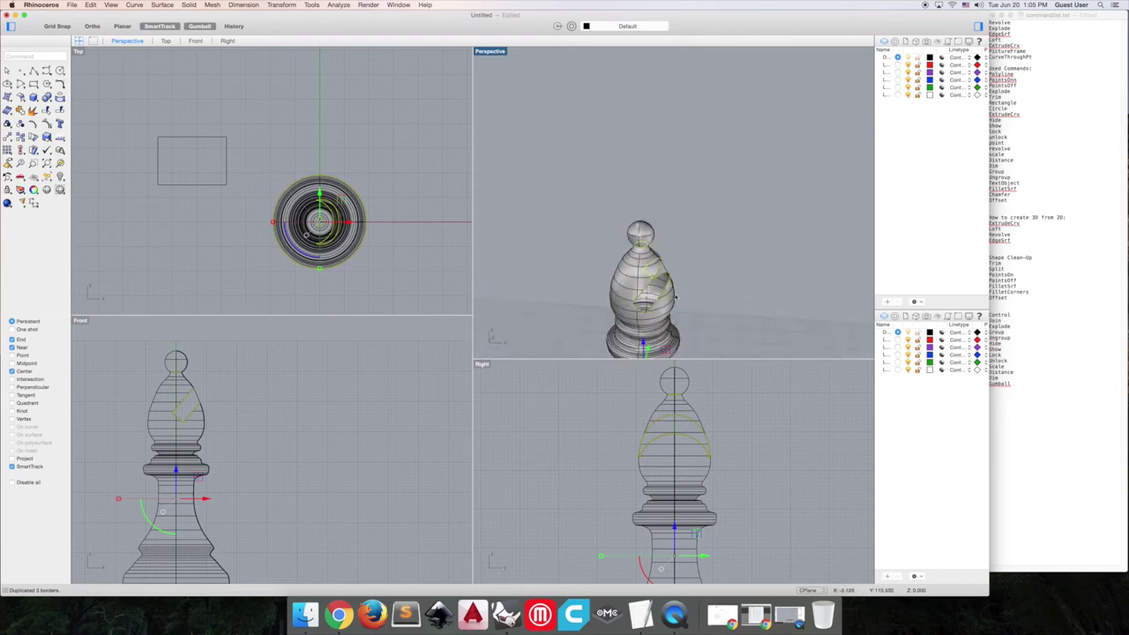
{"action": "right_click_drag", "start_coordinate": [665, 279], "coordinate": [661, 288]}
{"action": "left_click", "coordinate": [636, 287]}
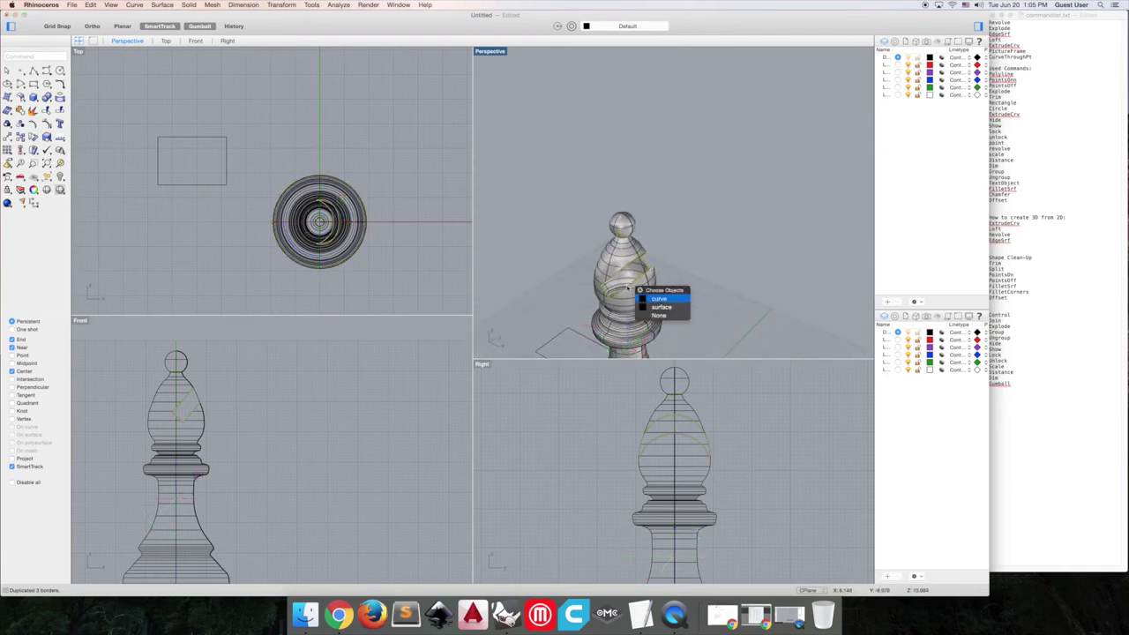
{"action": "left_click", "coordinate": [655, 300]}
{"action": "scroll", "coordinate": [626, 299], "scroll_direction": "up", "scroll_amount": 4}
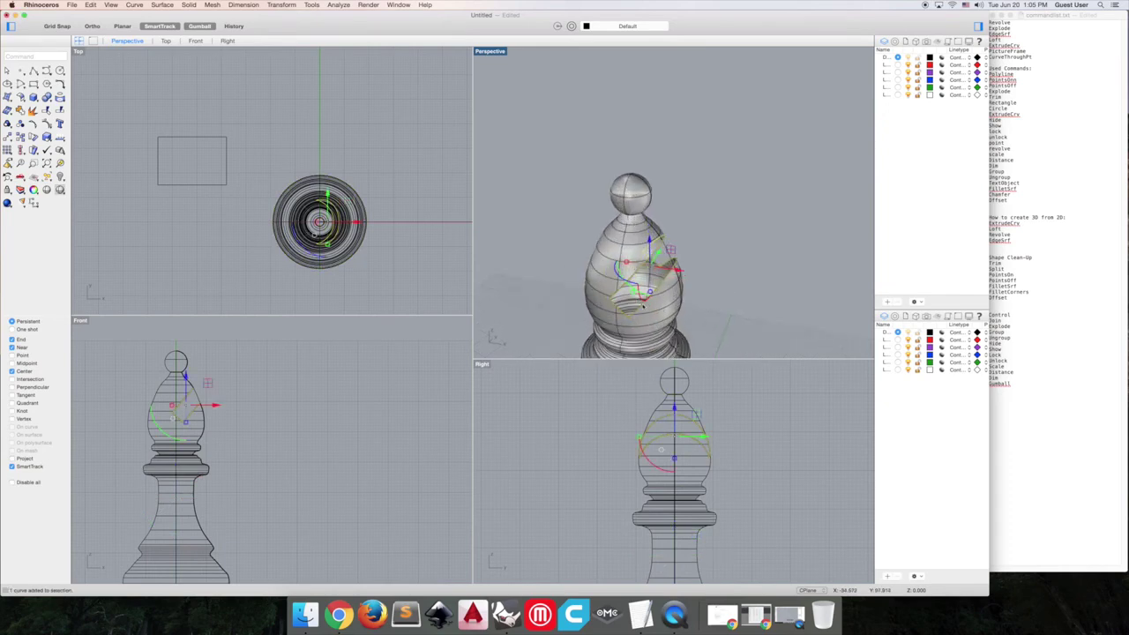
{"action": "type", "text": "explode"}
{"action": "key", "text": "Return"}
- Select the bishop's body surface and lock it so that the slot curves can be picked freely
{"action": "left_click", "coordinate": [628, 309]}
{"action": "left_click", "coordinate": [634, 314]}
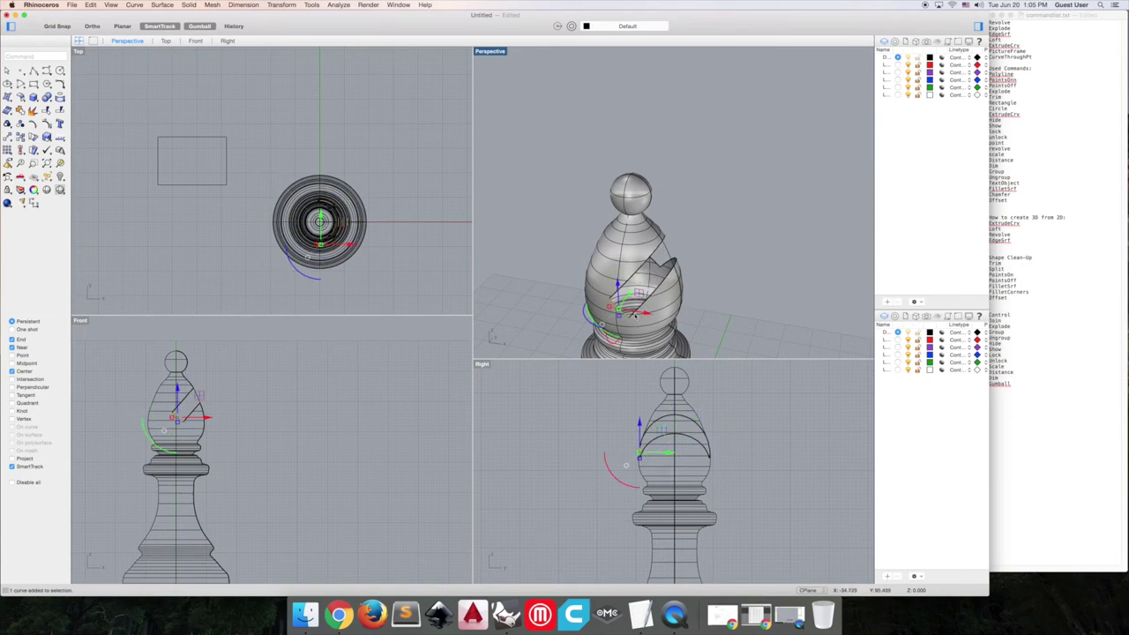
{"action": "left_click", "coordinate": [635, 315]}
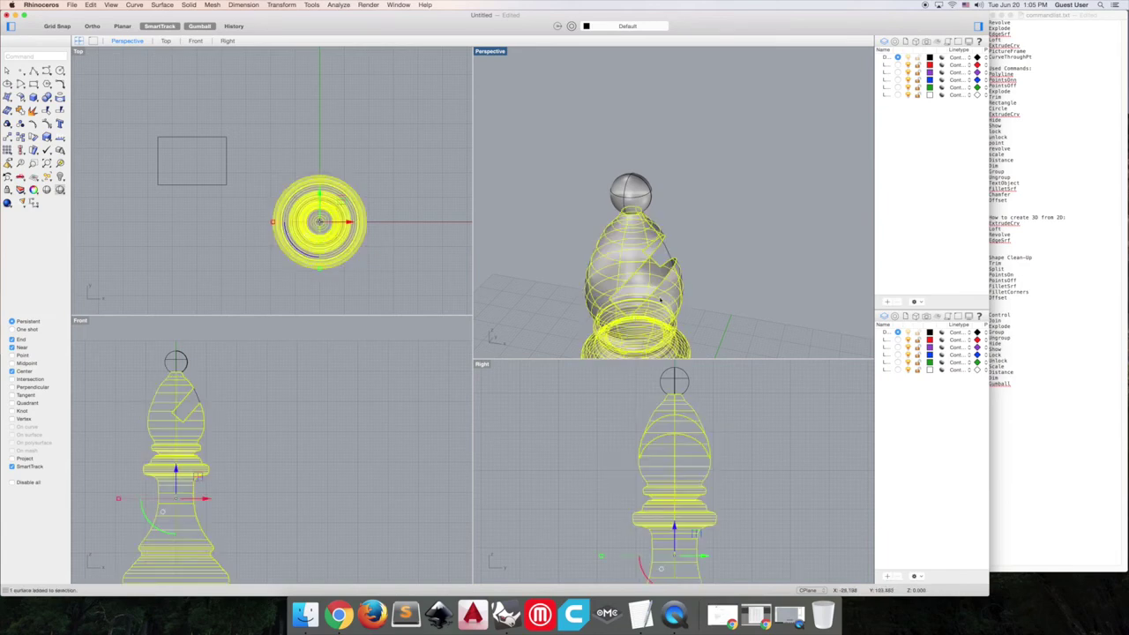
{"action": "type", "text": "lock"}
{"action": "key", "text": "Return"}
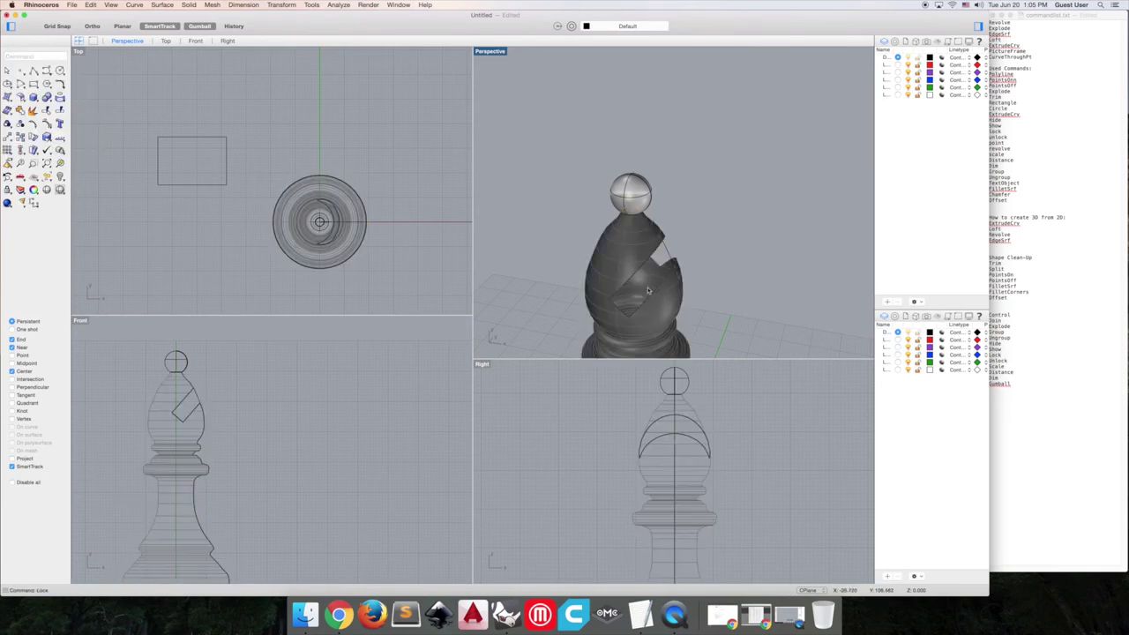
- Examine the exploded slot border segments by selecting them one at a time around the opening
{"action": "right_click_drag", "start_coordinate": [648, 302], "coordinate": [614, 307]}
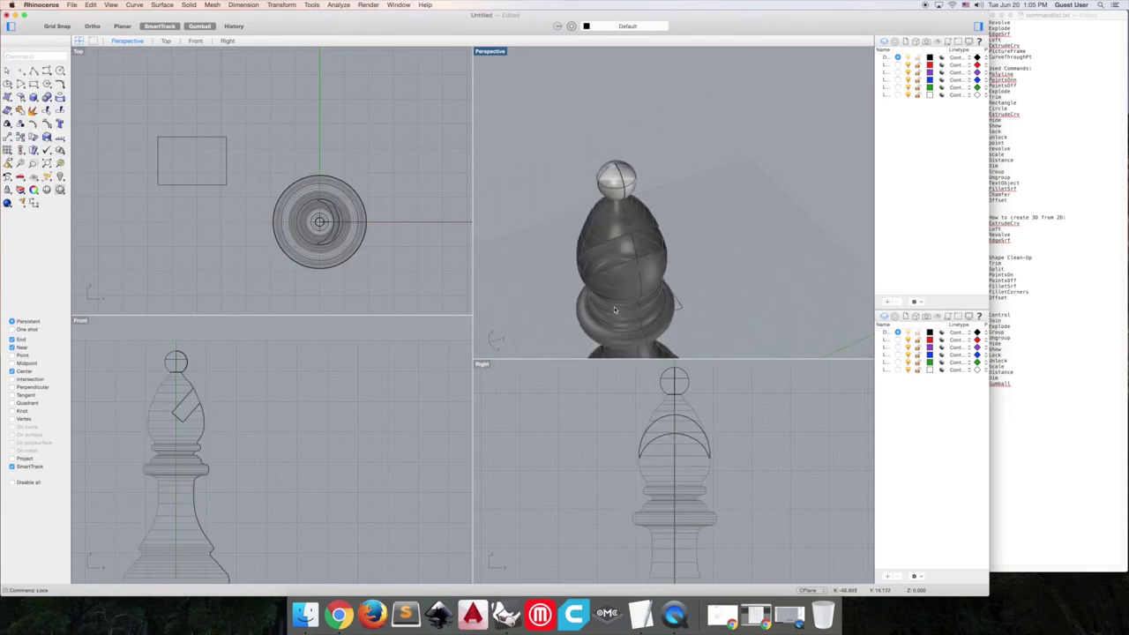
{"action": "scroll", "coordinate": [601, 287], "scroll_direction": "up", "scroll_amount": 4}
{"action": "left_click", "coordinate": [579, 275]}
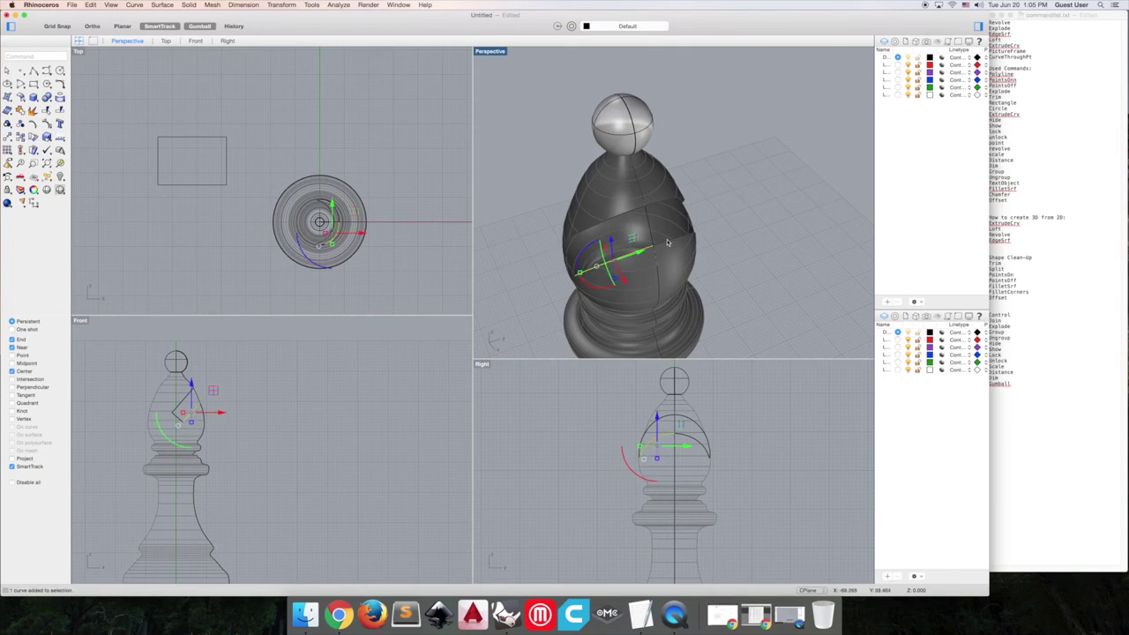
{"action": "right_click_drag", "start_coordinate": [579, 275], "coordinate": [696, 241]}
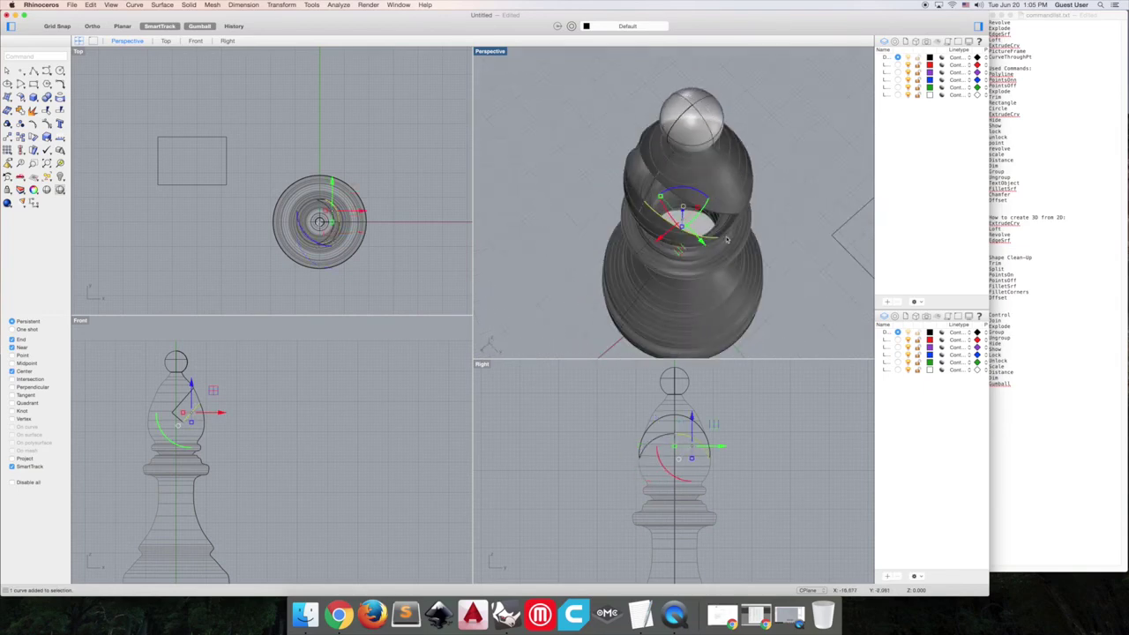
{"action": "left_click", "coordinate": [722, 236]}
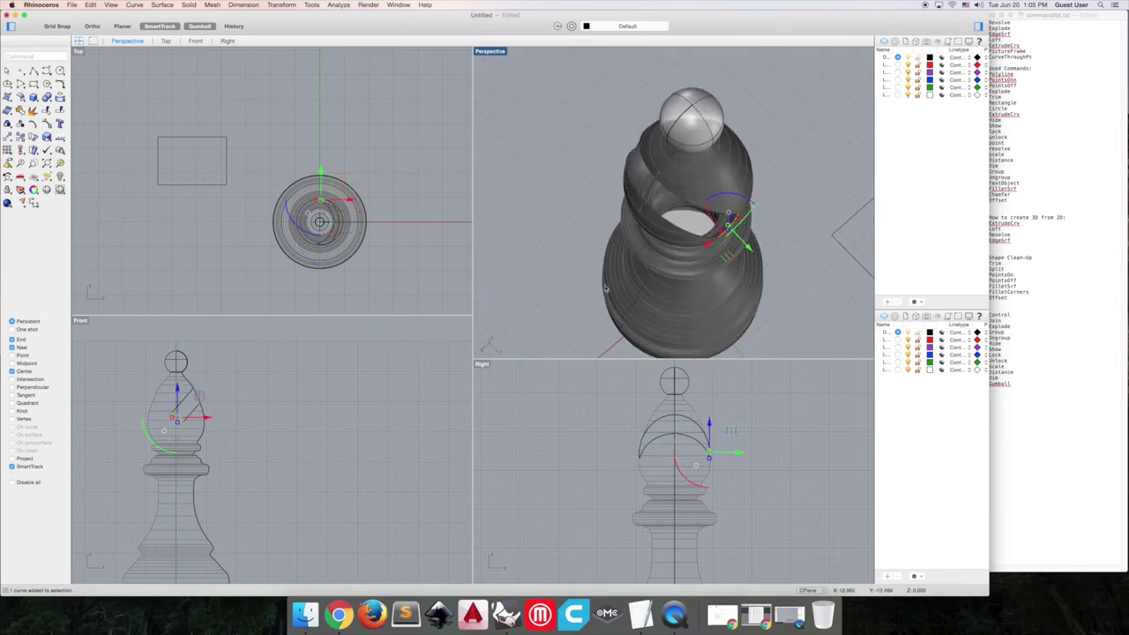
{"action": "right_click_drag", "start_coordinate": [606, 288], "coordinate": [664, 296]}
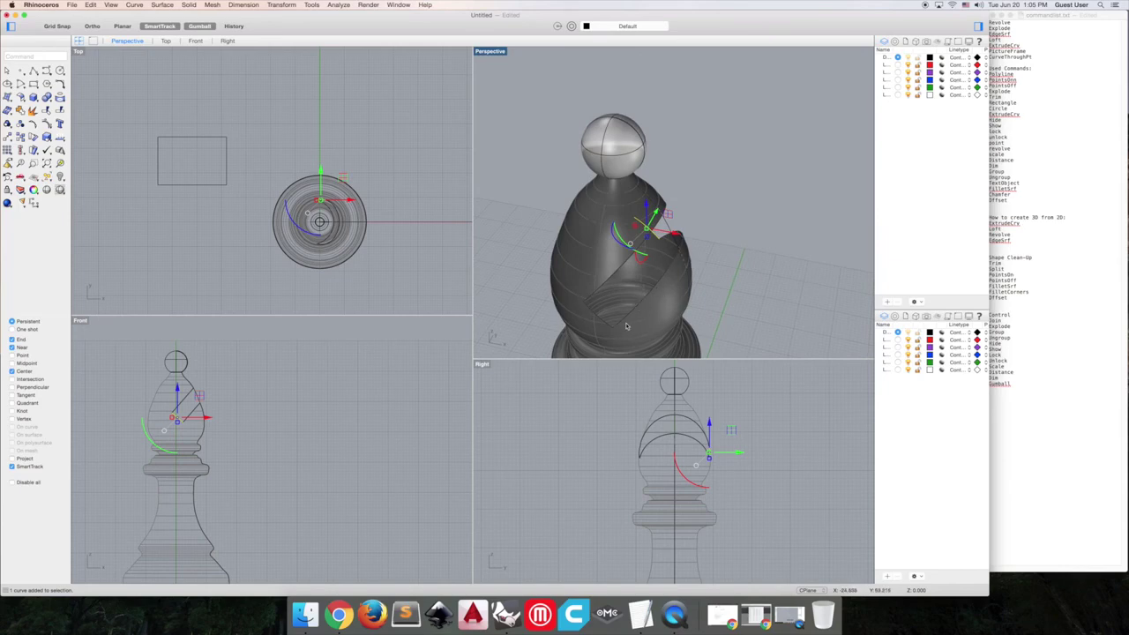
- Draw two straight lines across the slot's inner end, joining the matching endpoints of the short border curves on opposite sides
{"action": "type", "text": "line"}
{"action": "key", "text": "Return"}
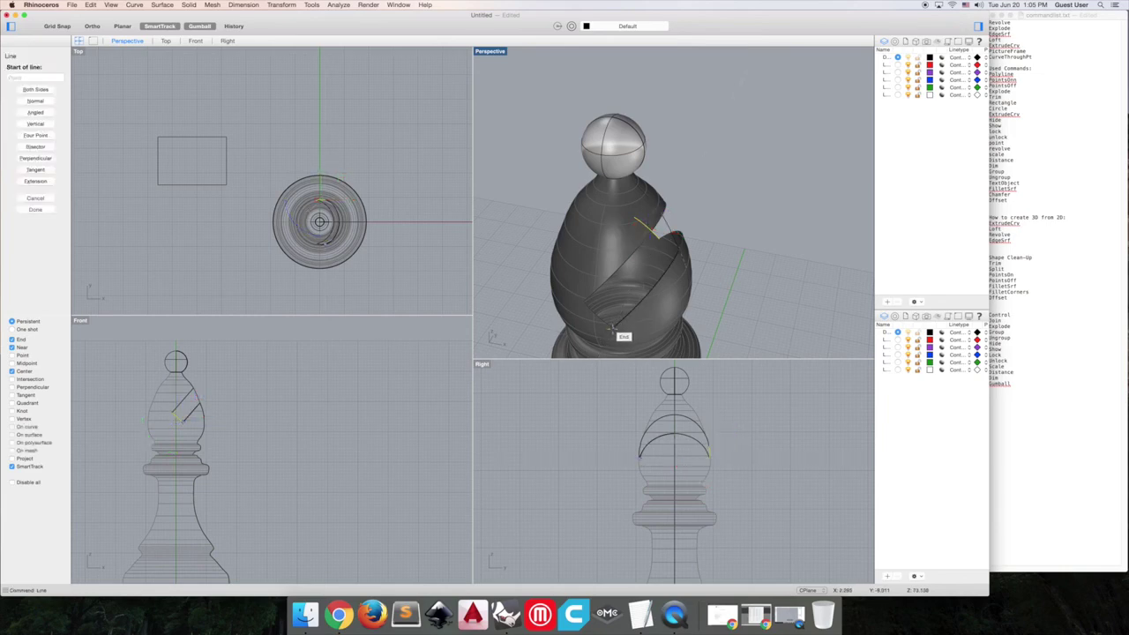
{"action": "left_click", "coordinate": [611, 328]}
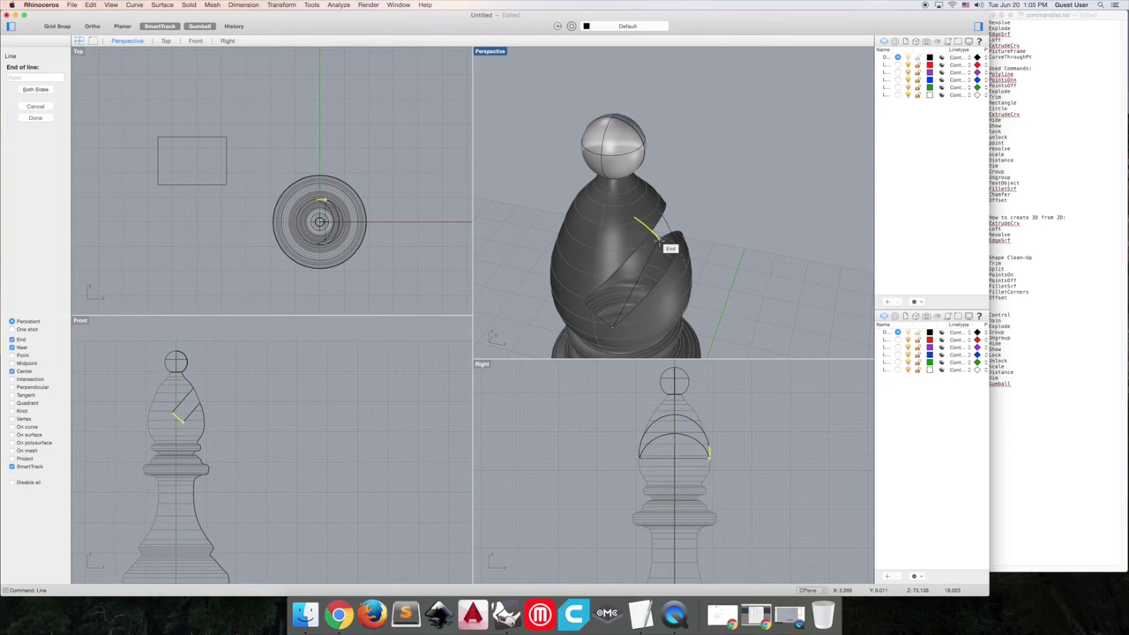
{"action": "left_click", "coordinate": [658, 240]}
{"action": "key", "text": "Return"}
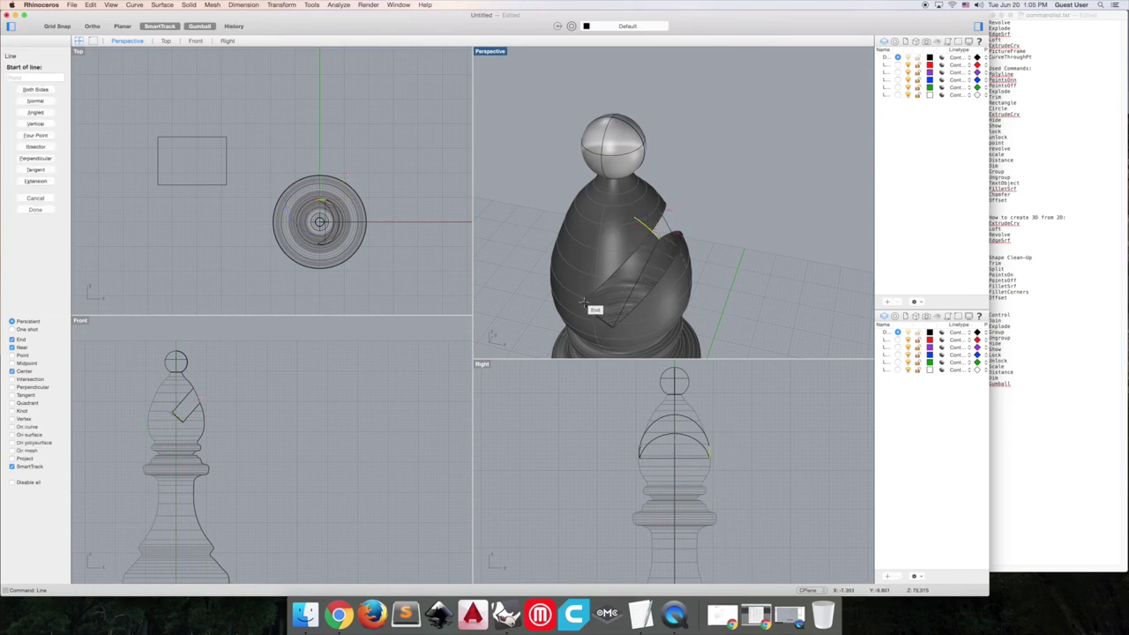
{"action": "left_click", "coordinate": [583, 302]}
{"action": "right_click_drag", "start_coordinate": [633, 292], "coordinate": [656, 251]}
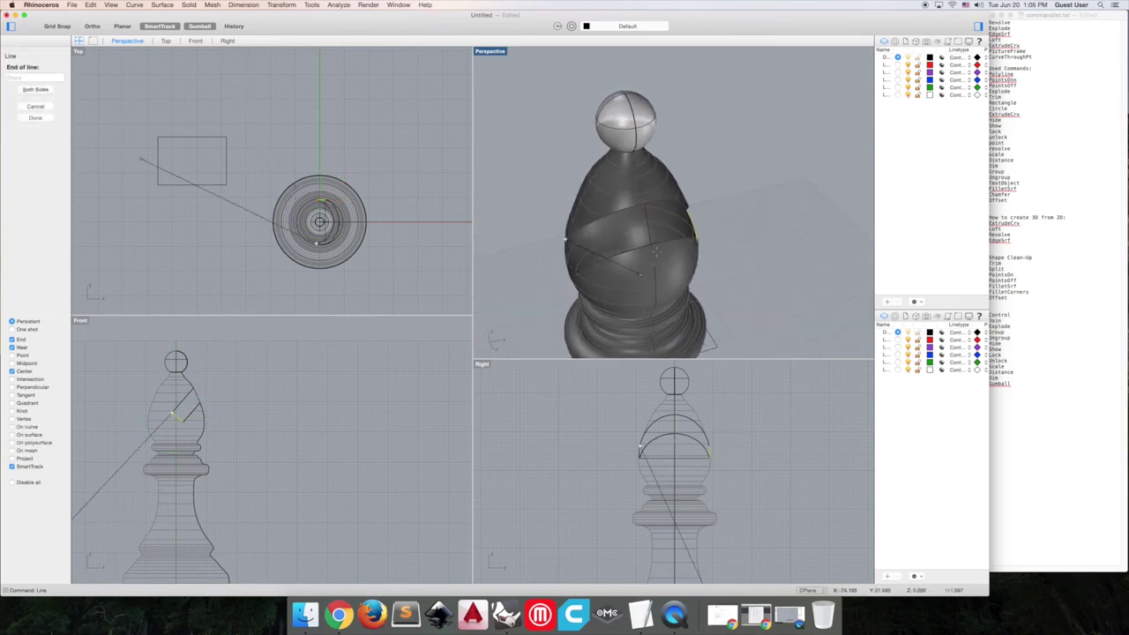
{"action": "left_click", "coordinate": [689, 219]}
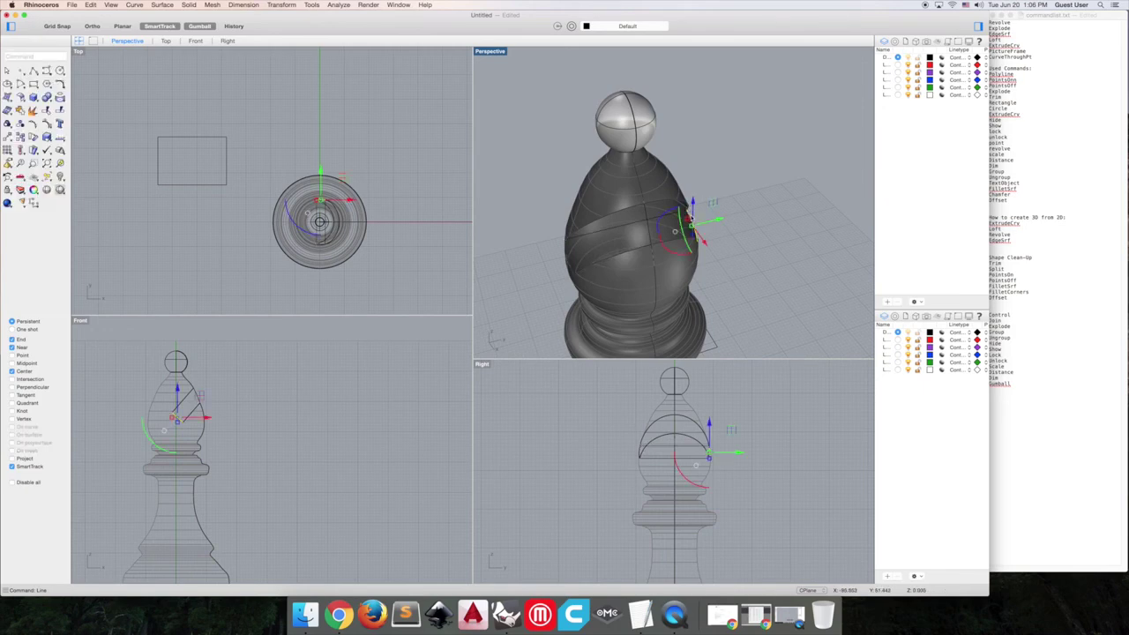
{"action": "mouse_move", "coordinate": [689, 218]}
{"action": "right_mouse_down"}
{"action": "mouse_move", "coordinate": [630, 214]}
{"action": "mouse_move", "coordinate": [703, 227]}
{"action": "right_mouse_up"}
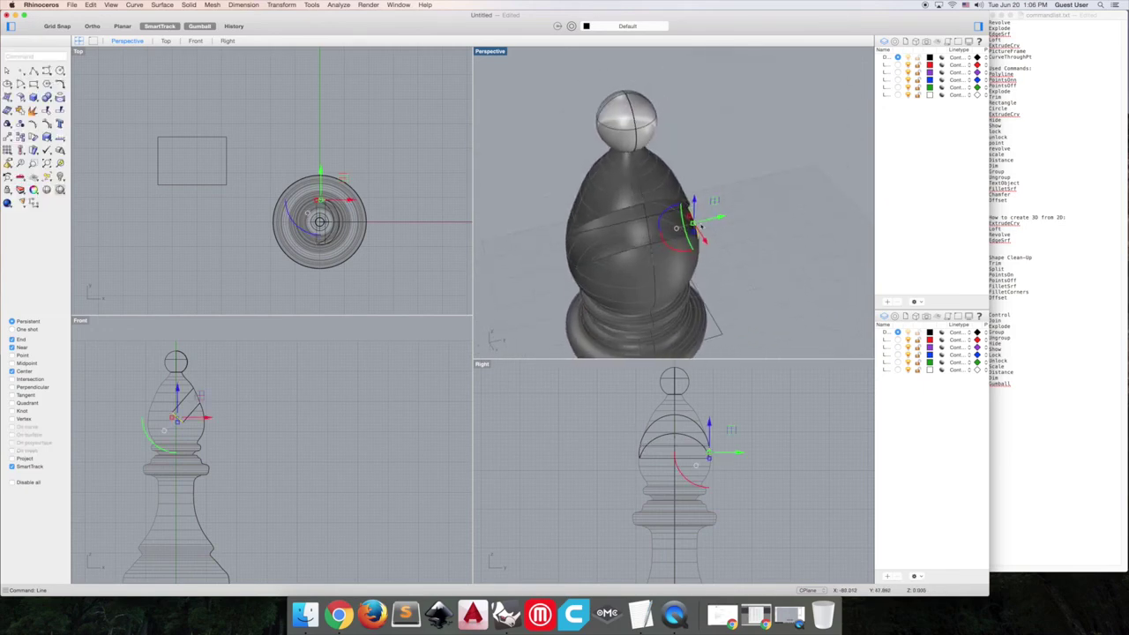
- Create an edge surface (EdgeSrf) across the slot's inner end from the two straight lines and the two short border curves
{"action": "left_click", "coordinate": [625, 228]}
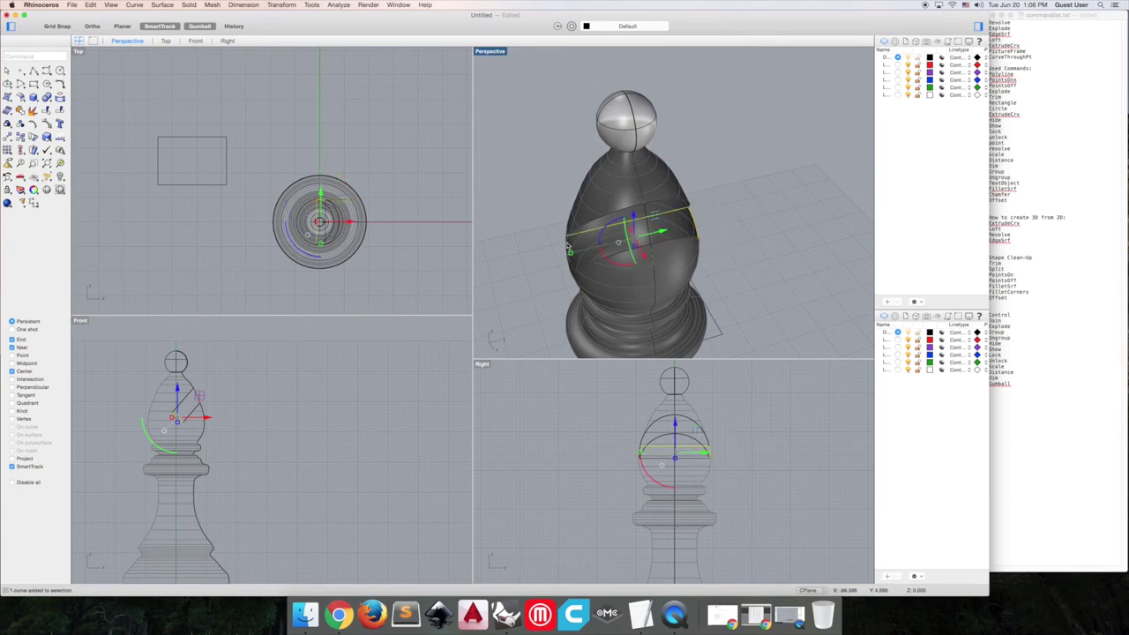
{"action": "right_click_drag", "start_coordinate": [570, 271], "coordinate": [612, 288]}
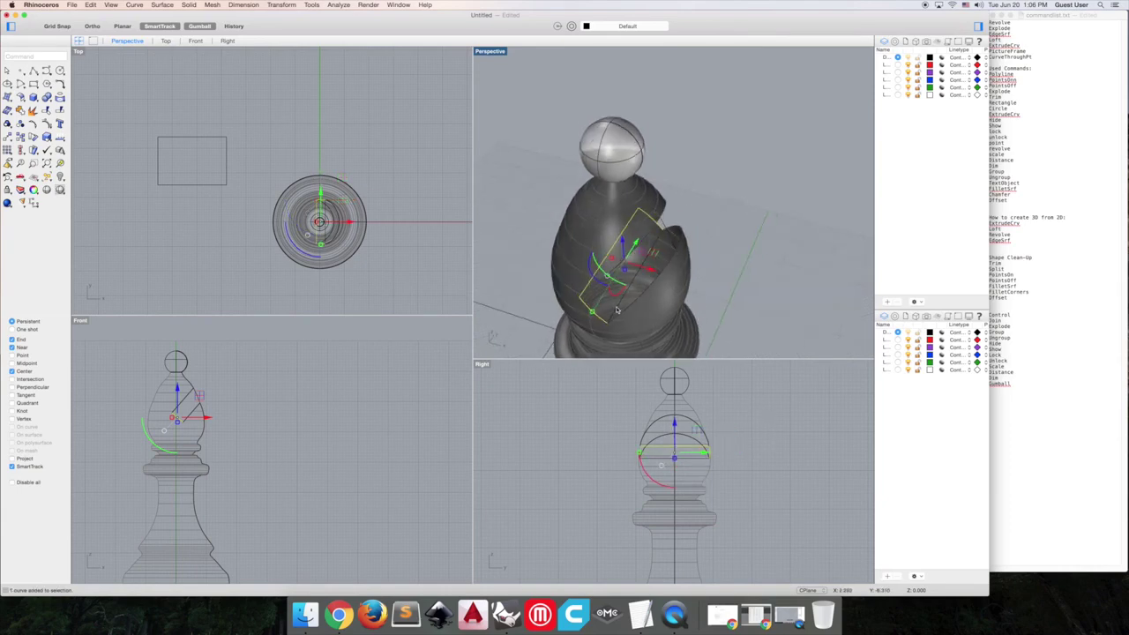
{"action": "type", "text": "Ed"}
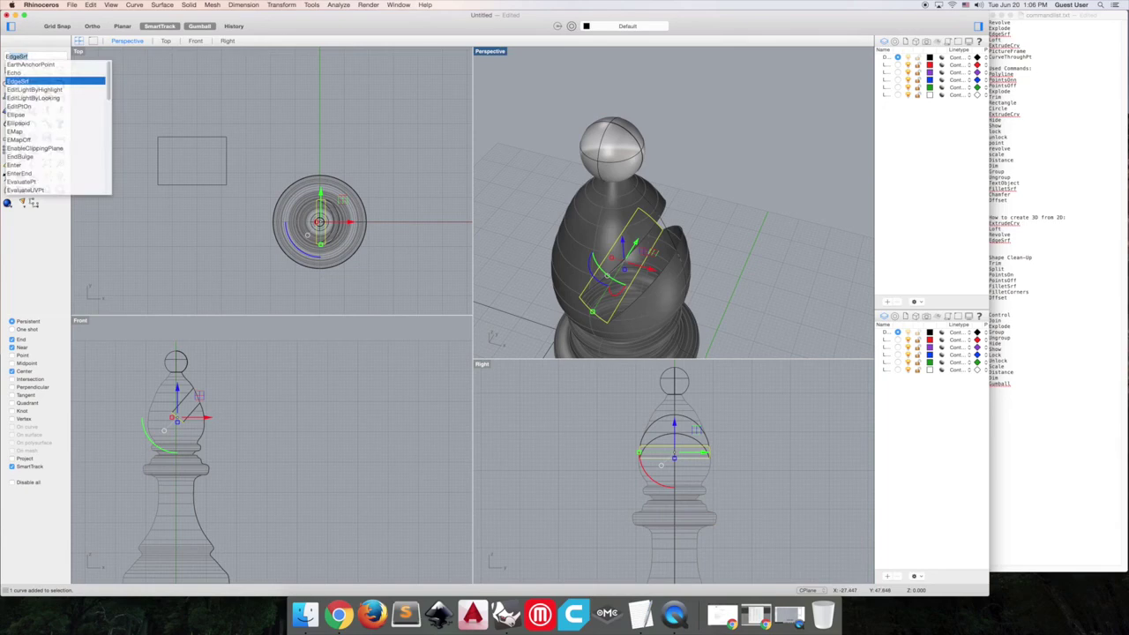
{"action": "type", "text": "ge"}
{"action": "key", "text": "Return"}
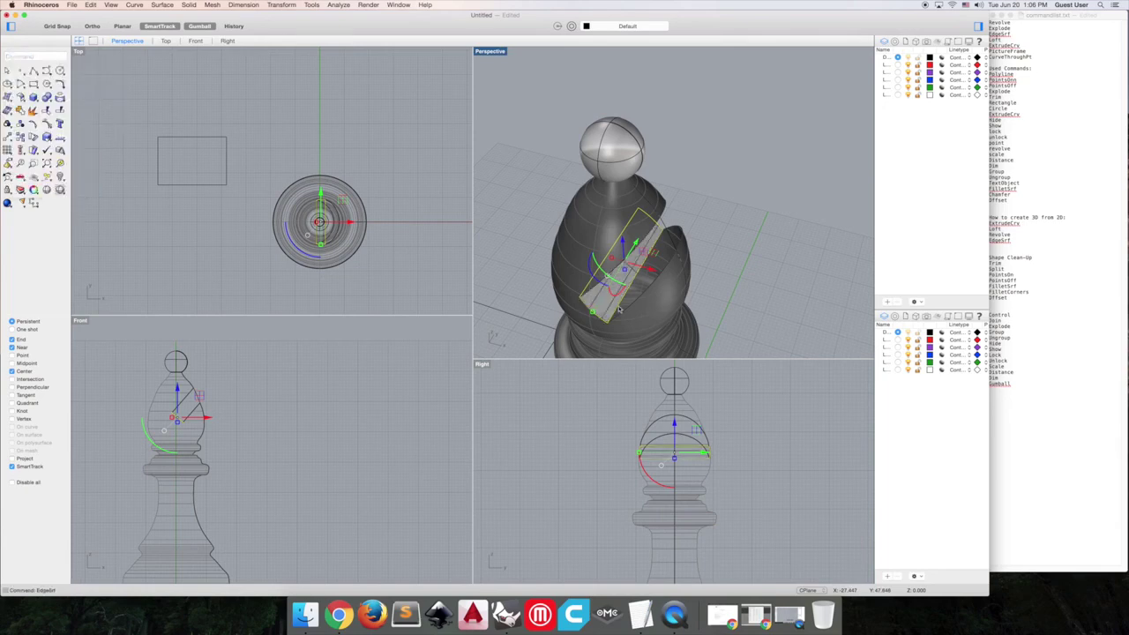
- Create an edge surface over the slot's lower face from the lower straight line and the lower curved border segment
{"action": "left_click", "coordinate": [618, 308]}
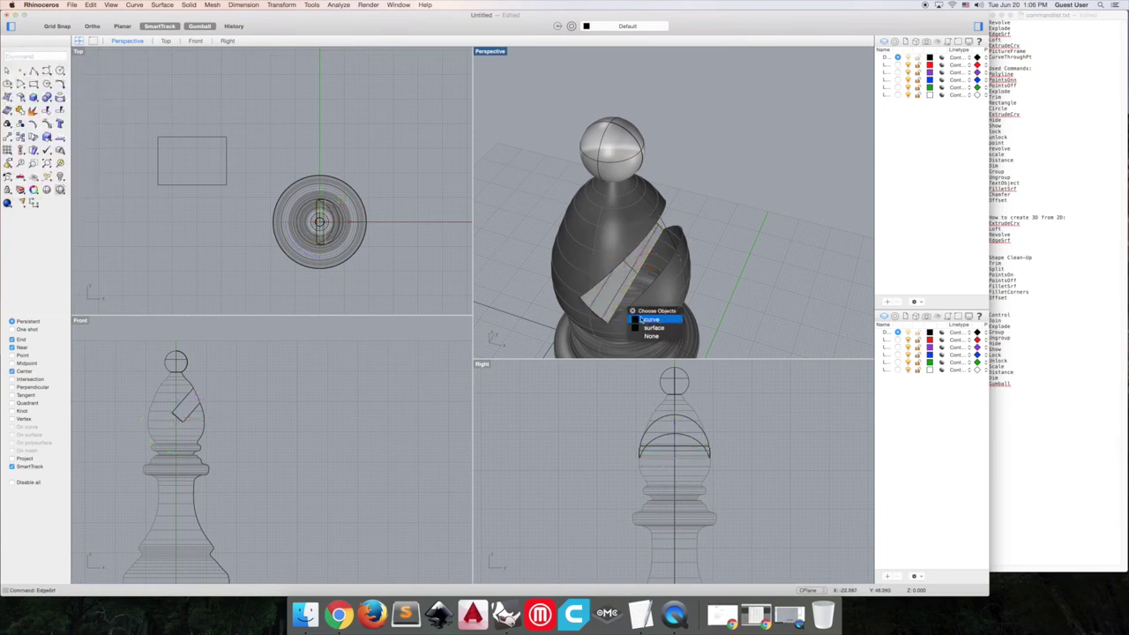
{"action": "left_click", "coordinate": [643, 319]}
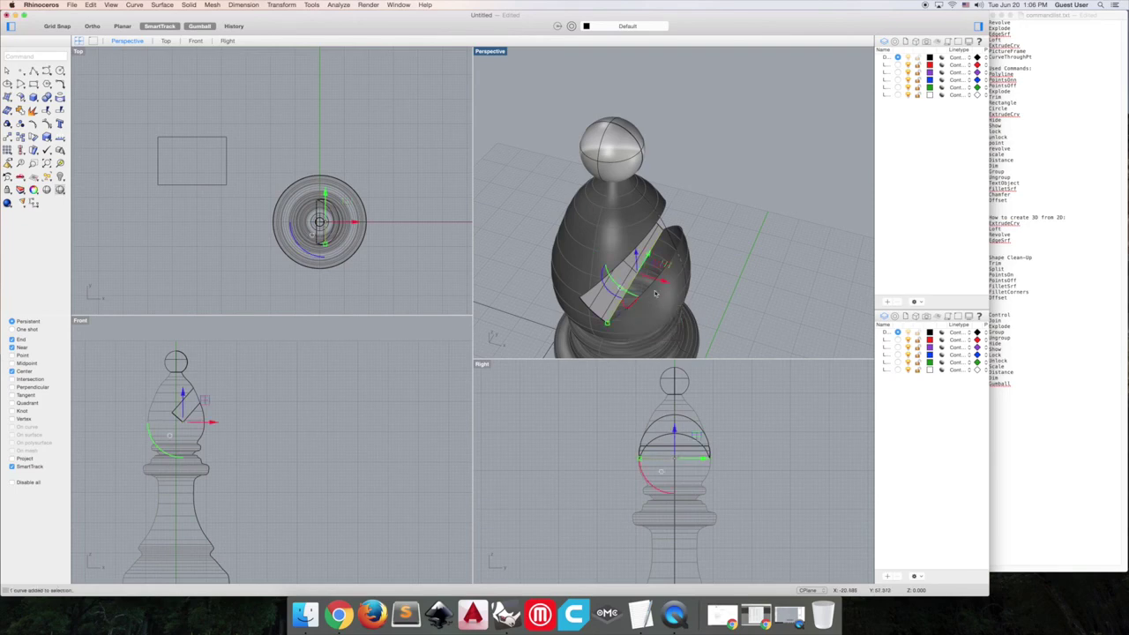
{"action": "left_click", "coordinate": [684, 246]}
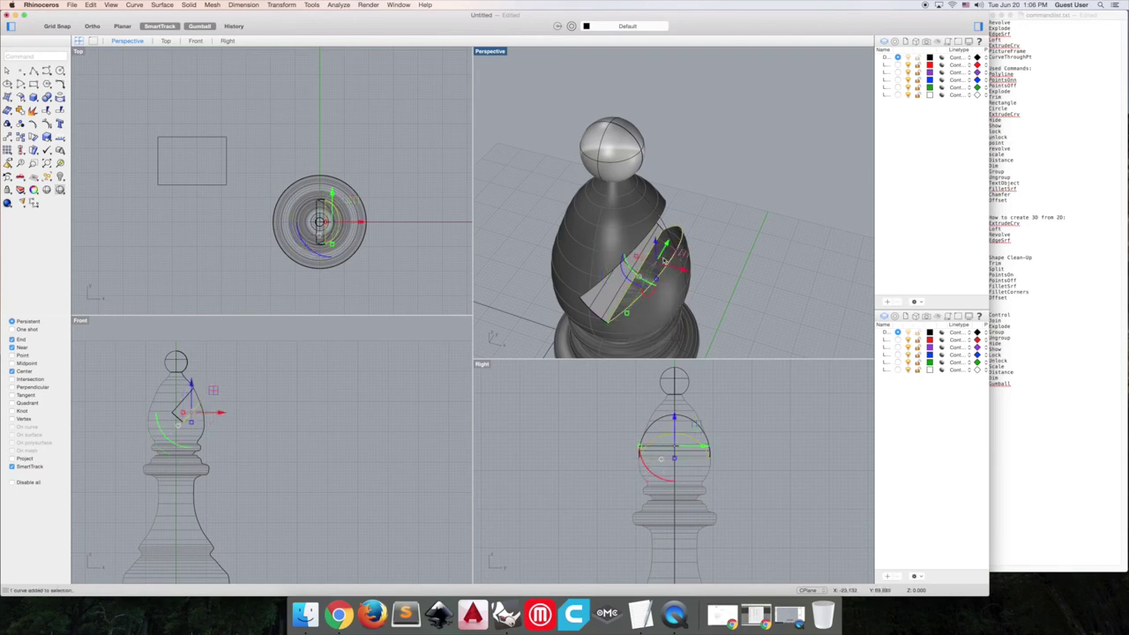
{"action": "key", "text": "Return"}
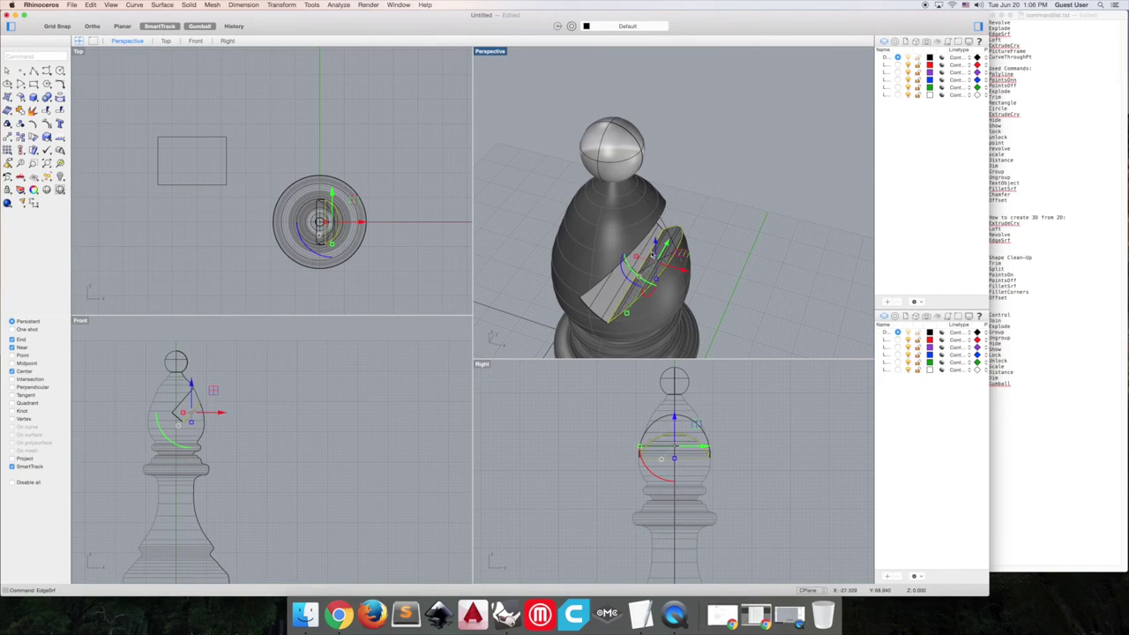
- Close the slot's upper face with an edge surface from the upper curved border segment and the upper straight line
{"action": "right_click_drag", "start_coordinate": [728, 302], "coordinate": [701, 230]}
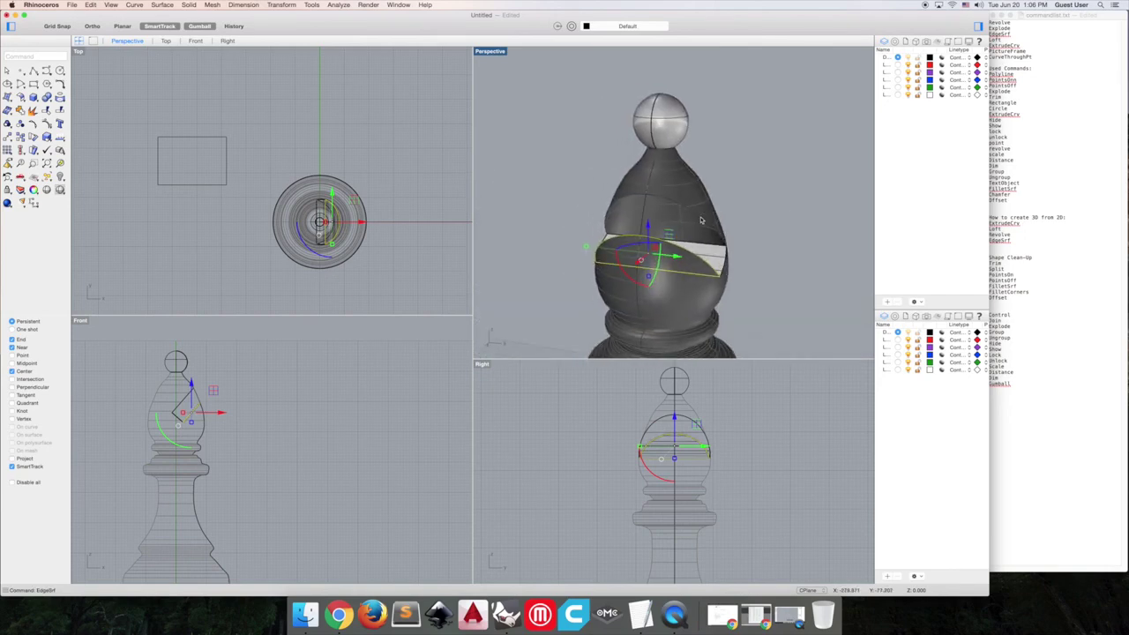
{"action": "left_click", "coordinate": [702, 218]}
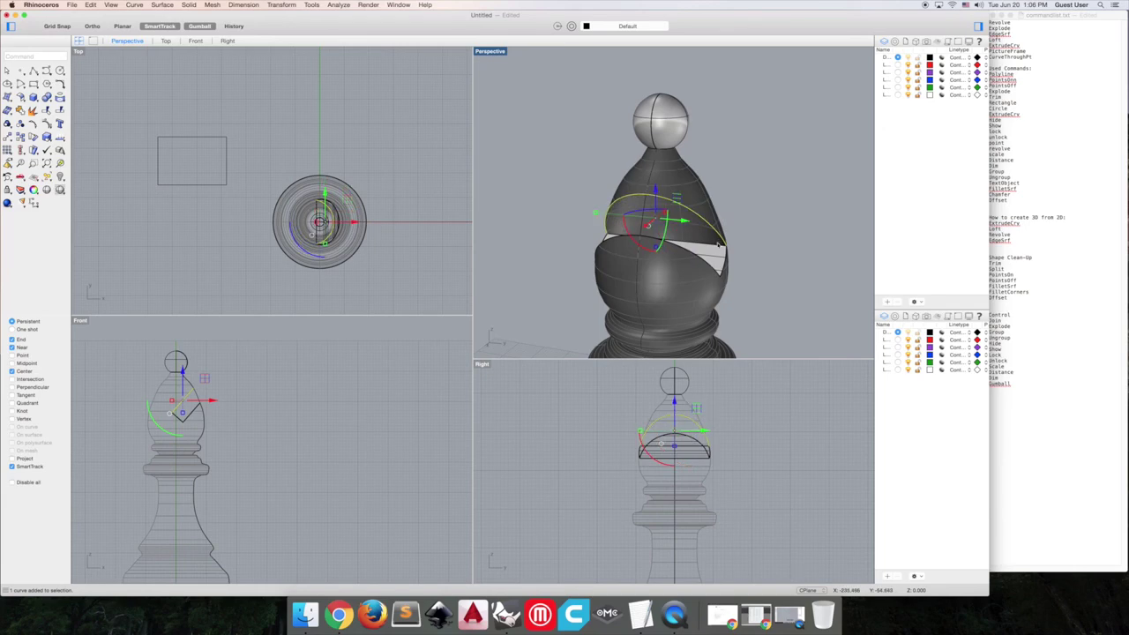
{"action": "left_click", "coordinate": [717, 247]}
{"action": "right_click", "coordinate": [711, 249]}
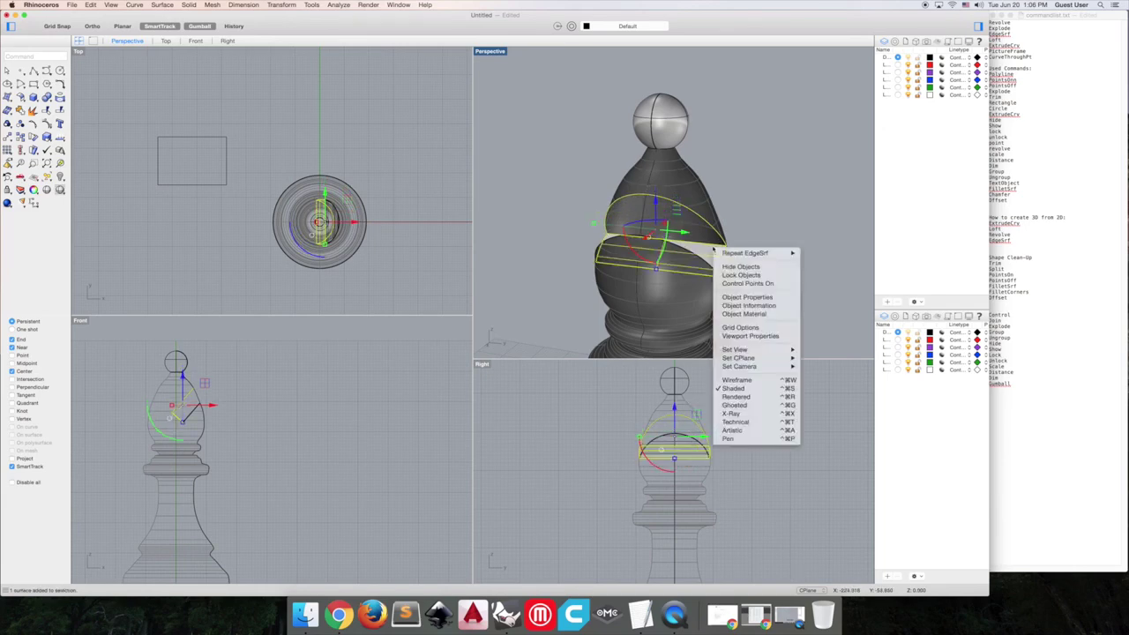
{"action": "left_click", "coordinate": [710, 248]}
{"action": "left_click", "coordinate": [709, 248], "text": "super"}
{"action": "left_click", "coordinate": [710, 247]}
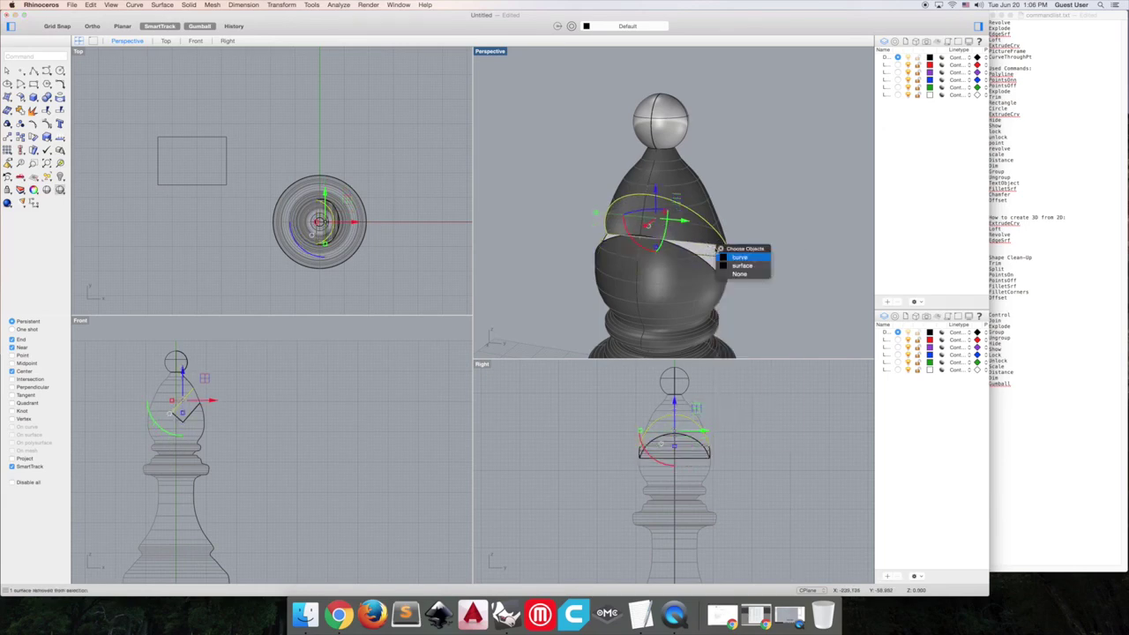
{"action": "left_click", "coordinate": [738, 260]}
{"action": "mouse_move", "coordinate": [766, 245]}
{"action": "right_mouse_down"}
{"action": "mouse_move", "coordinate": [707, 228]}
{"action": "mouse_move", "coordinate": [754, 252]}
{"action": "right_mouse_up"}
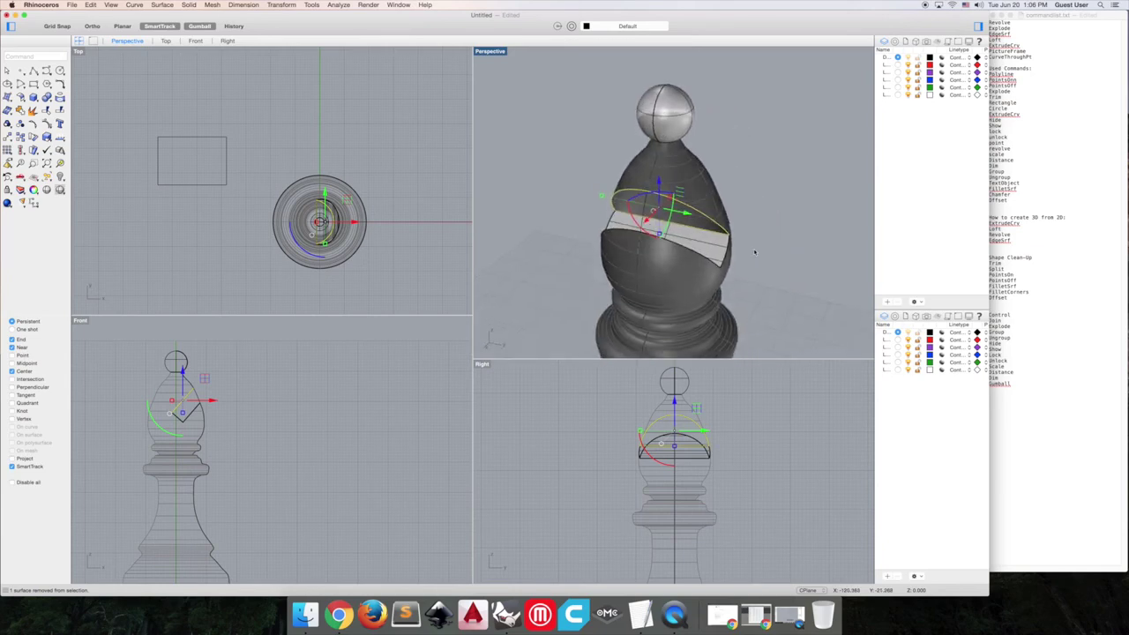
{"action": "right_click", "coordinate": [754, 252]}
{"action": "left_click", "coordinate": [749, 262]}
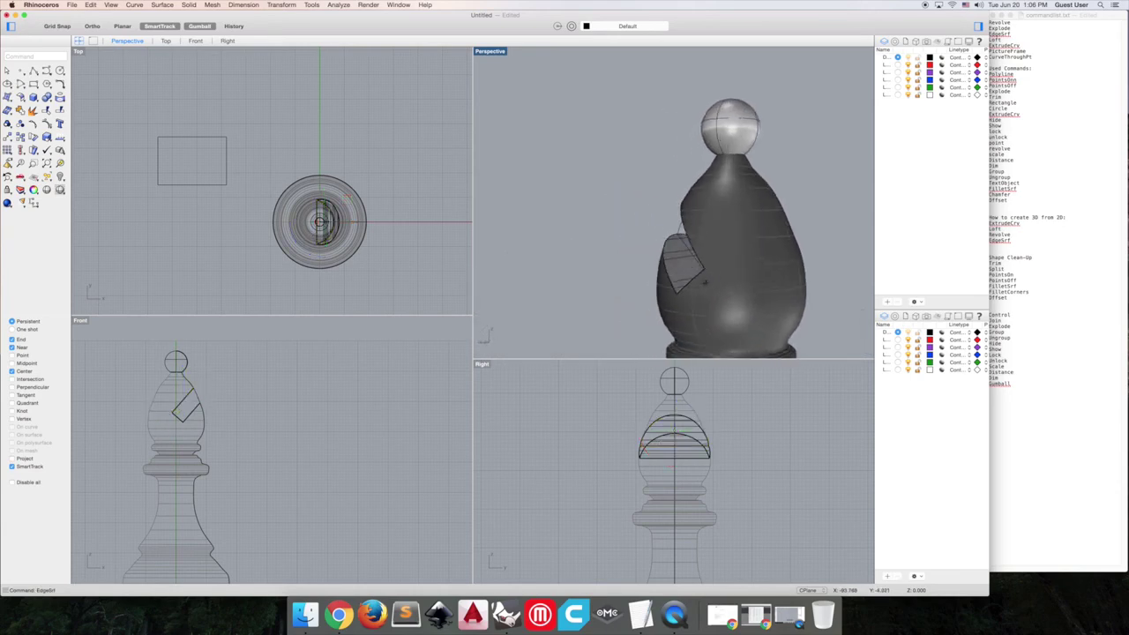
{"action": "scroll", "coordinate": [543, 282], "scroll_direction": "down", "scroll_amount": 12}
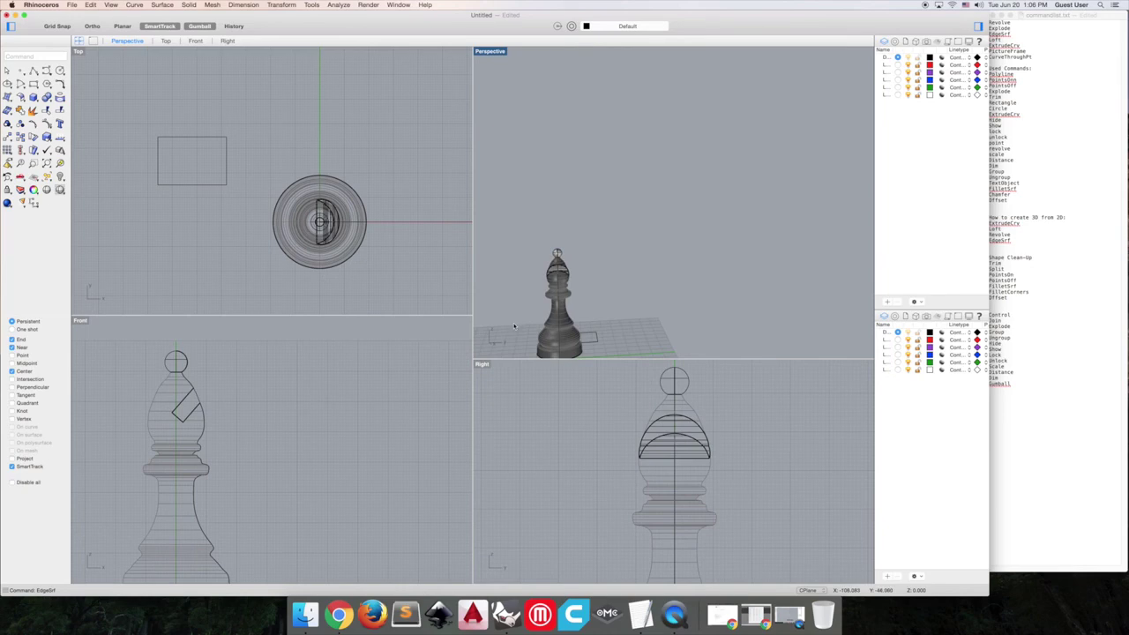